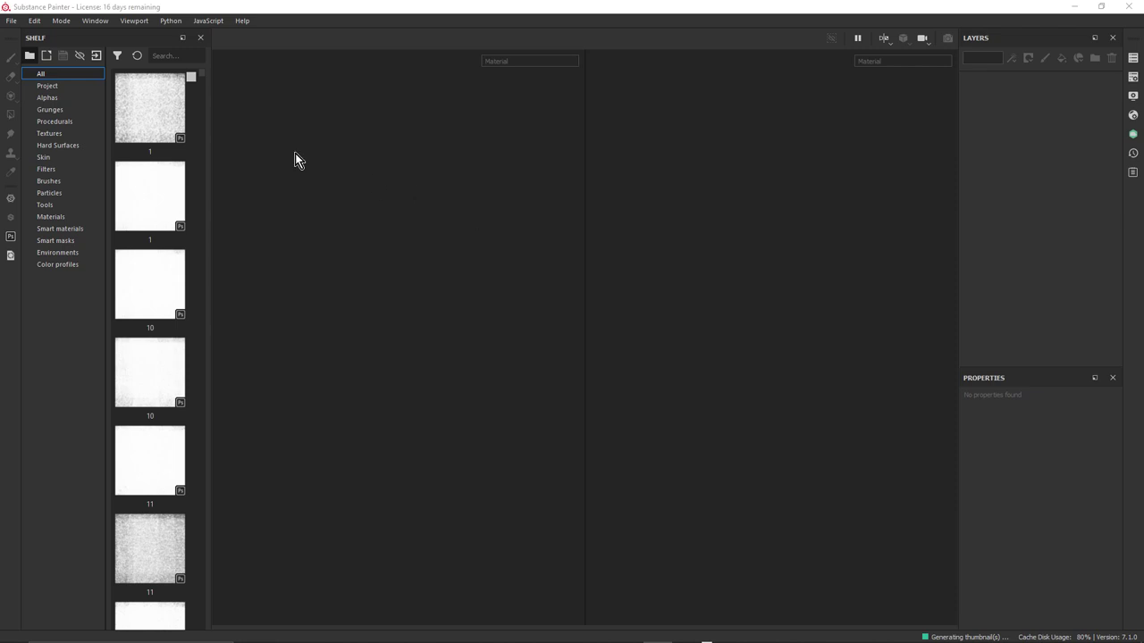
Create a new project using MortalKombat.fbx from the RizomUV folder, keeping UV tile workflow enabled.
left_click(12, 20)
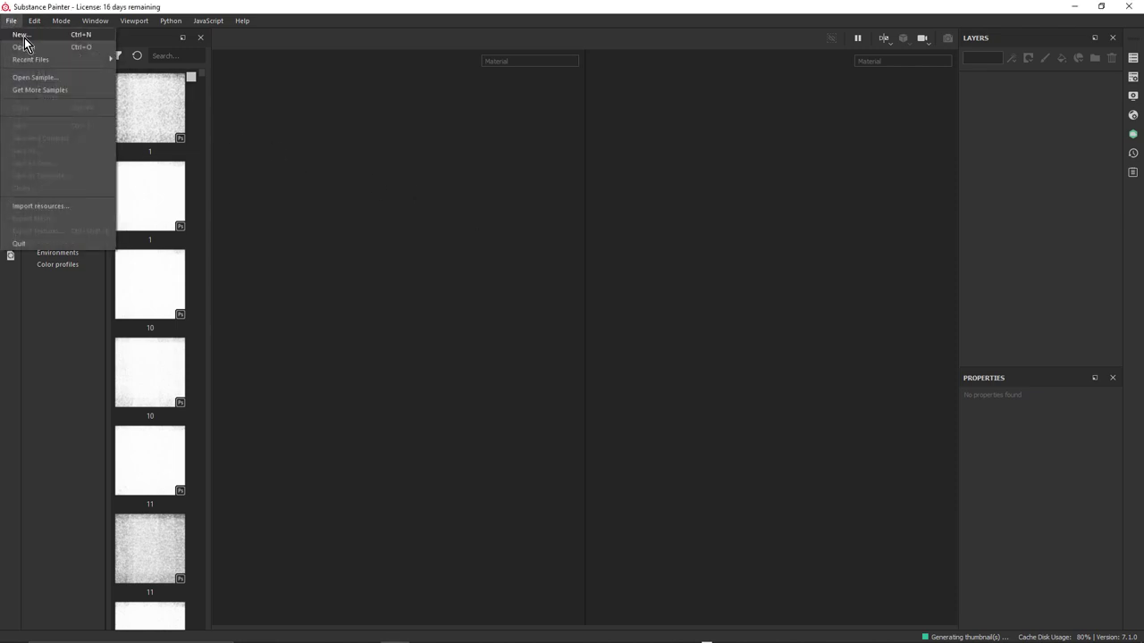
left_click(21, 36)
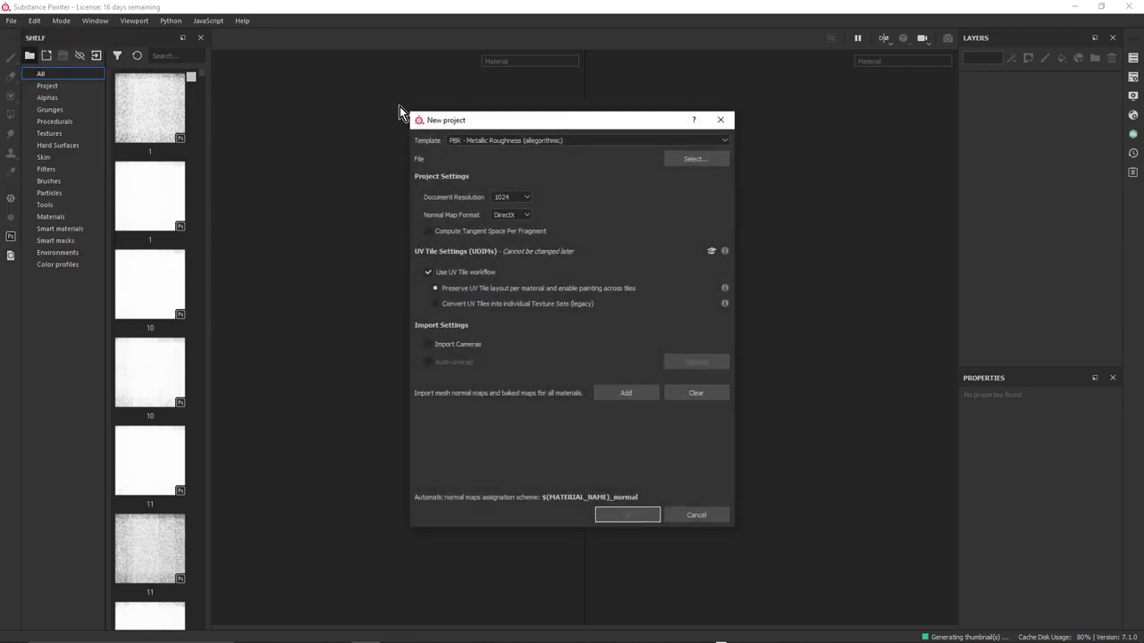
left_click(697, 160)
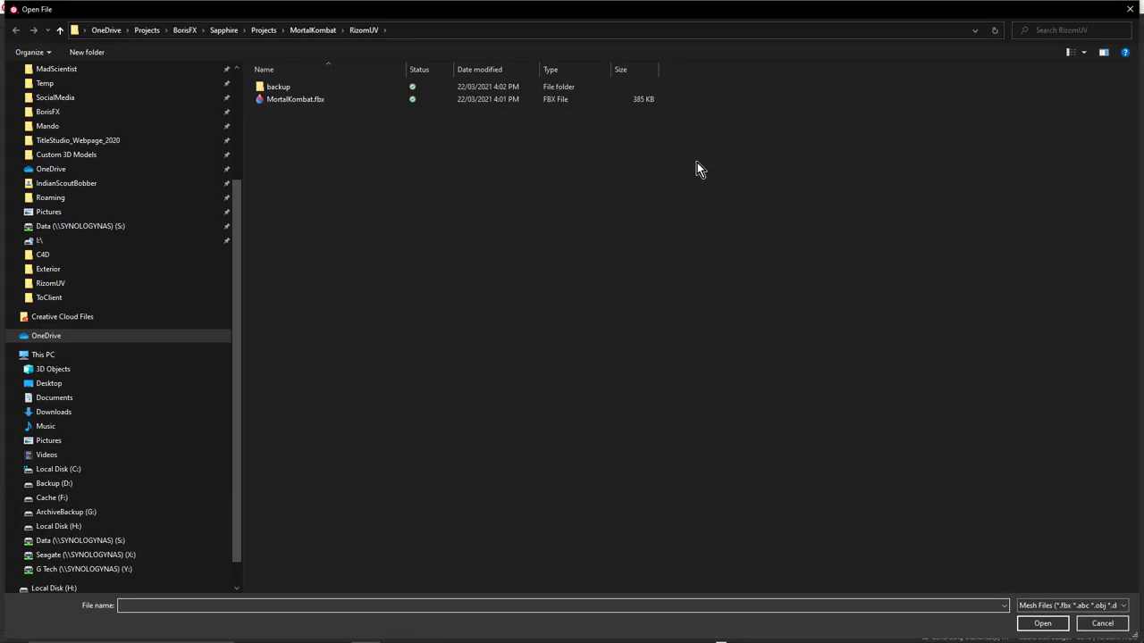
left_click(268, 99)
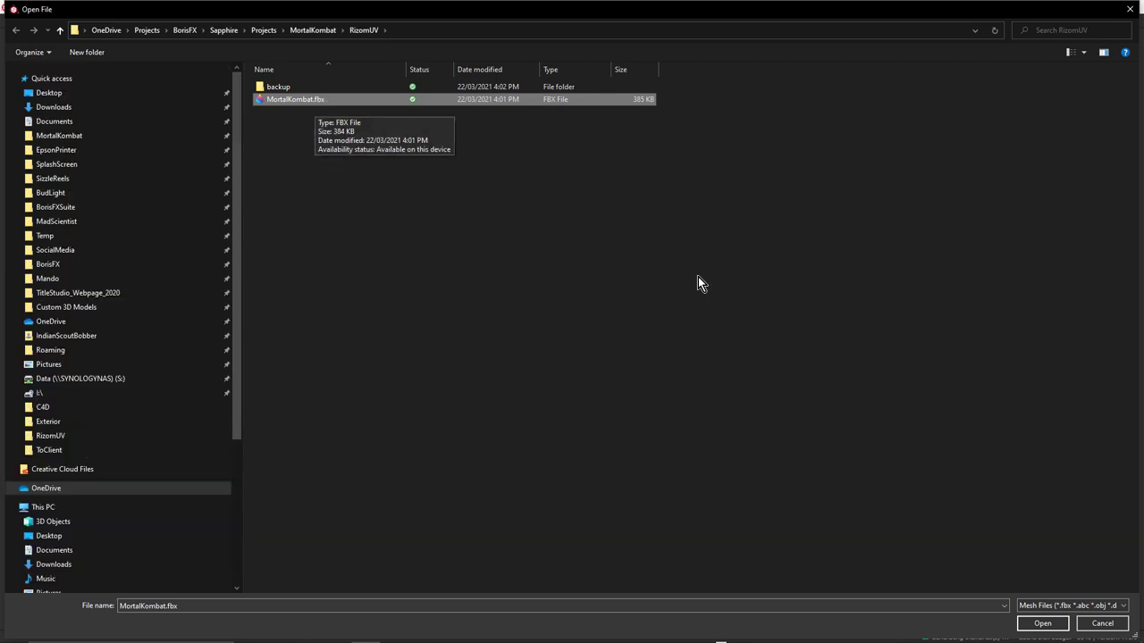
left_click(1033, 623)
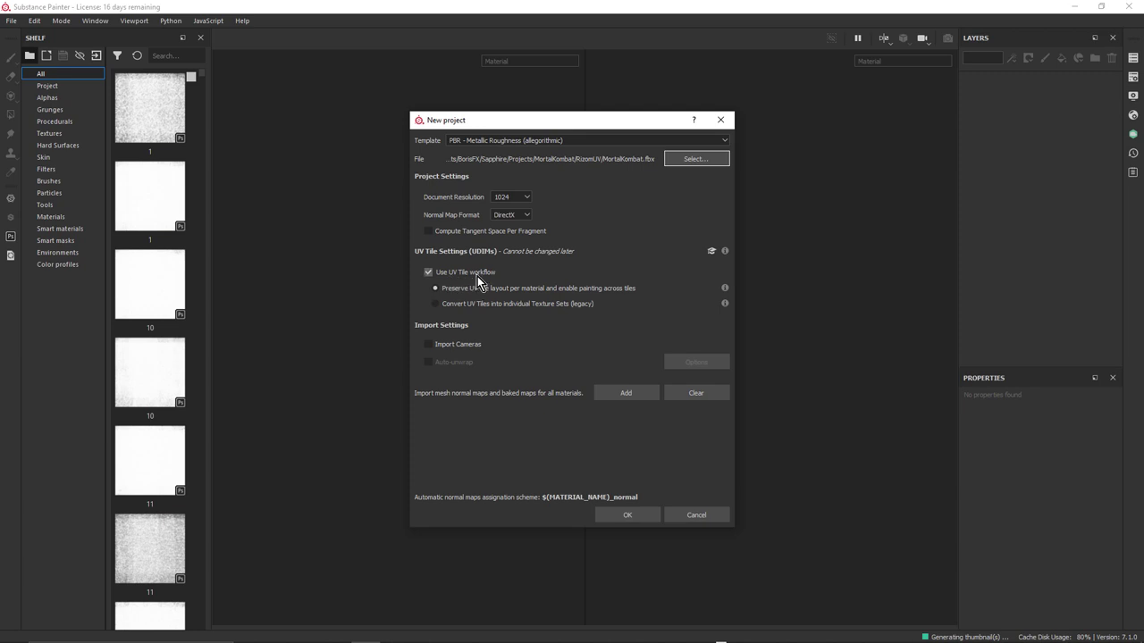
Create the project and orbit the dragon medallion to see it at an angle.
left_click(644, 513)
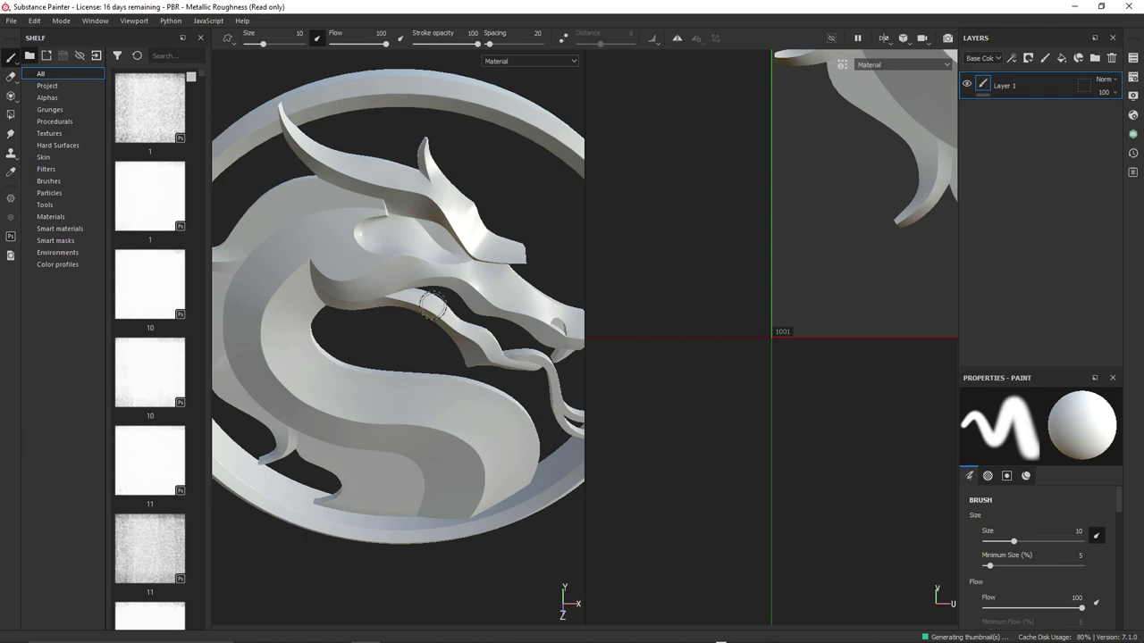
scroll(403, 271, "down", 1)
left_click_drag(403, 271, 393, 234, "alt")
Zoom and pan the UV view to reveal tiles 1001–1003, switching the viewport to 2D only.
scroll(714, 235, "up", 3)
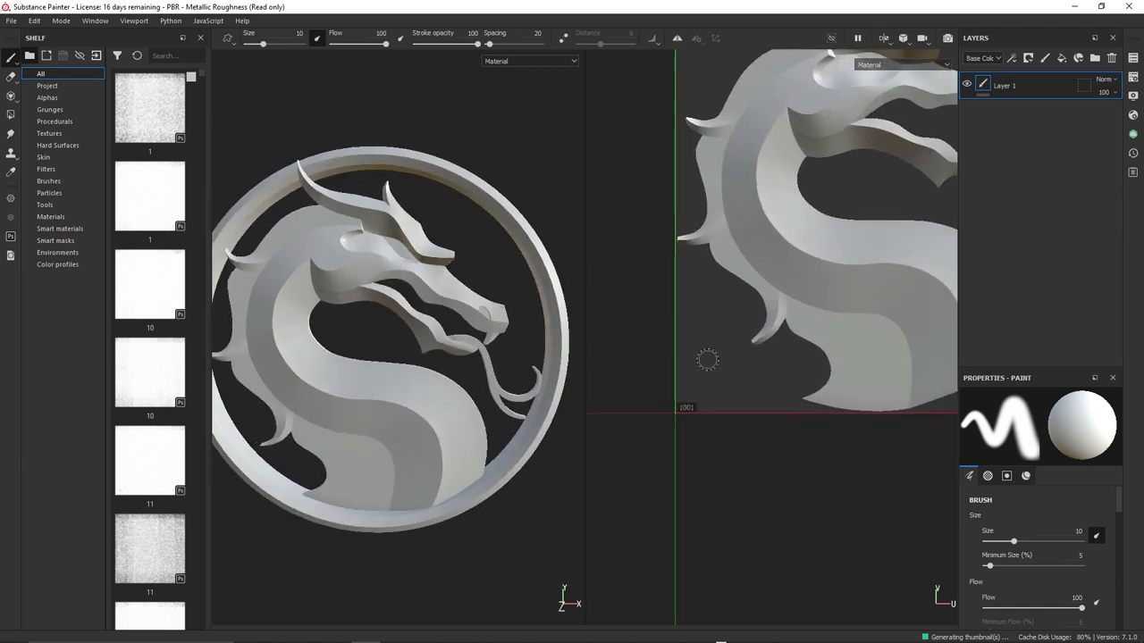
scroll(770, 331, "down", 3)
scroll(771, 331, "down", 2)
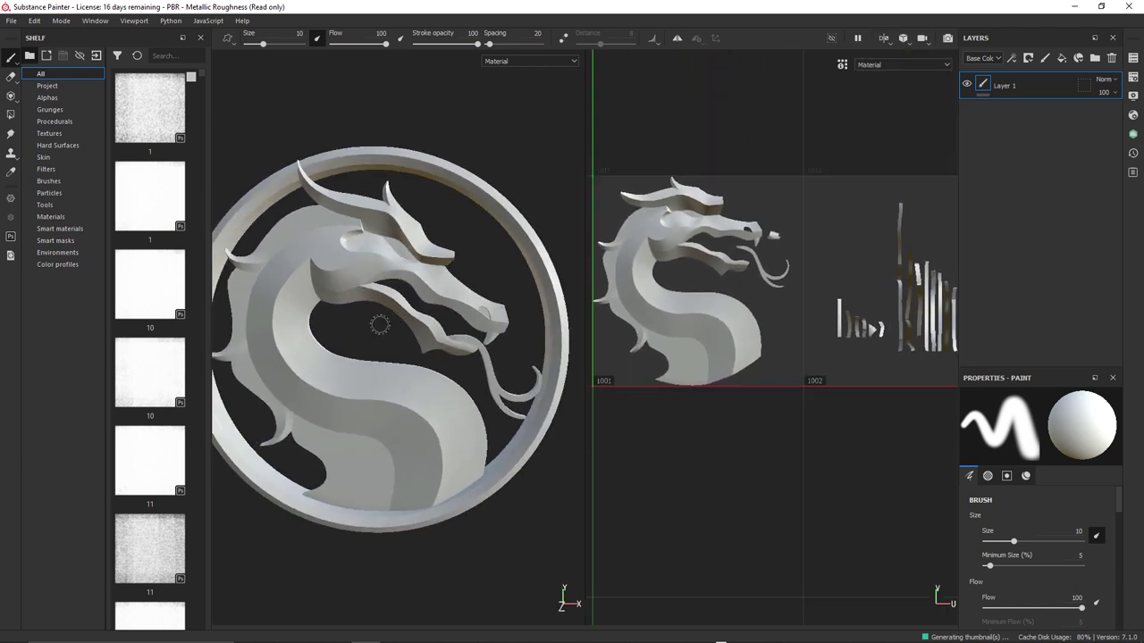
scroll(410, 259, "down", 1)
scroll(746, 272, "down", 2)
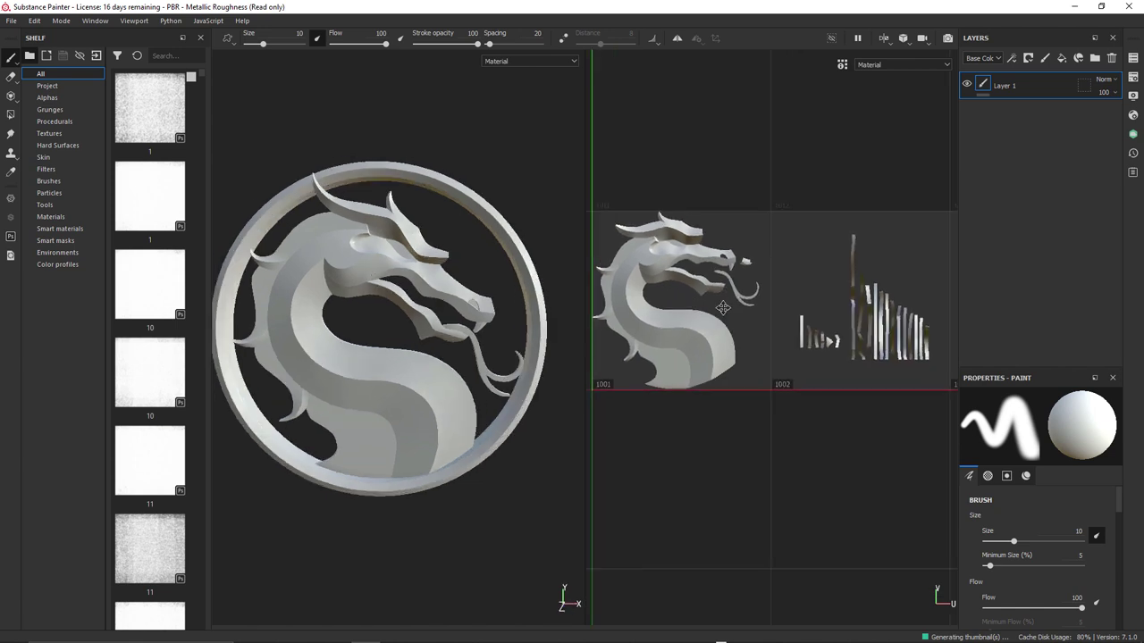
scroll(753, 302, "up", 1)
middle_click_drag(754, 302, 725, 302)
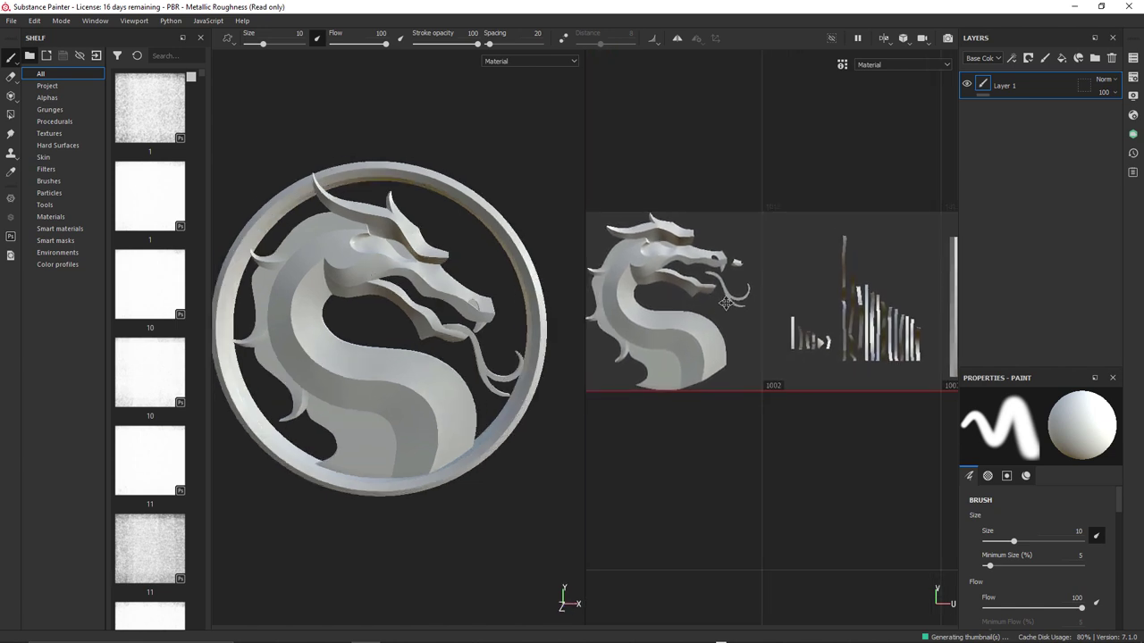
left_click(880, 44)
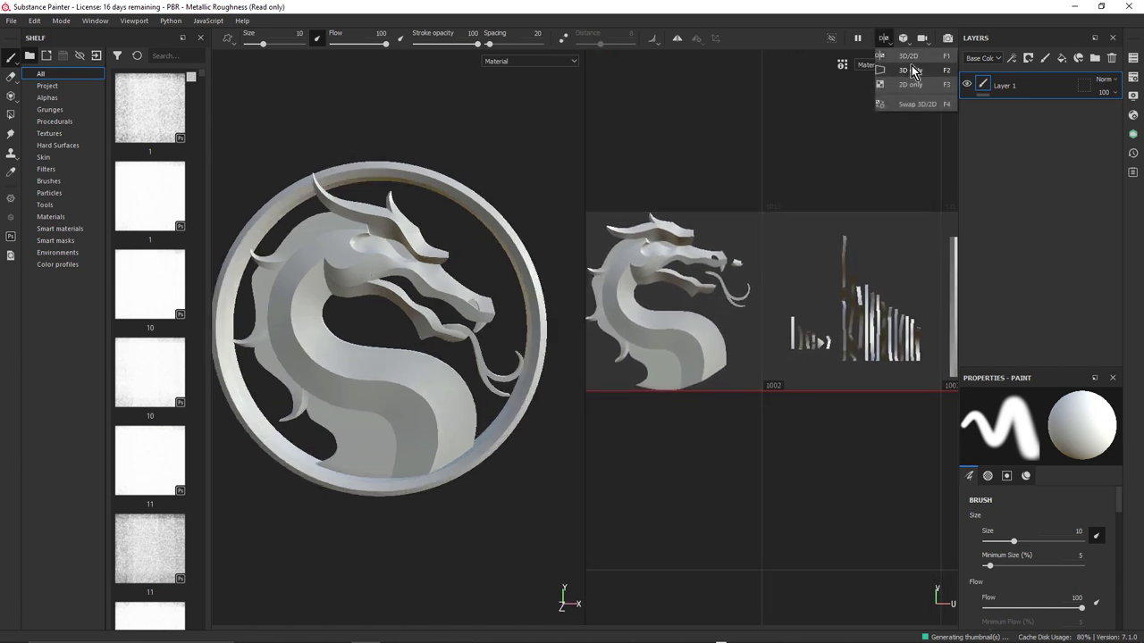
left_click(910, 84)
middle_click_drag(736, 254, 640, 241)
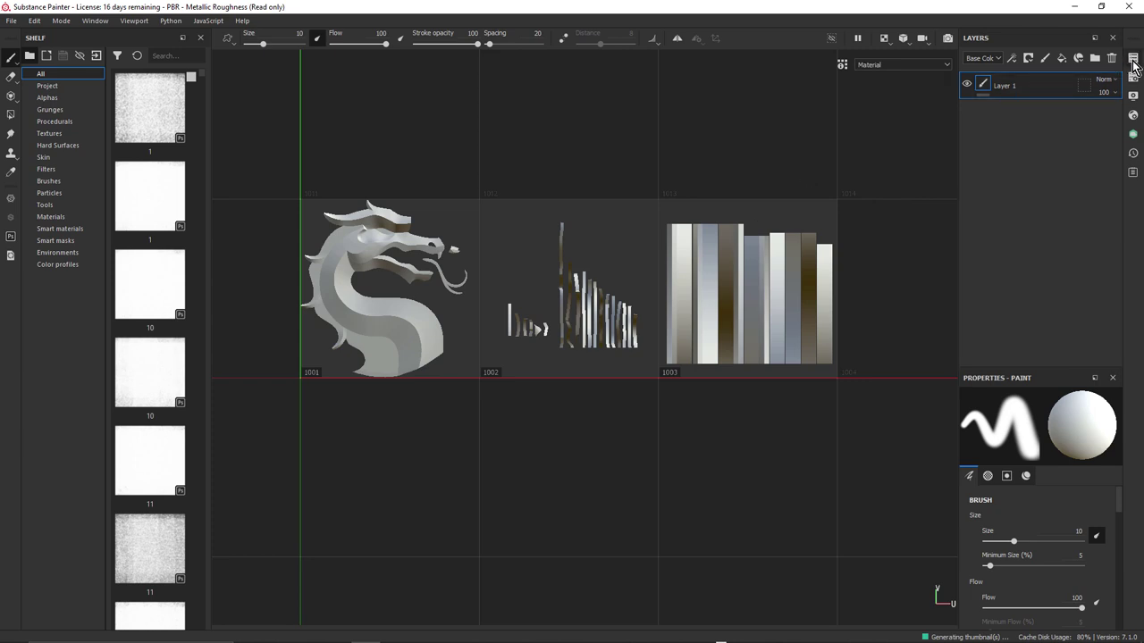
Show the Texture Set List with the Dragon set and UV tiles 1001, 1002, 1003.
left_click(1133, 59)
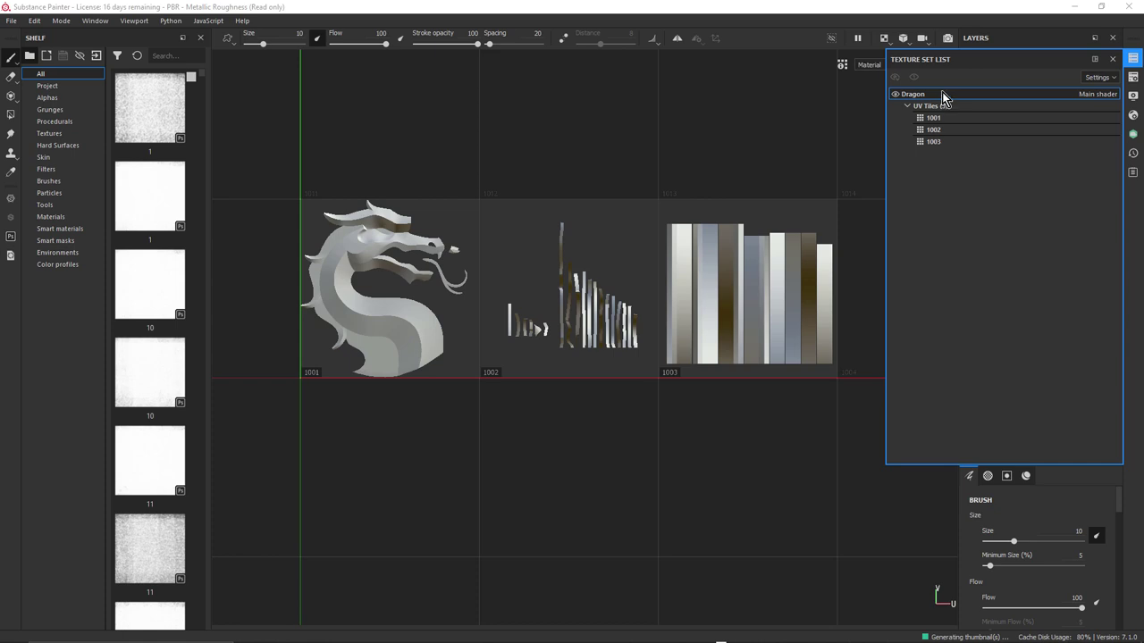
Switch to the 3D-only view and open the Dragon texture set's mesh map baking options.
left_click(887, 42)
left_click(900, 70)
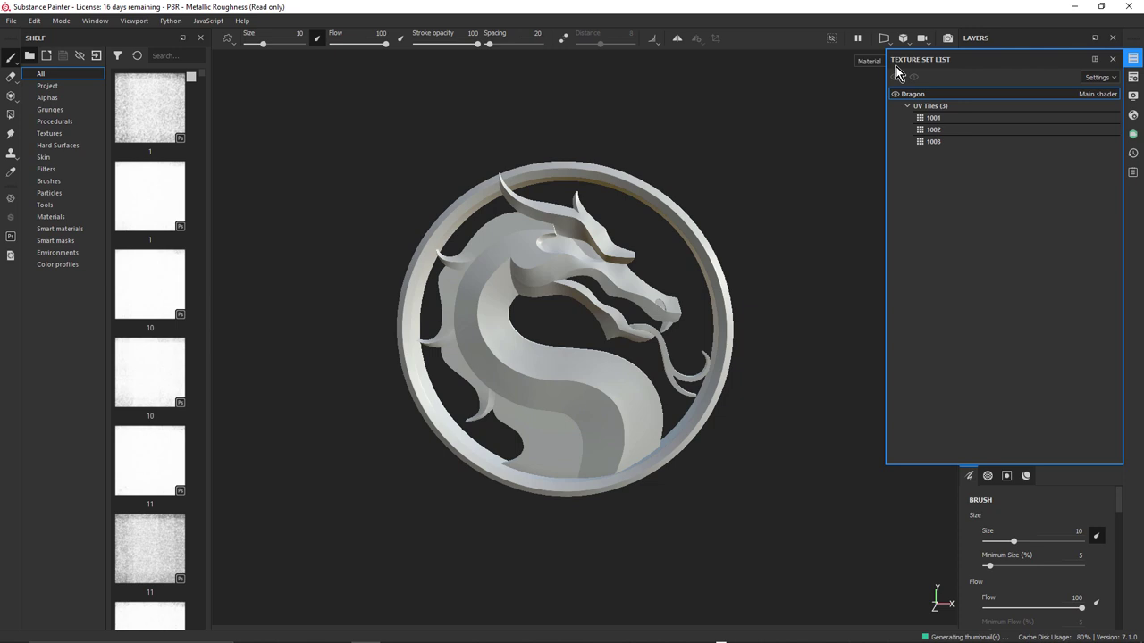
left_click(1132, 78)
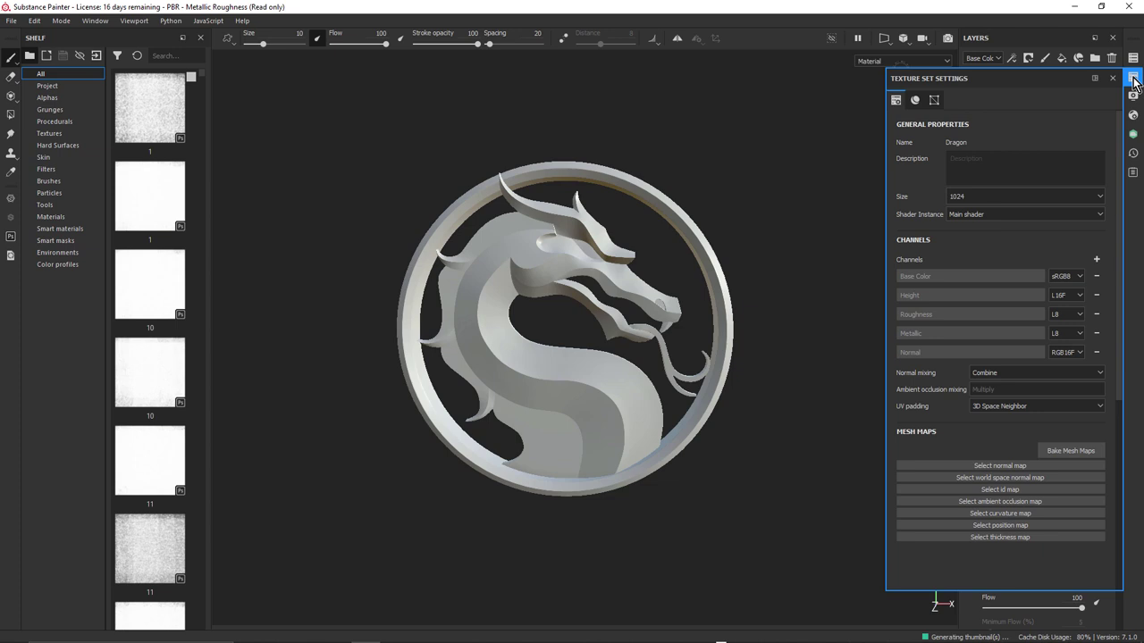
left_click(1077, 449)
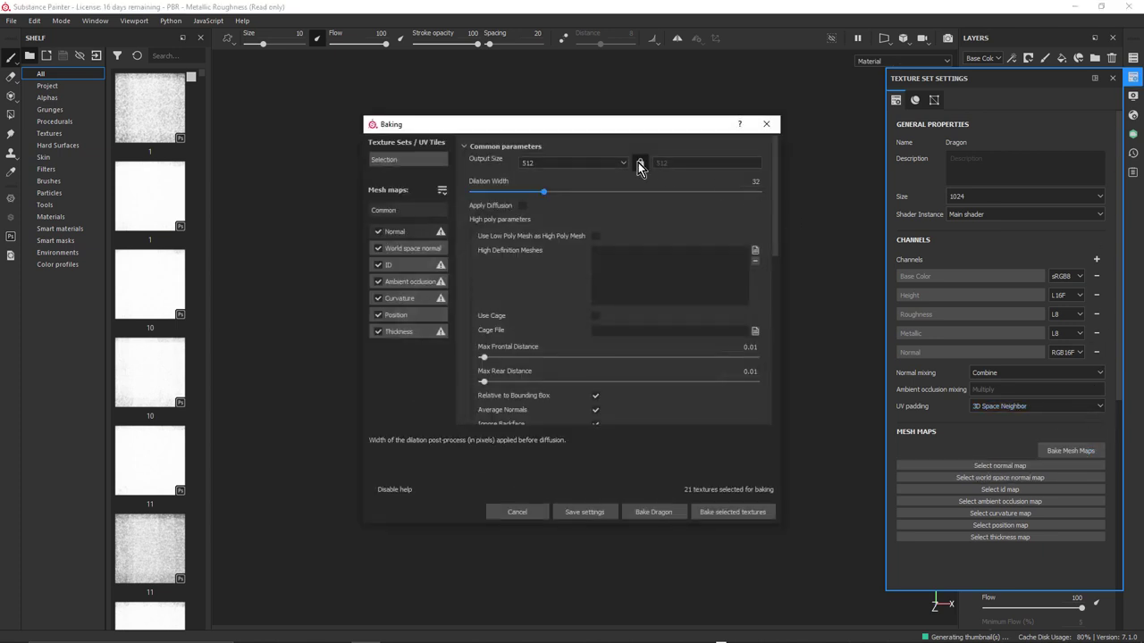
Bake Dragon at 4096 with Subsampling 4x4, excluding the Normal, ID and Thickness maps.
left_click(623, 163)
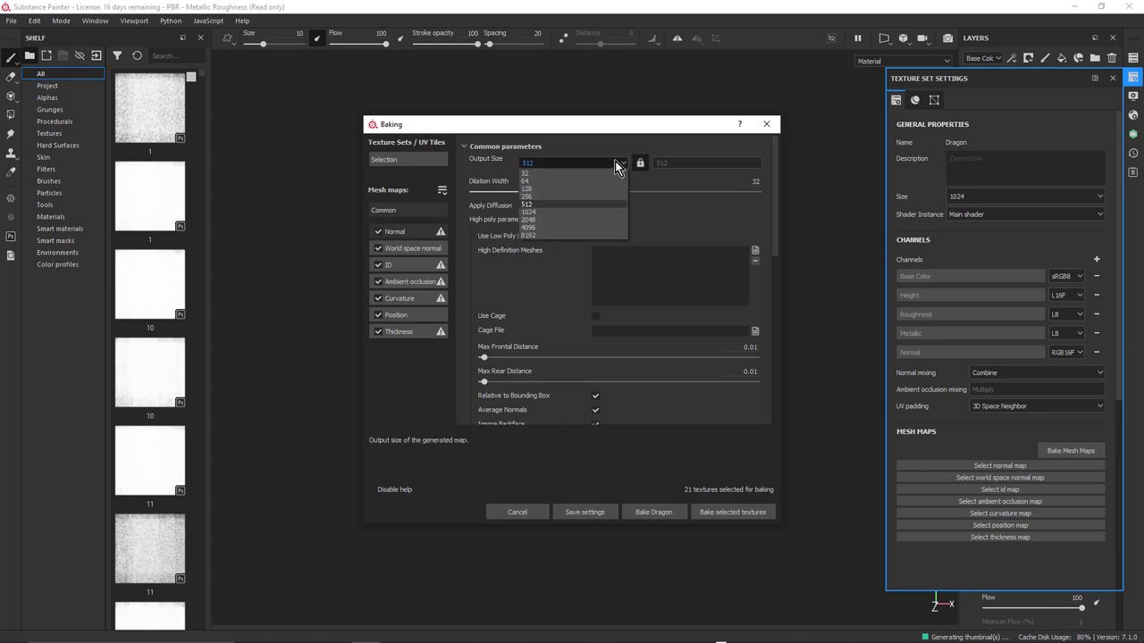
left_click(556, 226)
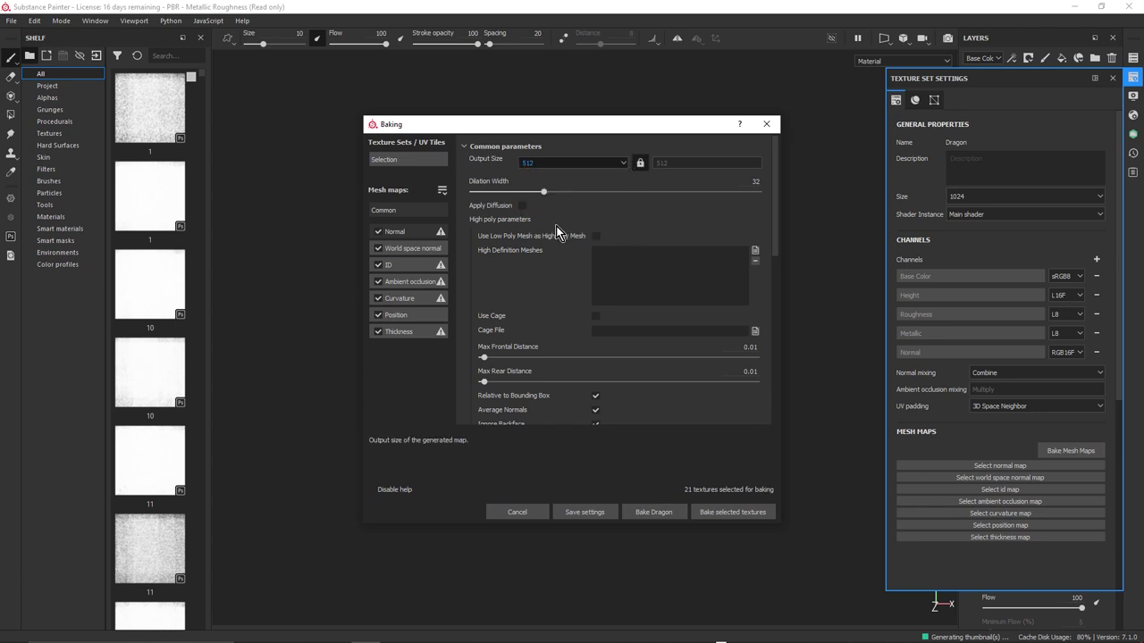
left_click(378, 232)
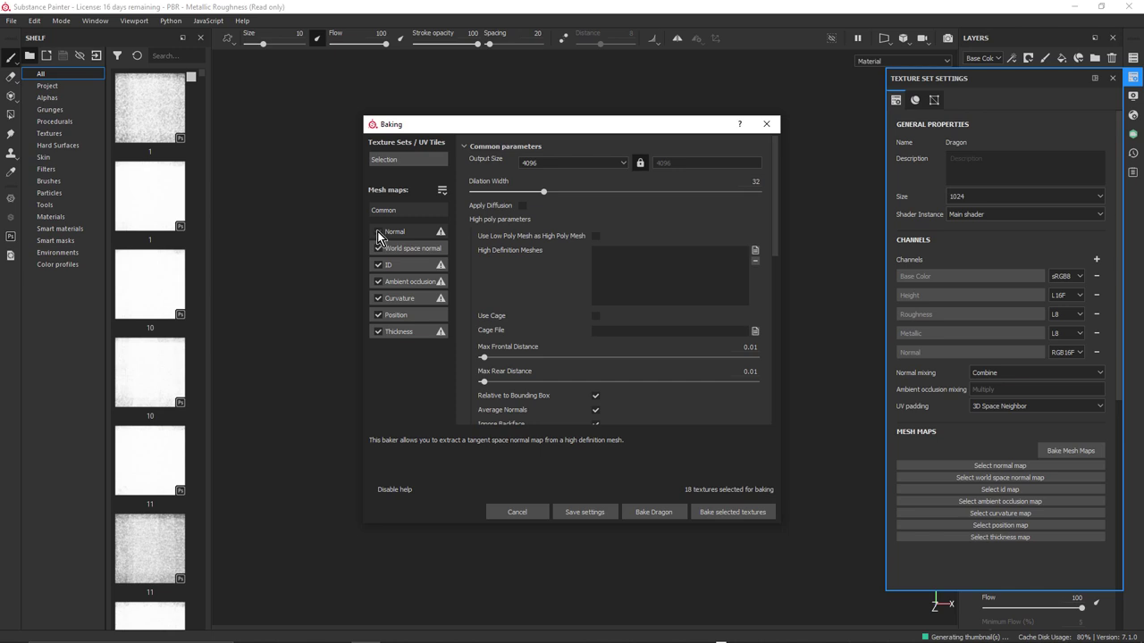
left_click(378, 264)
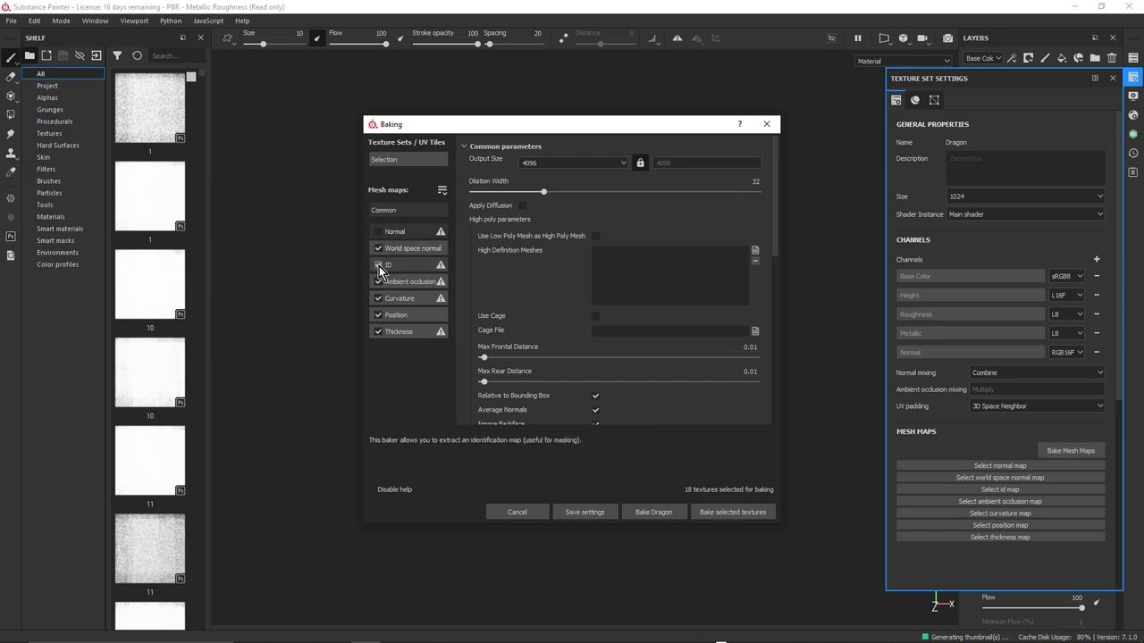
left_click(398, 331)
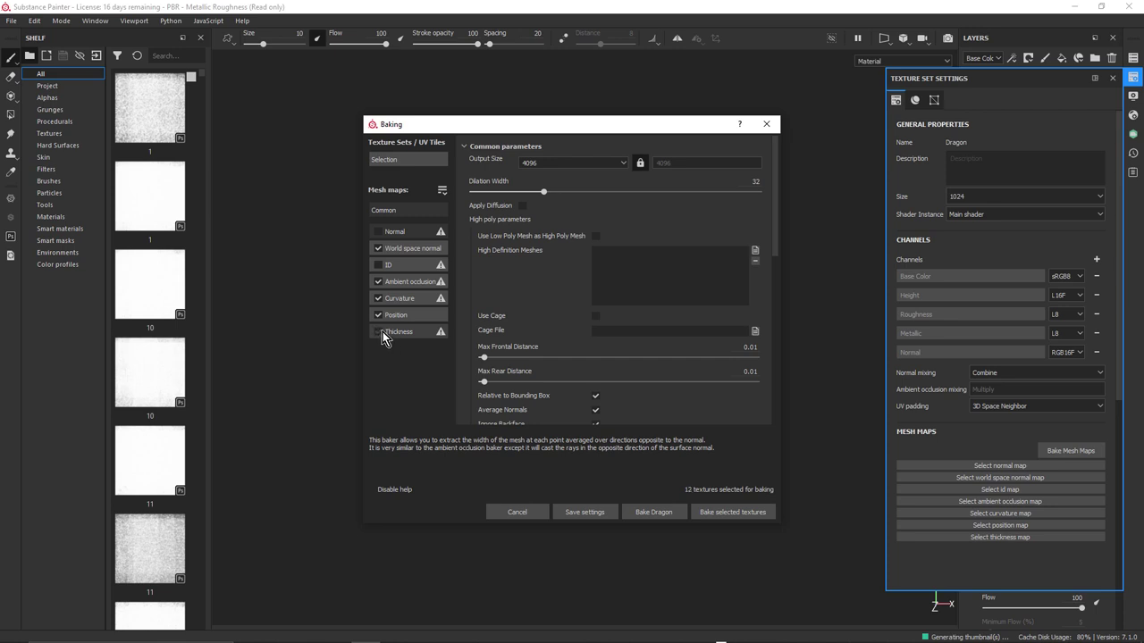
left_click_drag(775, 202, 779, 282)
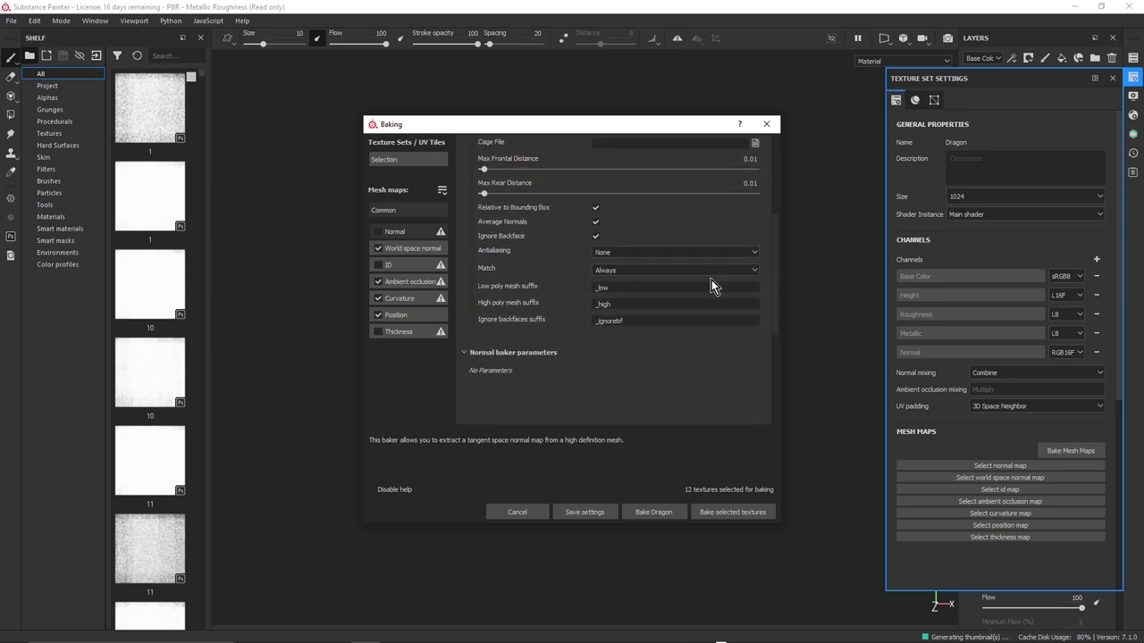
left_click(632, 253)
left_click(636, 279)
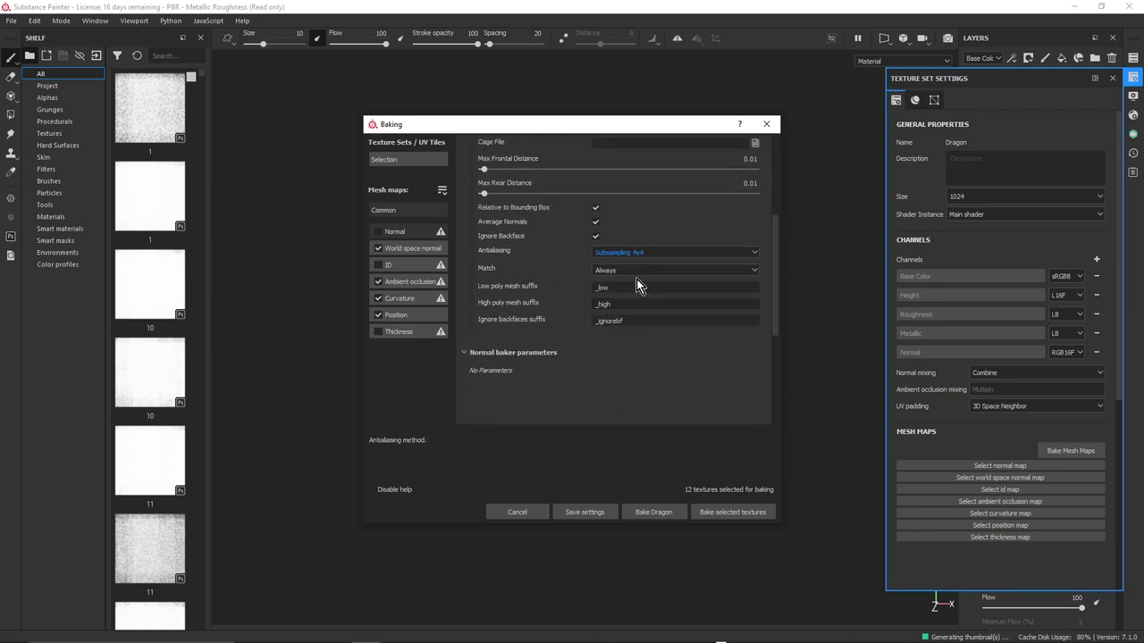
left_click_drag(776, 252, 772, 302)
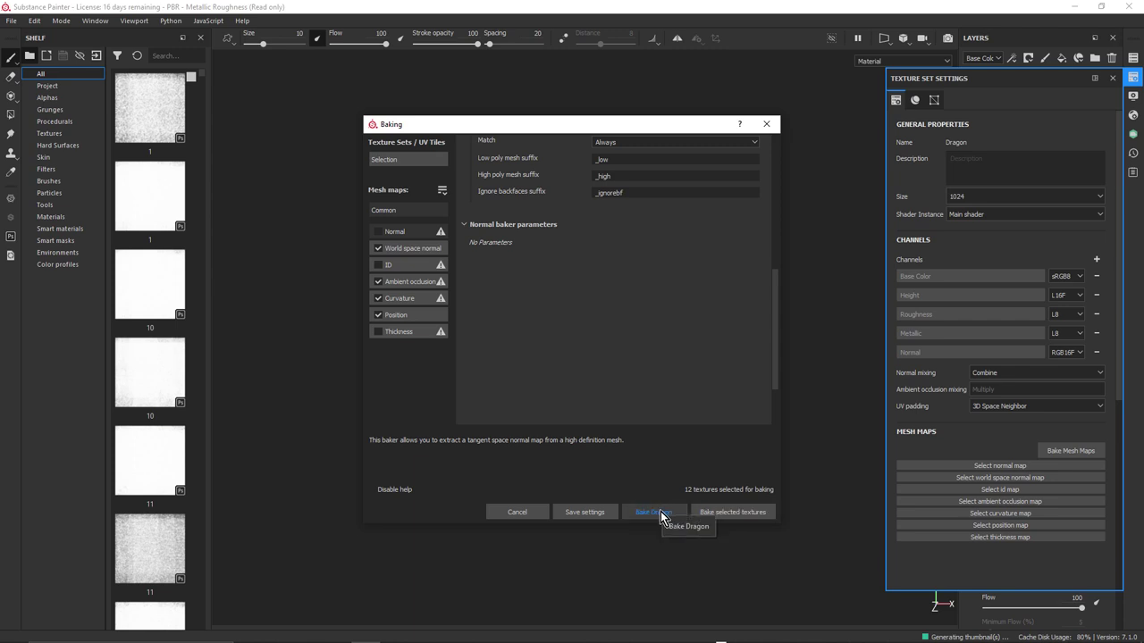
left_click(657, 513)
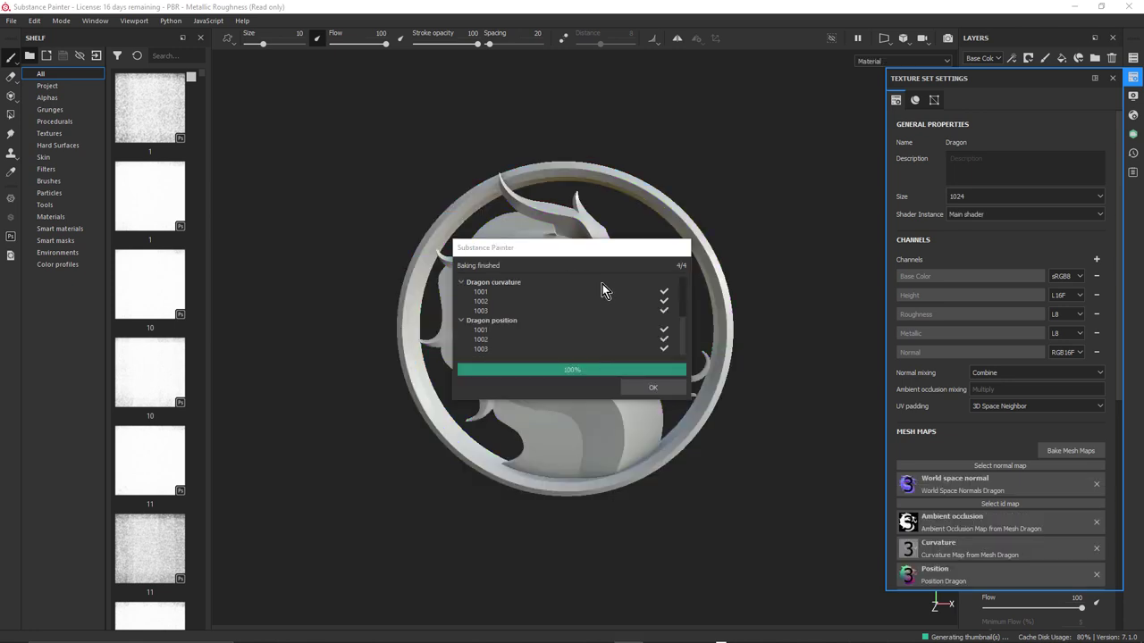
Dismiss the finished baking report and close the Texture Set Settings panel.
left_click(652, 388)
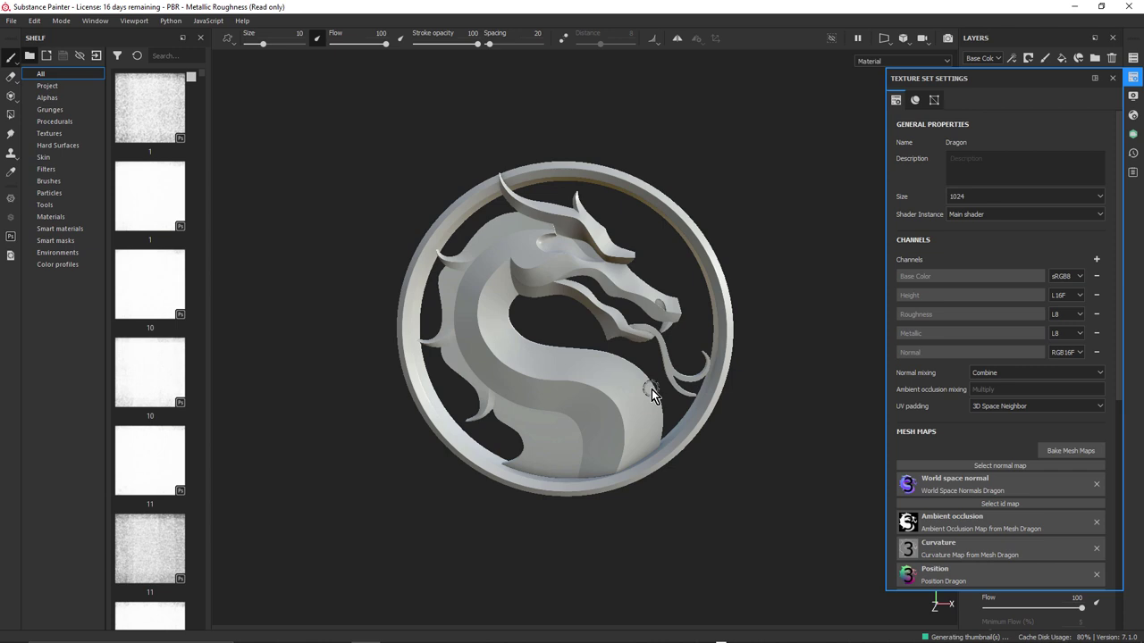
left_click(1112, 80)
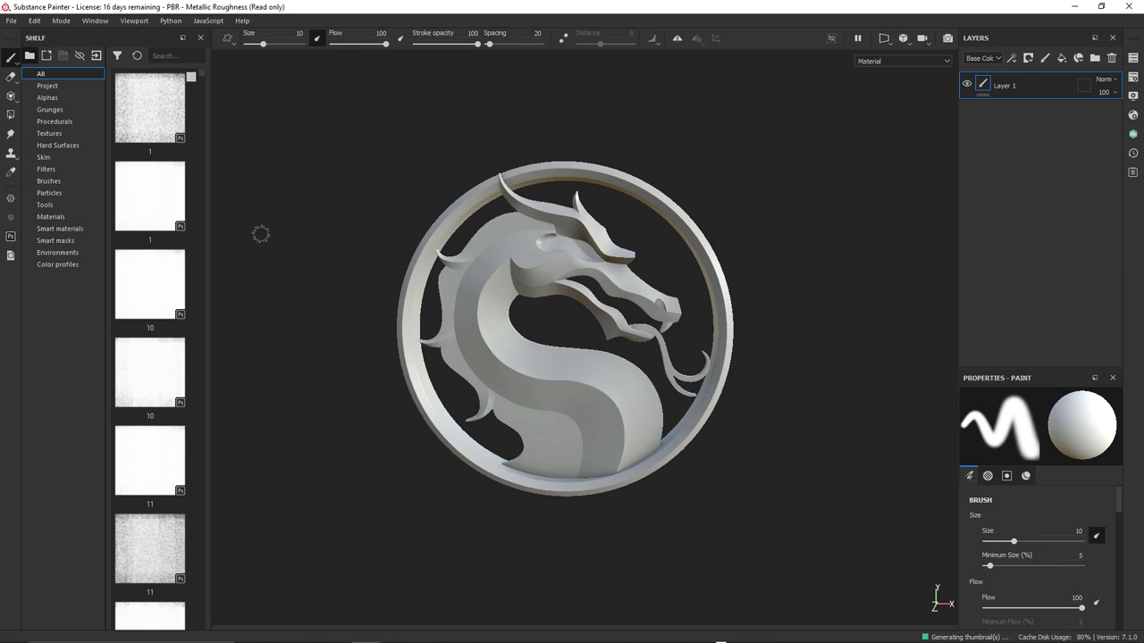
Search the shelf for 'bronze' and add Antique Bronze Darkened as a new layer.
left_click(179, 56)
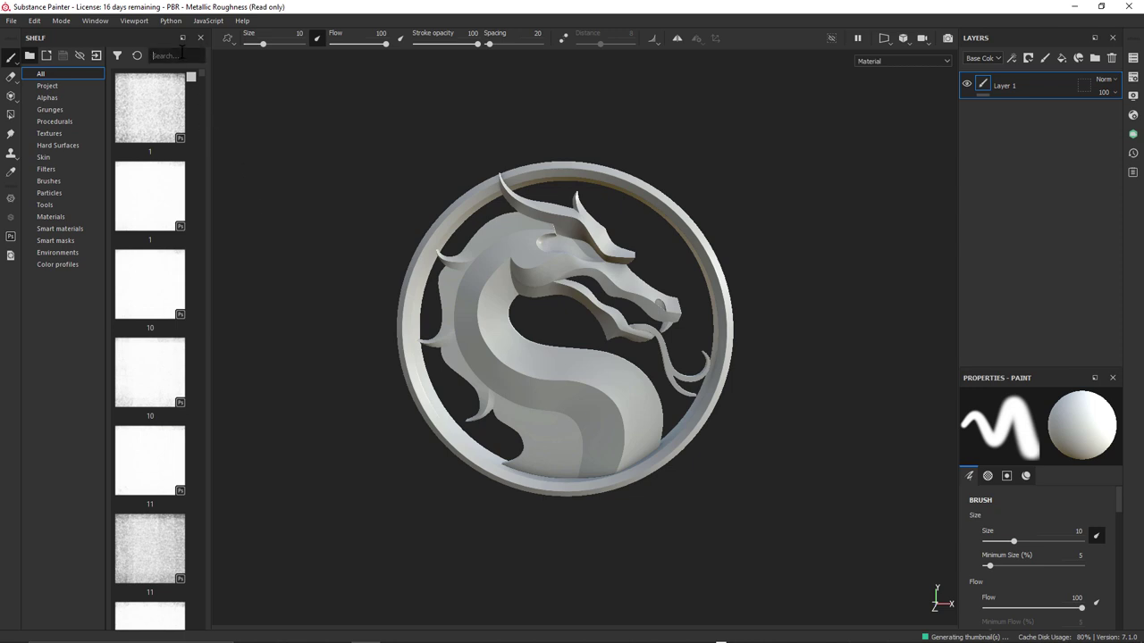
type("metal")
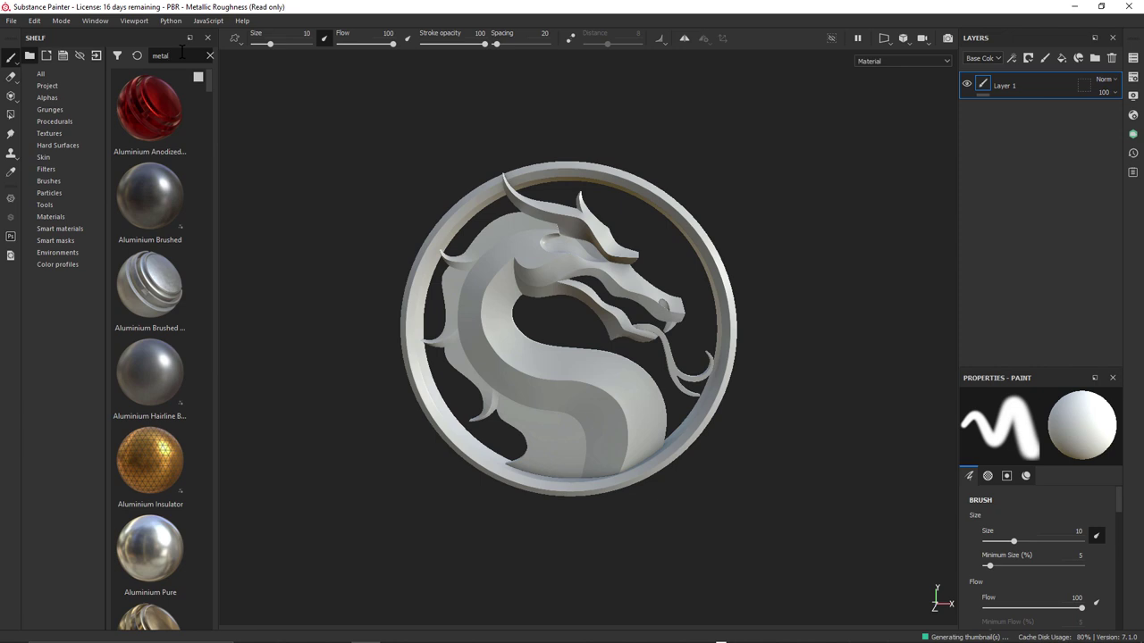
double_click(170, 54)
type("bron")
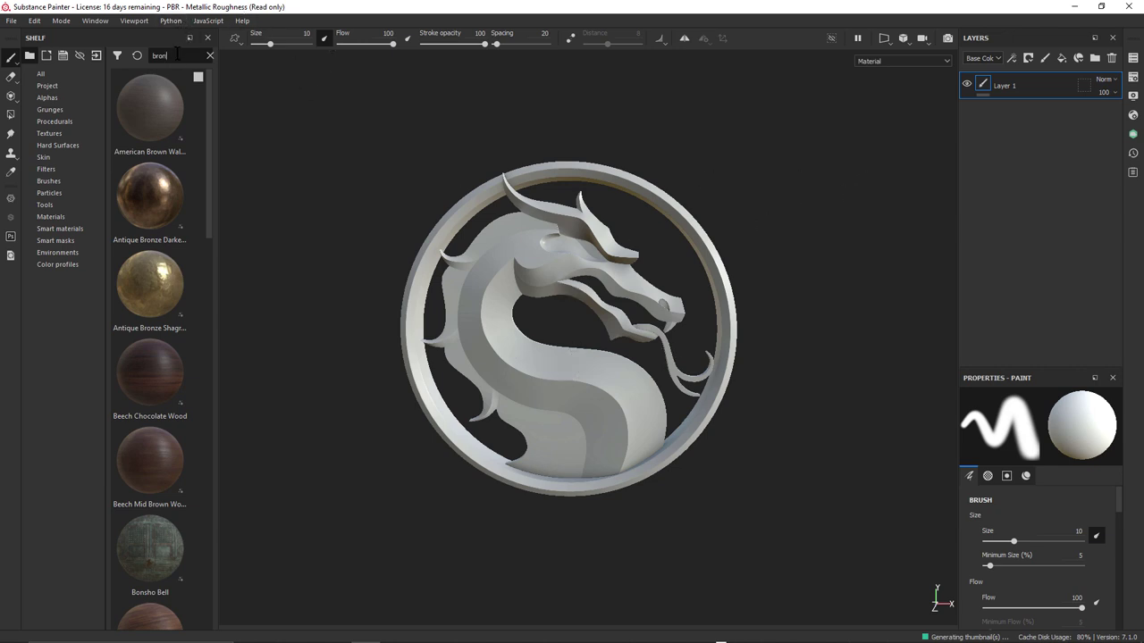
type("ze")
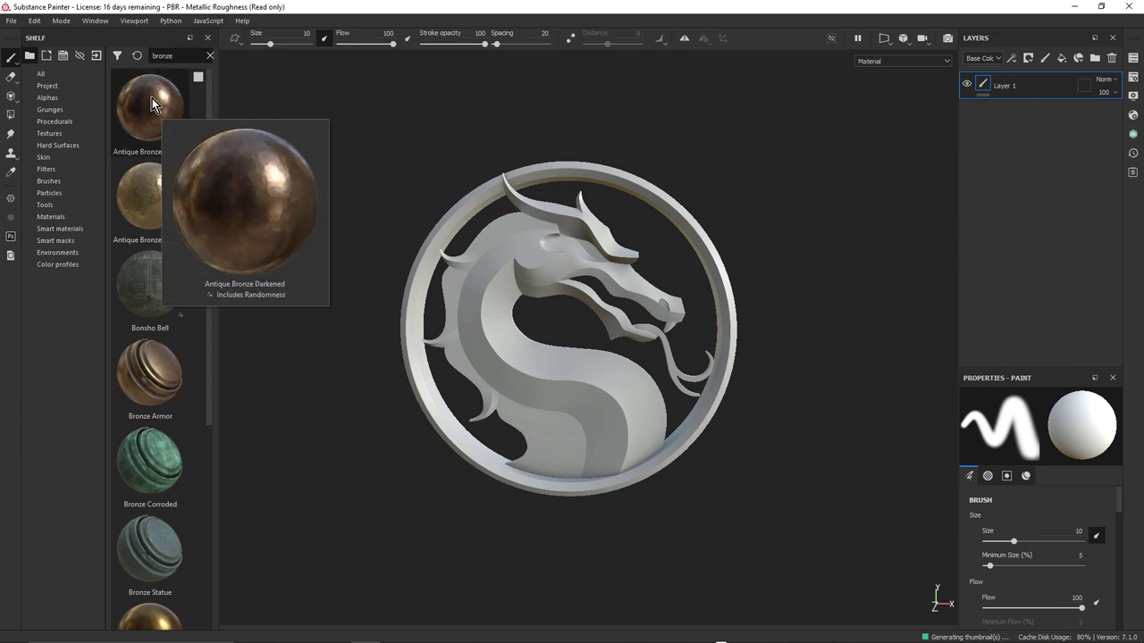
left_click_drag(152, 97, 1012, 118)
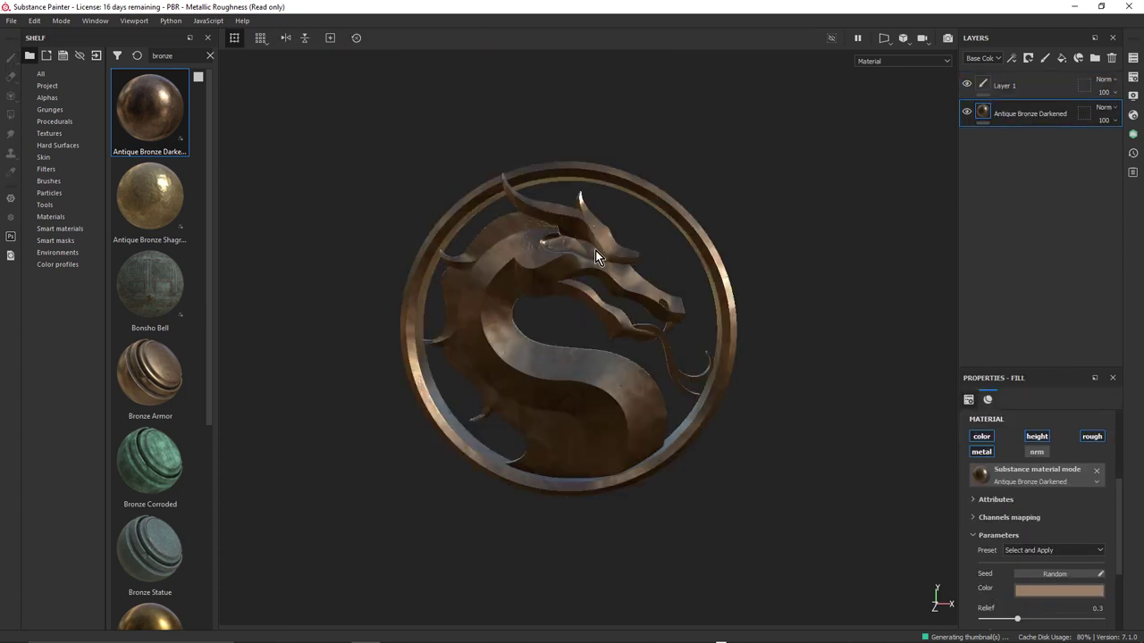
scroll(596, 250, "up", 3)
left_click_drag(789, 263, 750, 230, "alt")
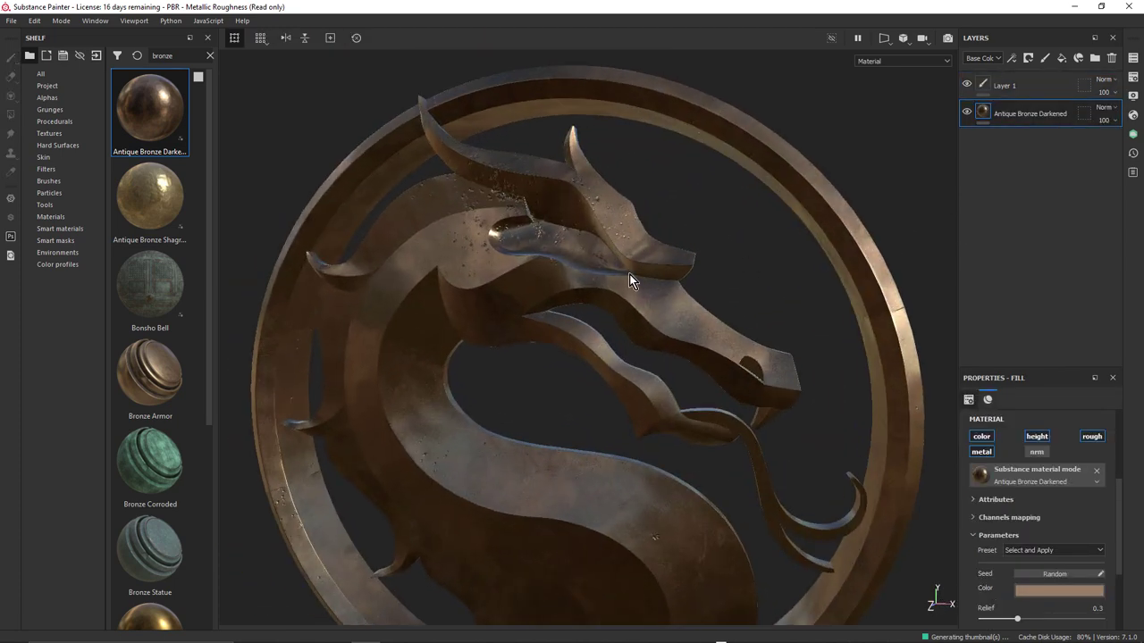
Hide Antique Bronze Darkened, try Antique Bronze Shagreen as a layer, then delete it.
left_click(967, 112)
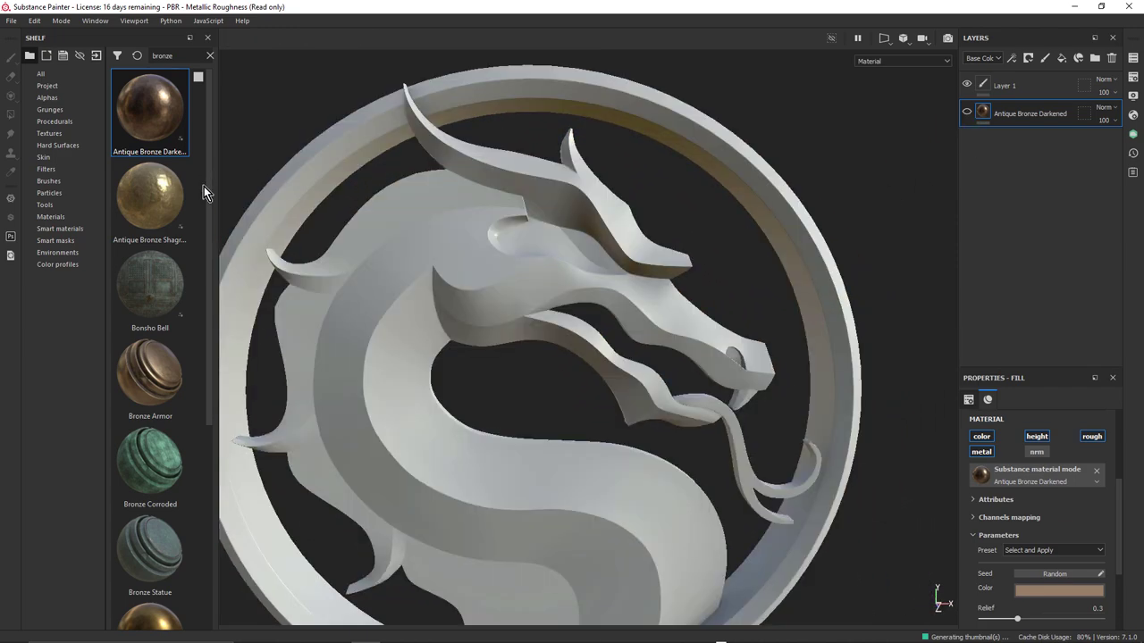
left_click_drag(148, 190, 1004, 159)
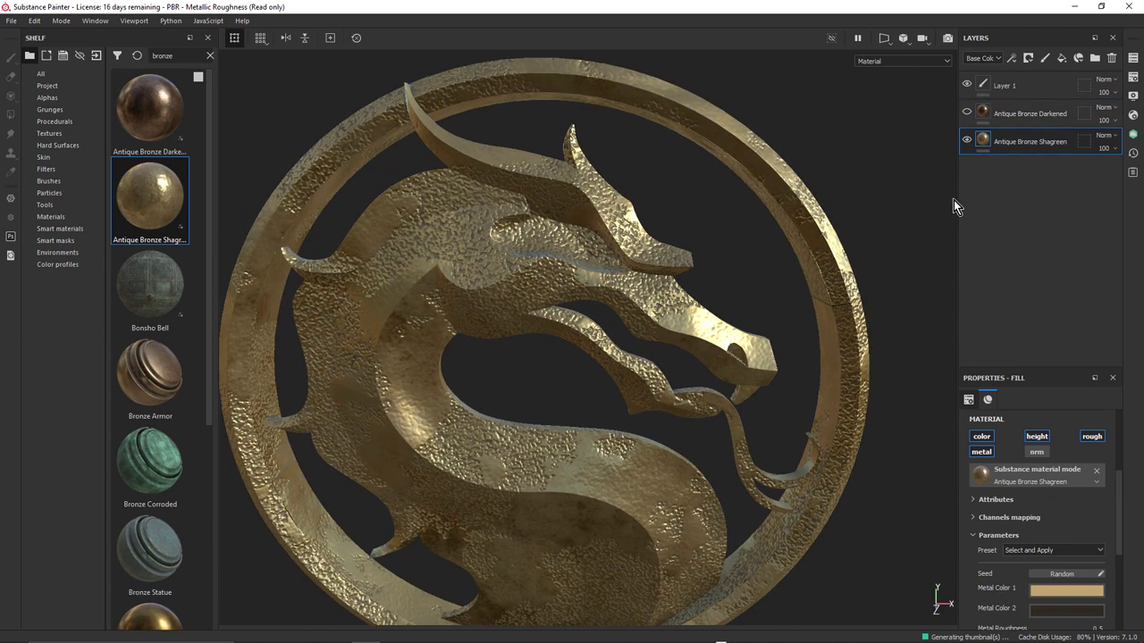
left_click_drag(599, 205, 582, 204, "alt")
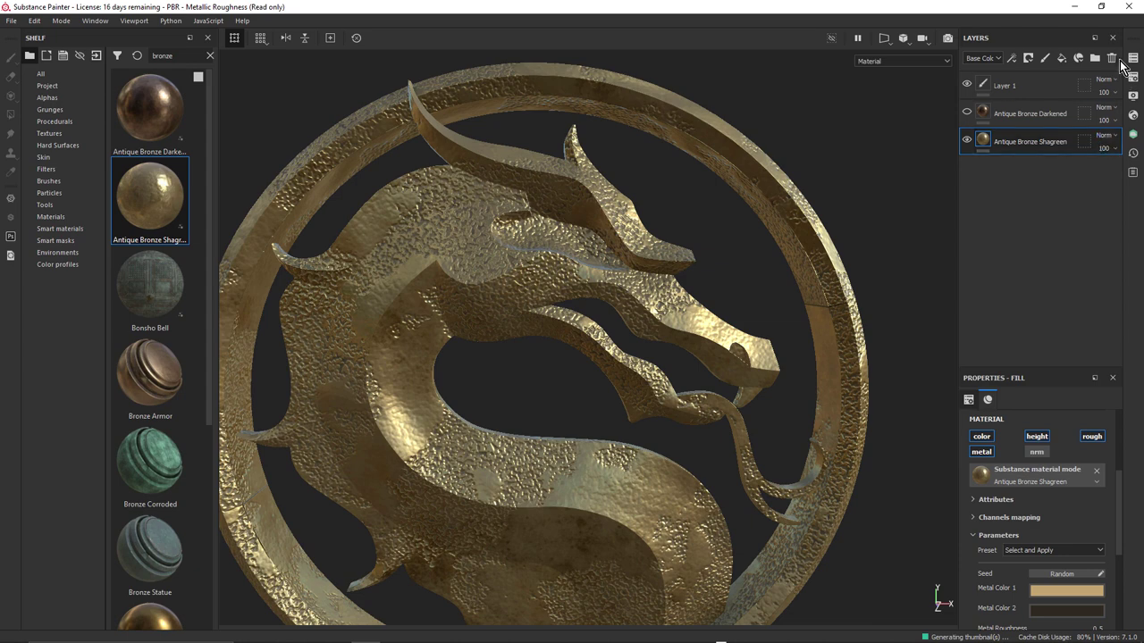
left_click(1111, 59)
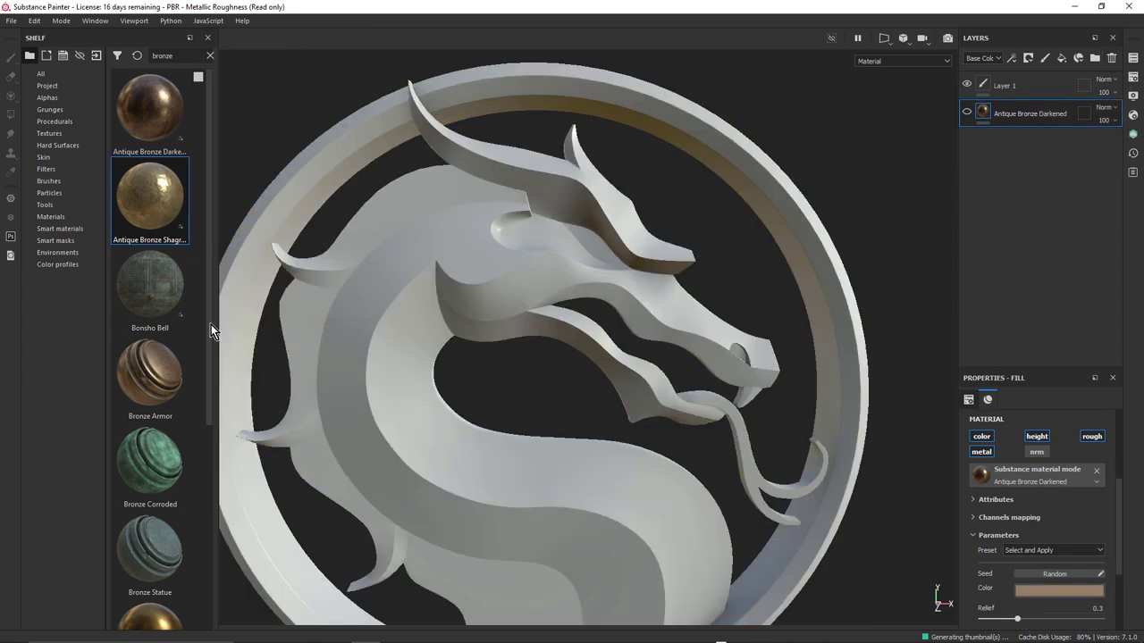
Add Bronze Armor as a new layer and inspect its worn finish on the dragon head.
left_click_drag(189, 394, 985, 147)
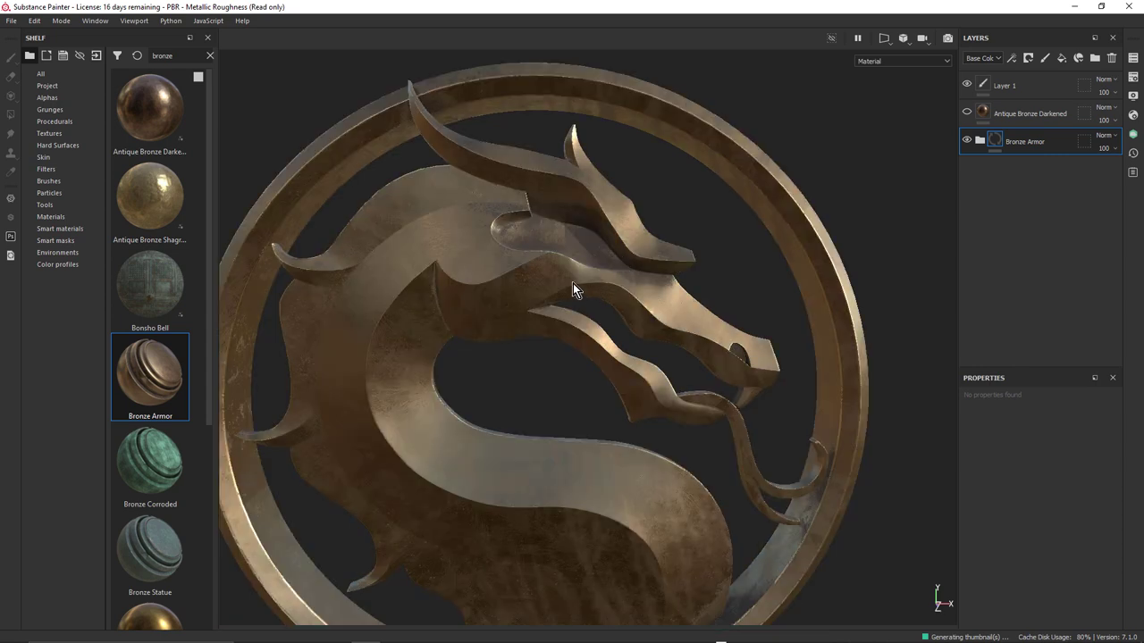
left_click_drag(572, 283, 480, 286, "alt")
right_click_drag(480, 286, 563, 277, "alt")
left_click_drag(563, 277, 588, 239, "alt")
scroll(575, 300, "up", 6)
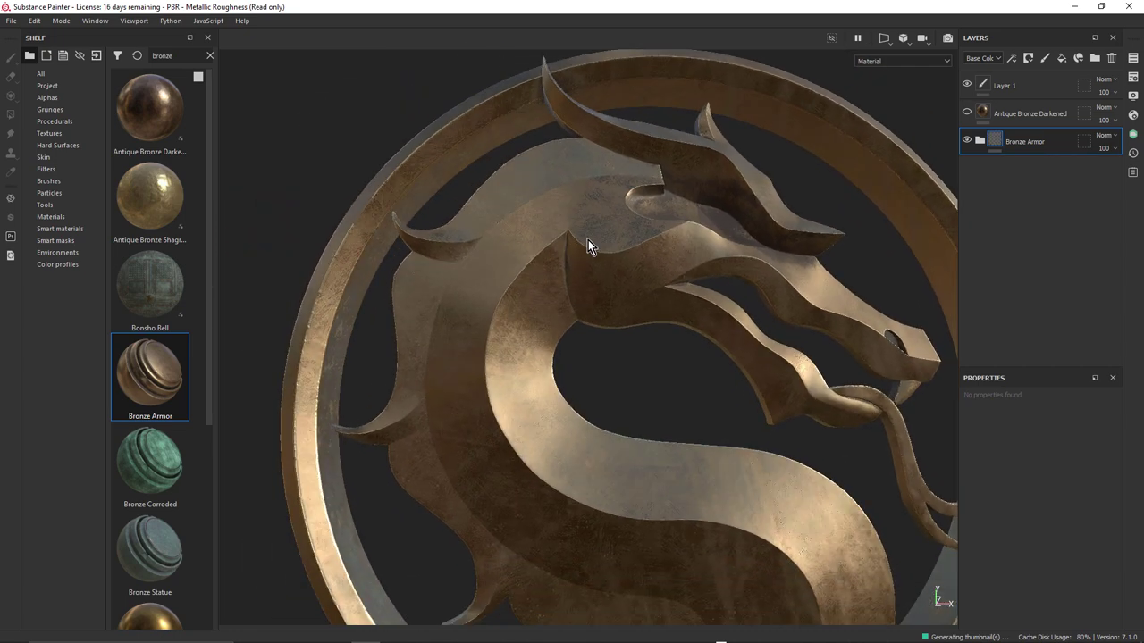
Hide Bronze Armor, add Bronze Corroded, inspect its green finish, then hide it.
left_click(966, 141)
left_click_drag(150, 461, 981, 188)
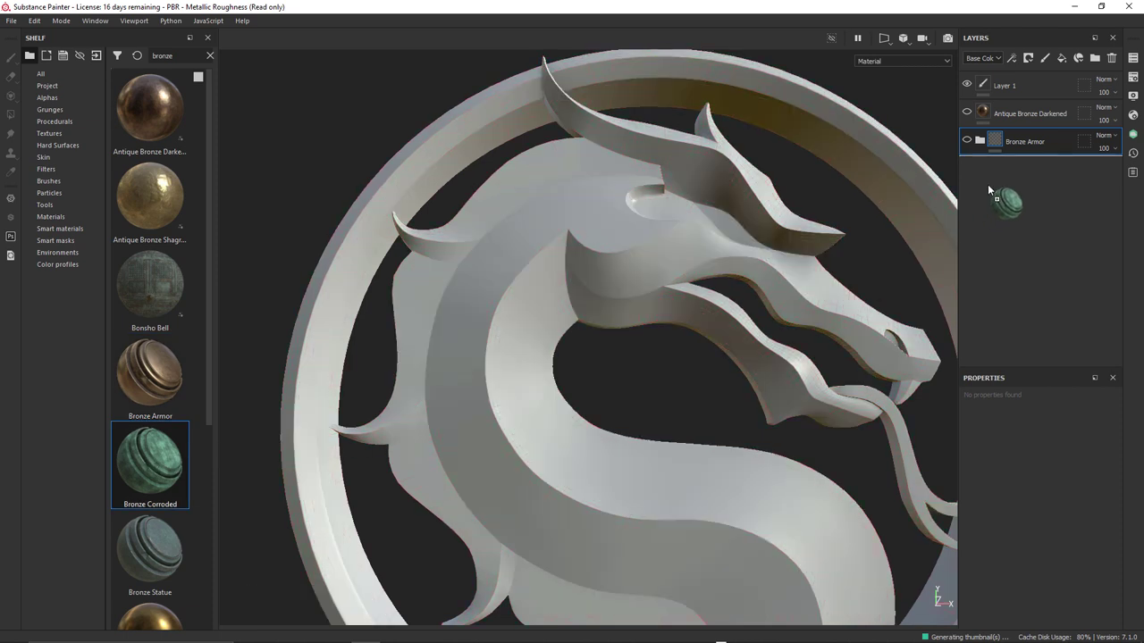
left_click_drag(987, 184, 987, 184)
left_click_drag(710, 232, 535, 265, "alt")
left_click(967, 167)
Try Bronze Statue and hide it, apply Cast Bronze Sculpture, then search the shelf for 'steel'.
scroll(171, 377, "down", 3)
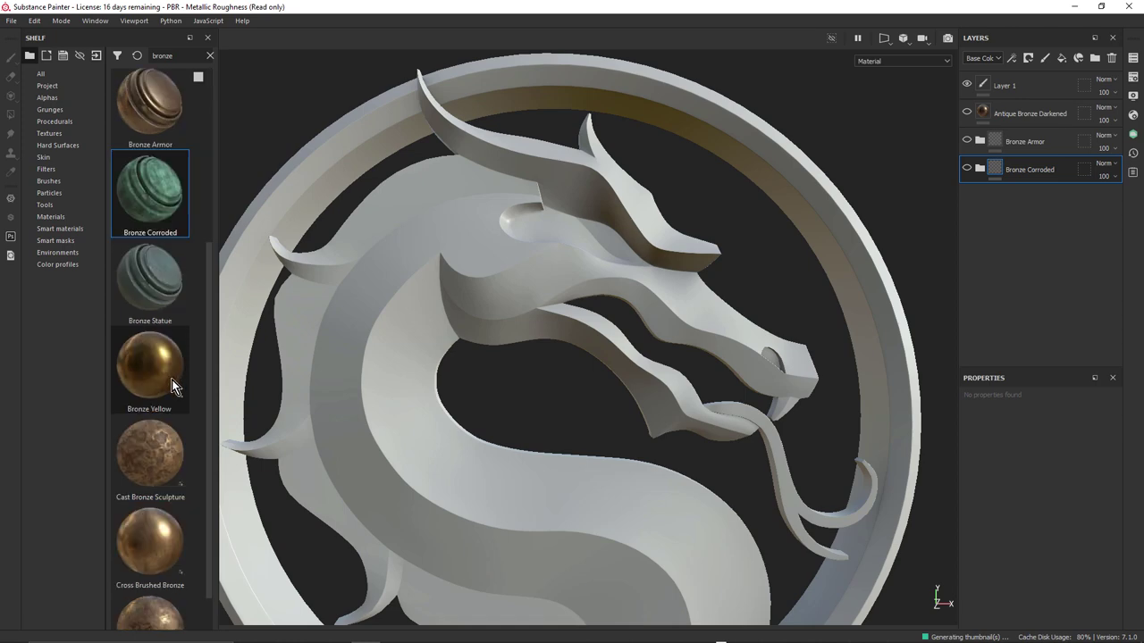
left_click_drag(159, 274, 581, 212)
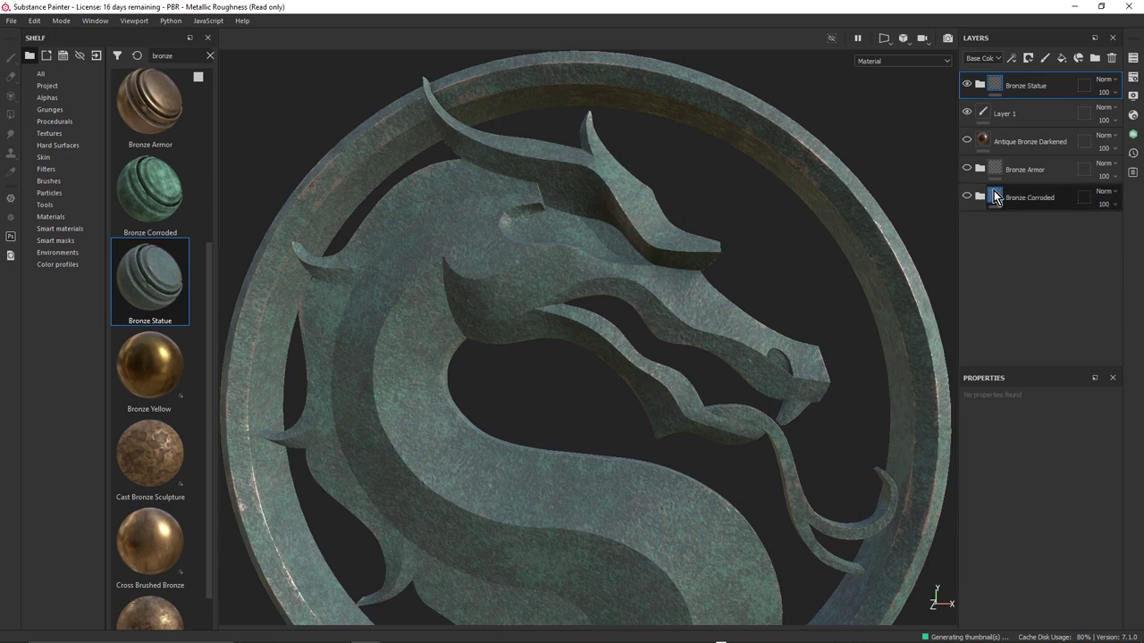
left_click(966, 84)
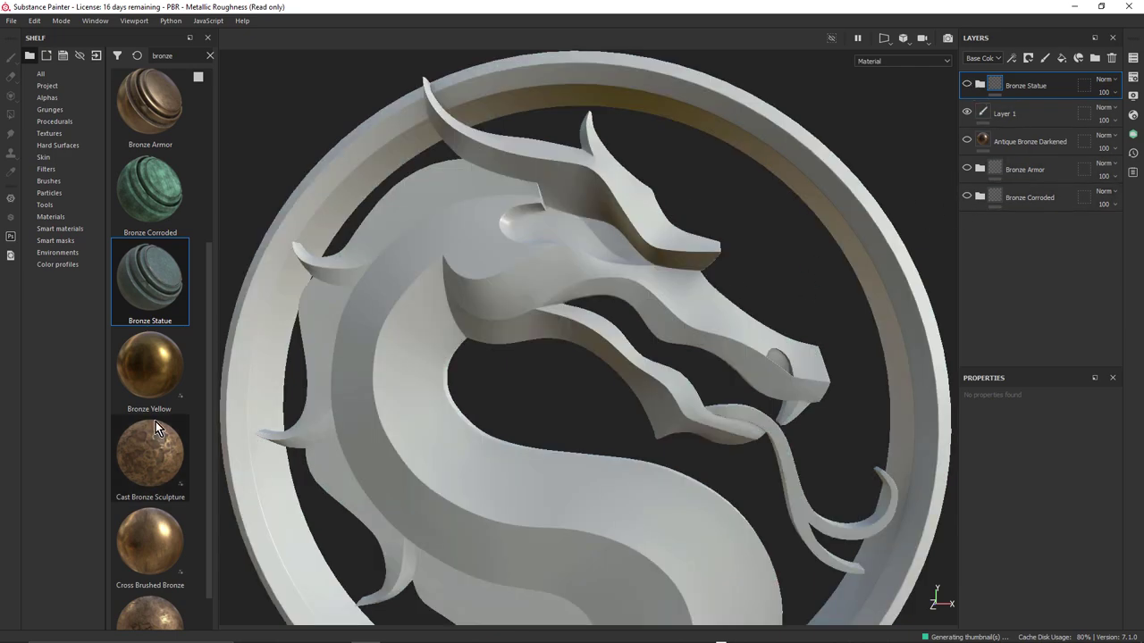
scroll(170, 442, "down", 1)
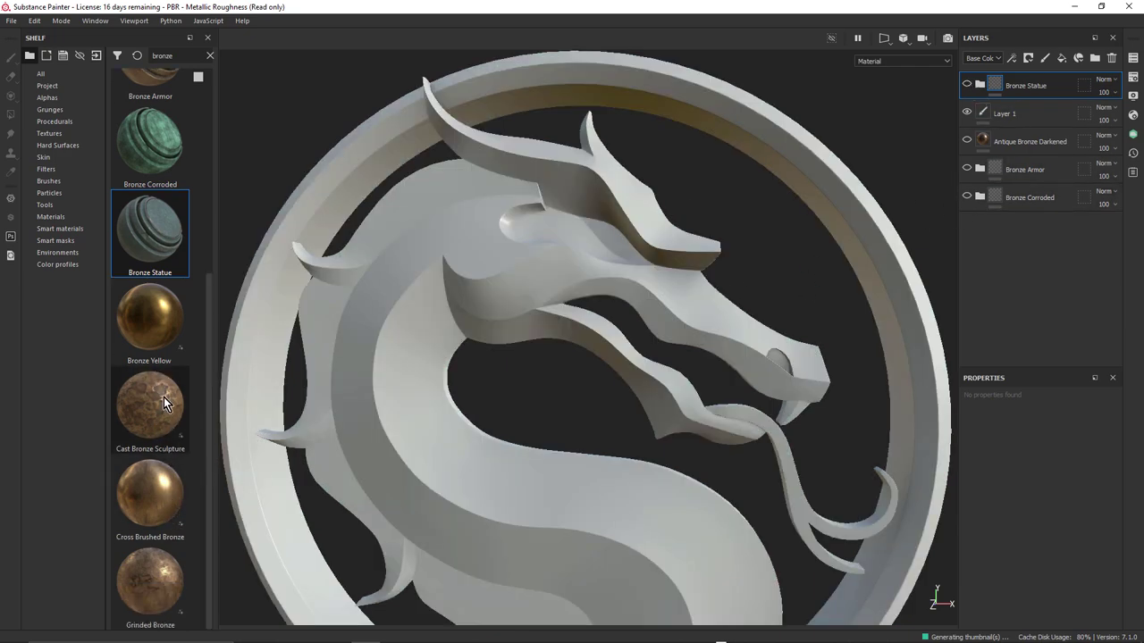
left_click_drag(163, 396, 557, 256)
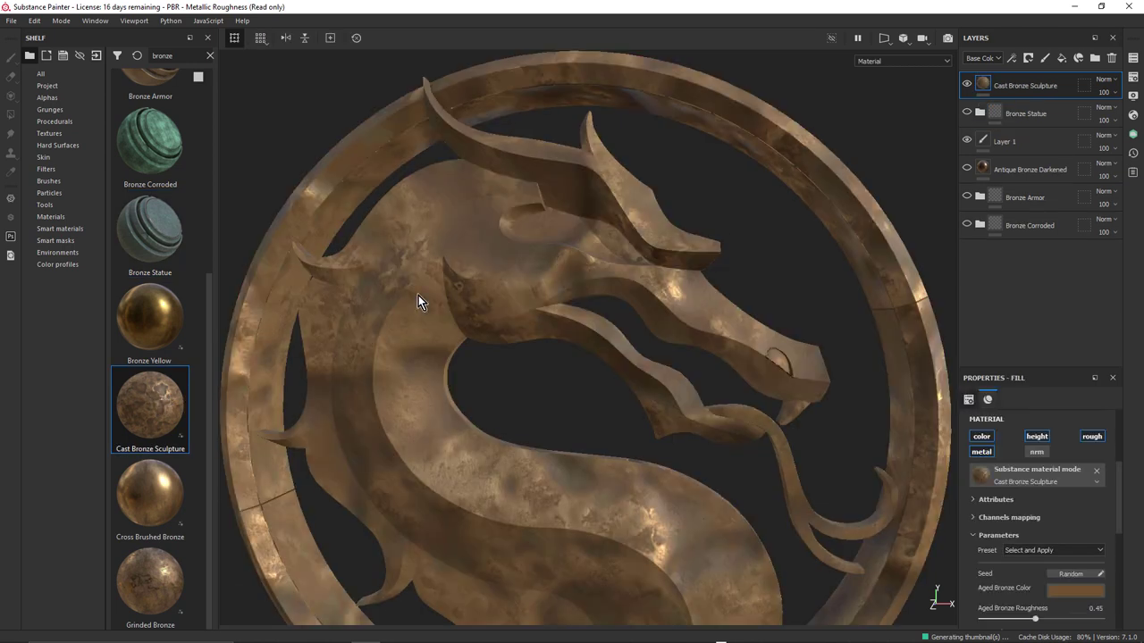
left_click(183, 55)
type("steel")
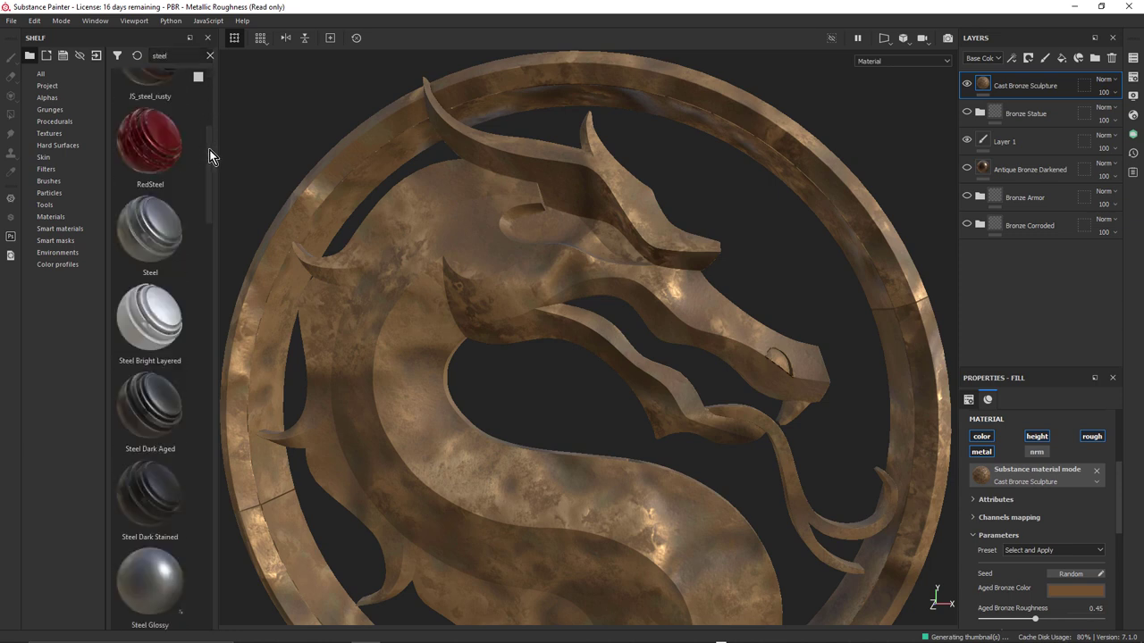
Hide Cast Bronze Sculpture, add Steel Medieval Stylized, inspect it, then hide it.
scroll(210, 145, "up", 3)
mouse_move(212, 121)
left_mouse_down()
mouse_move(212, 99)
mouse_move(229, 304)
left_mouse_up()
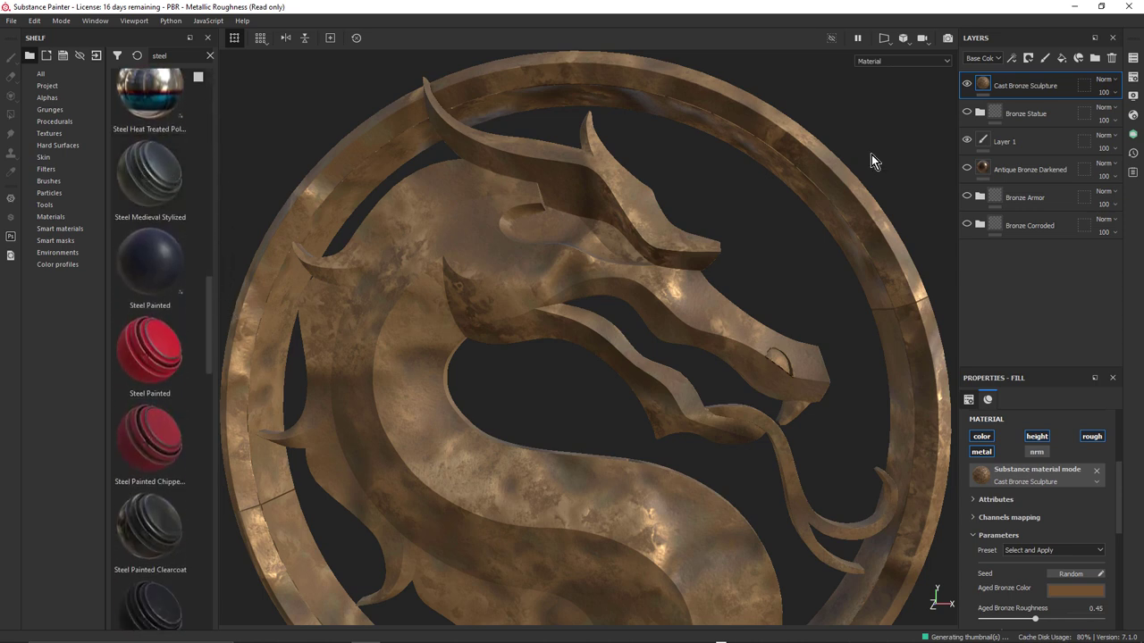
left_click(966, 84)
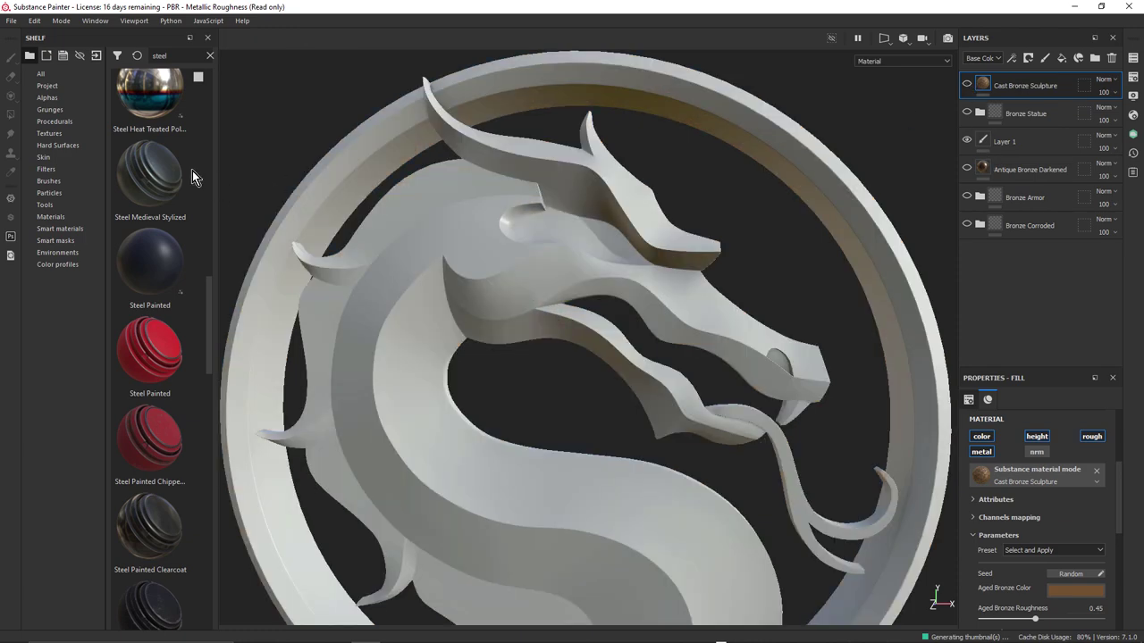
left_click_drag(145, 165, 1032, 257)
left_click_drag(856, 253, 576, 226, "alt")
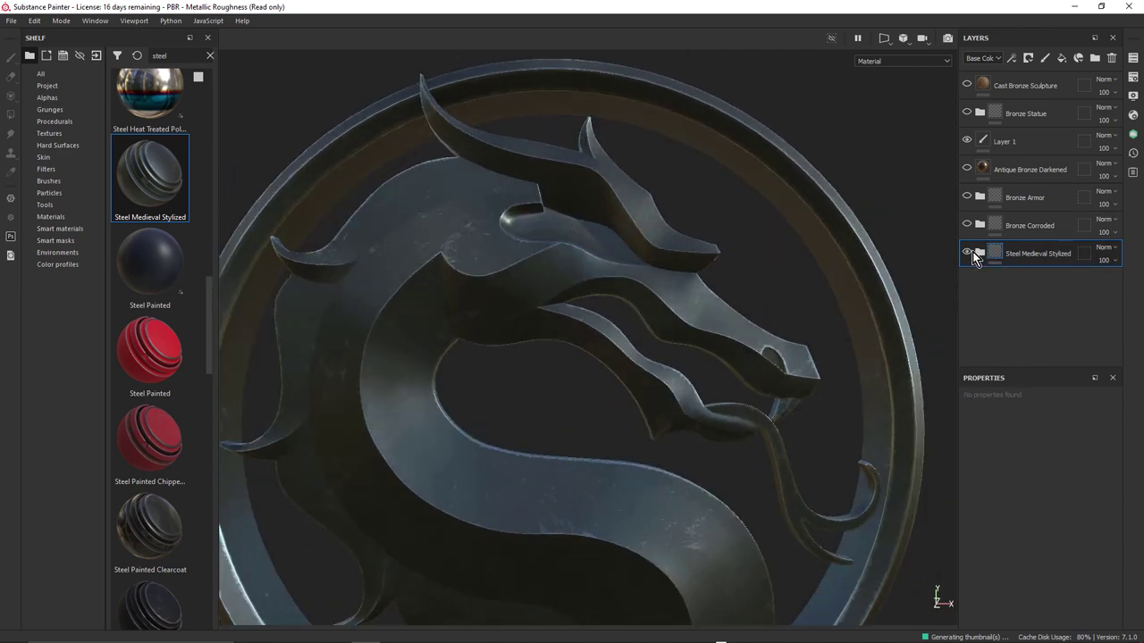
left_click(966, 251)
Add Steel Ruined as a new layer and frame the whole dragon emblem.
left_click_drag(214, 300, 217, 466)
left_click_drag(148, 256, 996, 296)
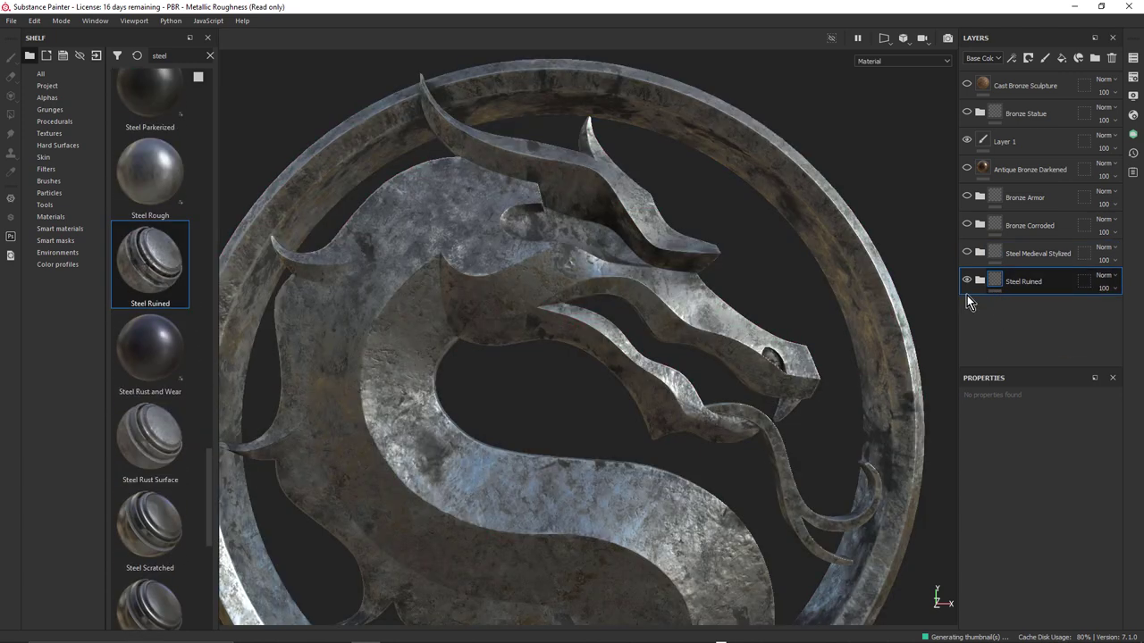
key("f")
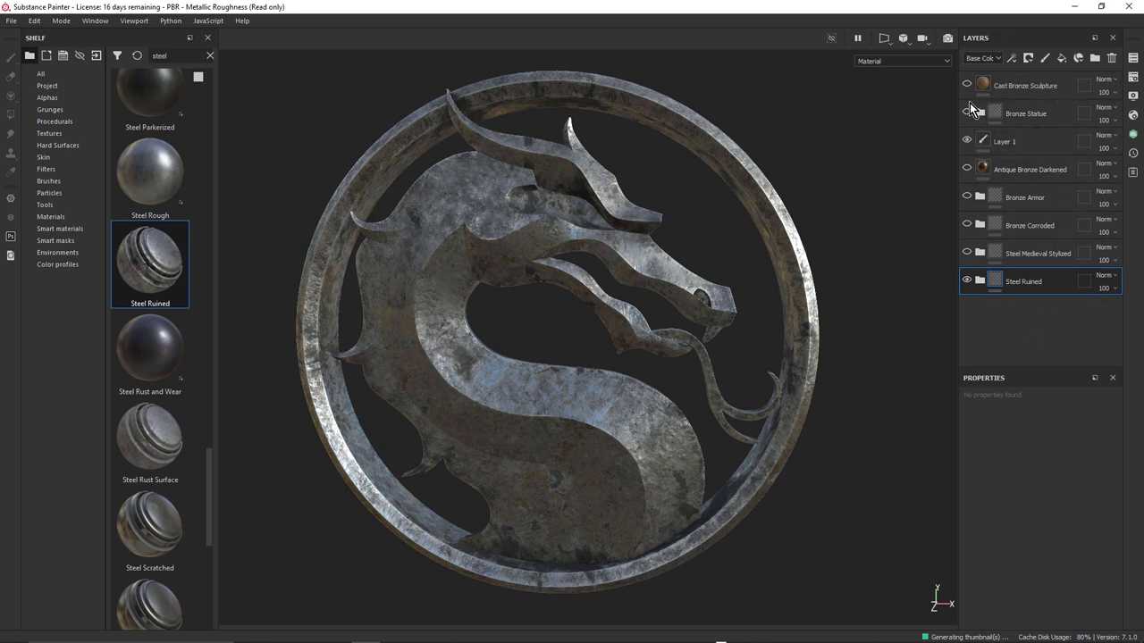
Hide Steel Ruined, show Antique Bronze Darkened again and move it to the stack bottom.
left_click(969, 279)
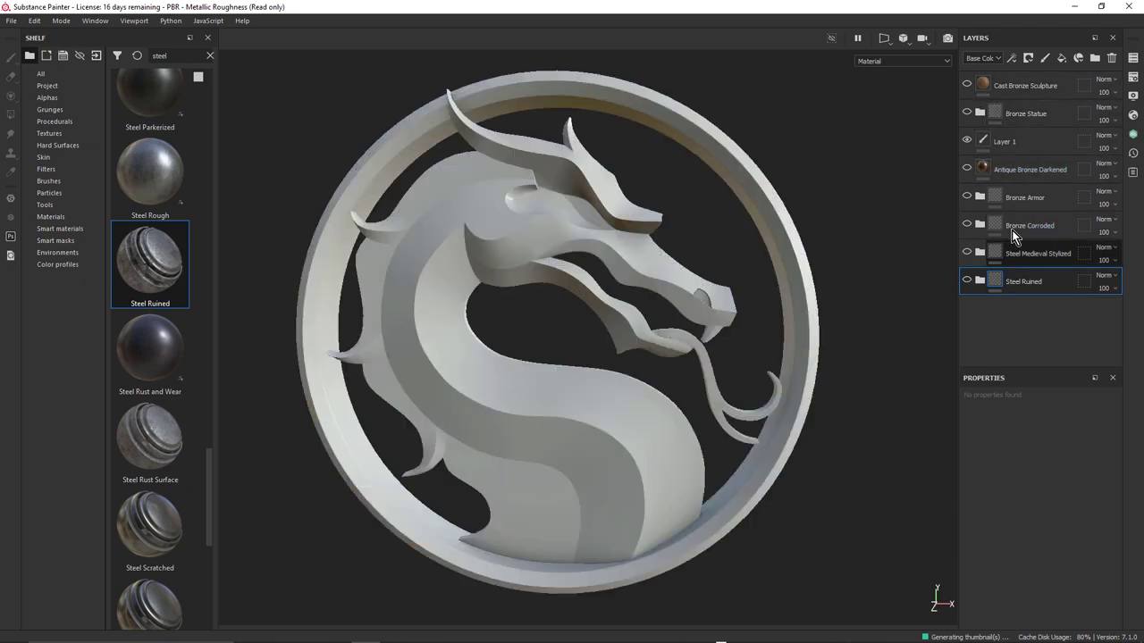
left_click(966, 169)
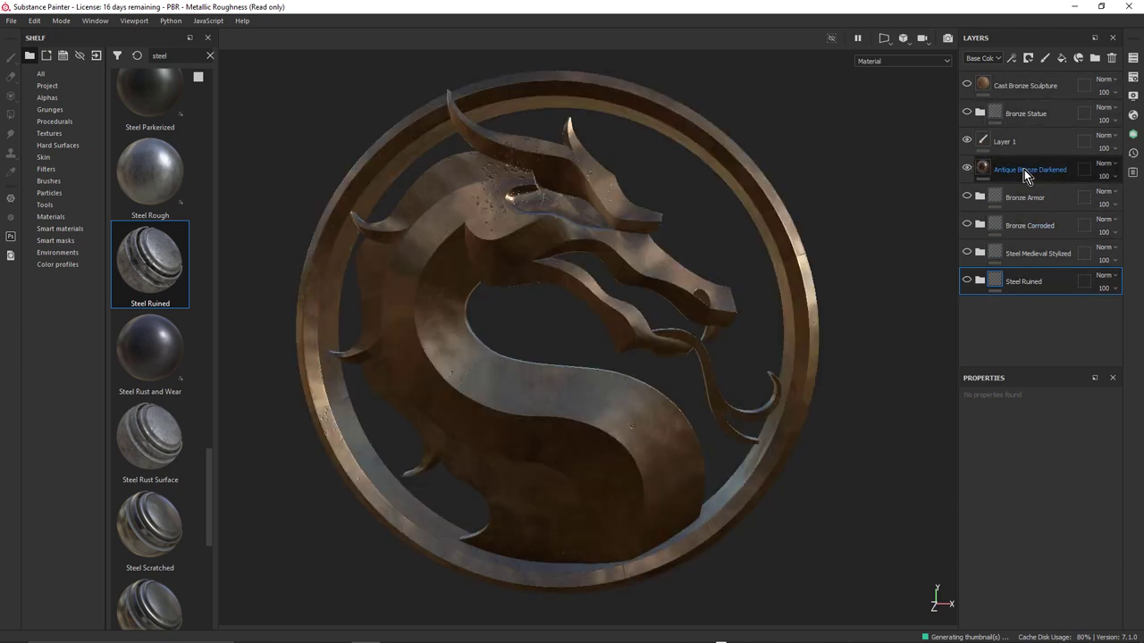
left_click_drag(1024, 169, 1032, 312)
scroll(575, 208, "up", 3)
left_click_drag(570, 207, 543, 182, "alt")
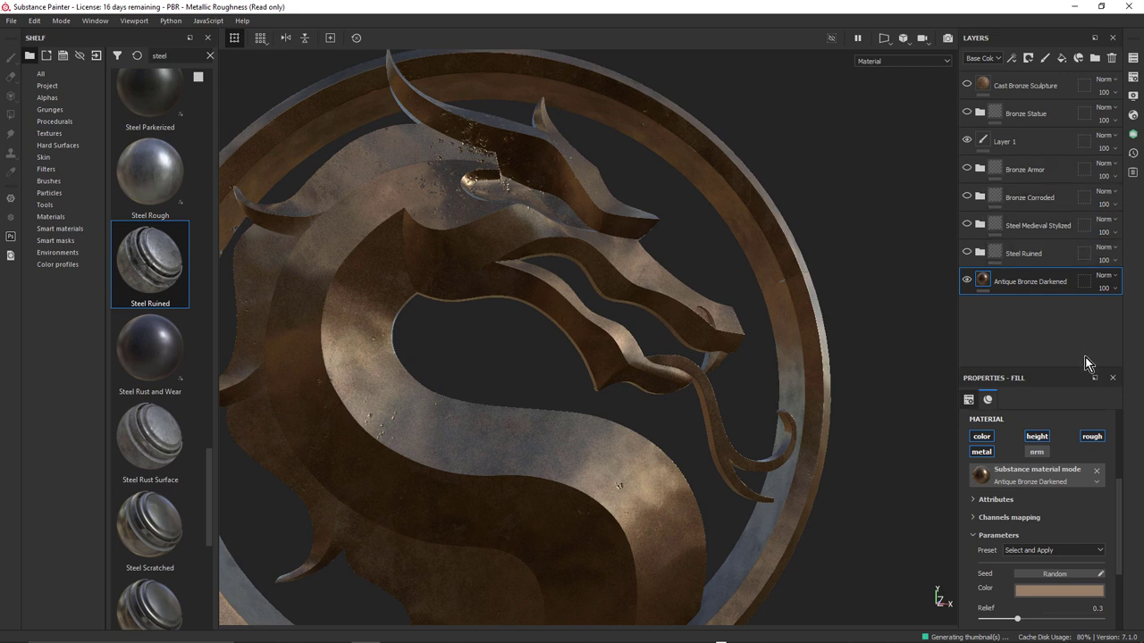
Tune Antique Bronze Darkened: Asperity 0, Dirt 0.93, Roughness 0.43.
left_click_drag(1116, 492, 1124, 547)
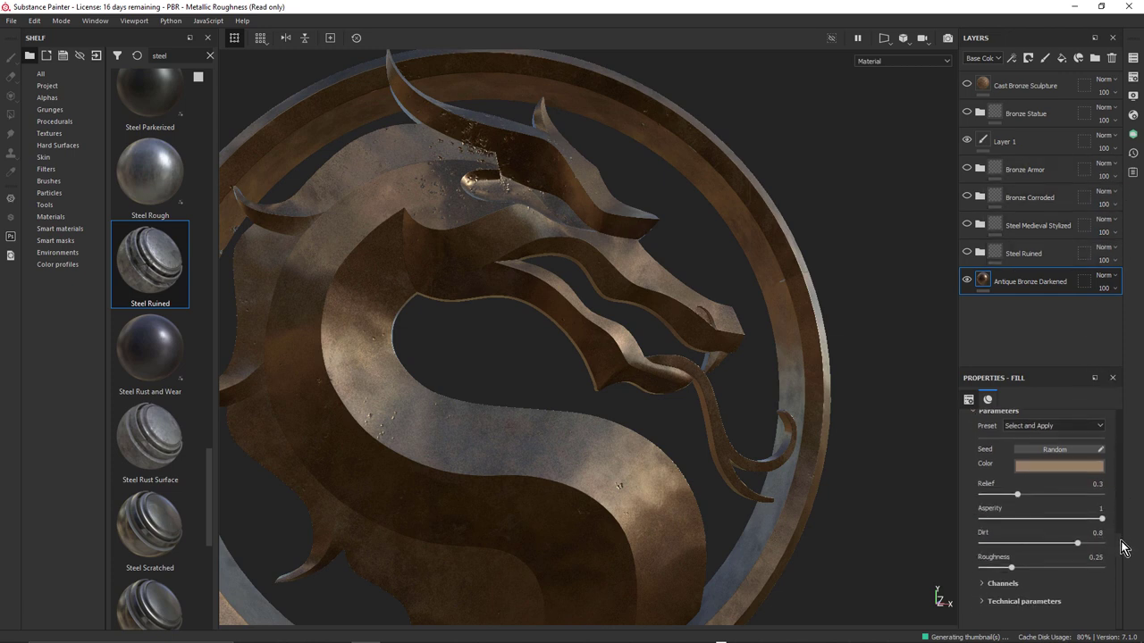
left_click(1081, 427)
left_click(964, 435)
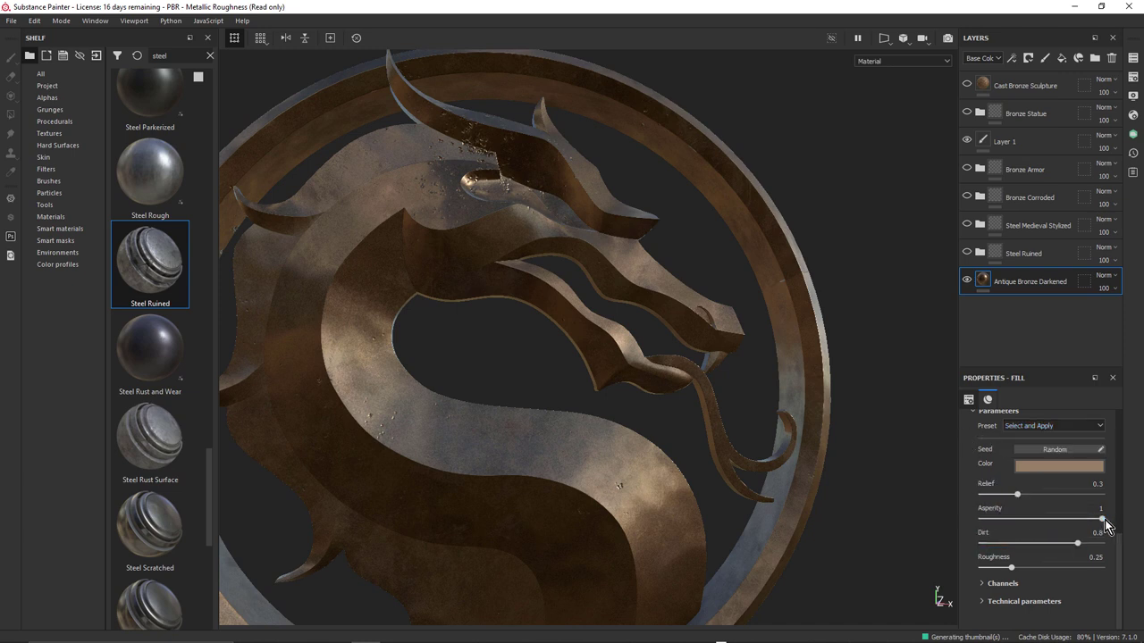
left_click_drag(1103, 520, 973, 541)
left_click_drag(795, 232, 927, 436, "alt")
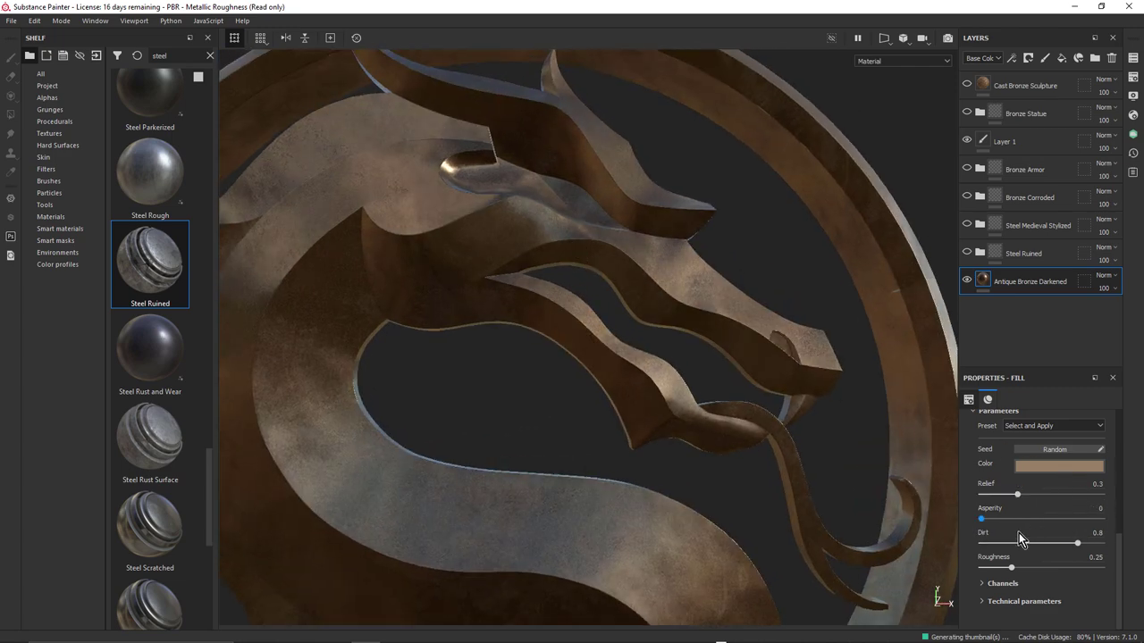
left_click_drag(1076, 543, 991, 540)
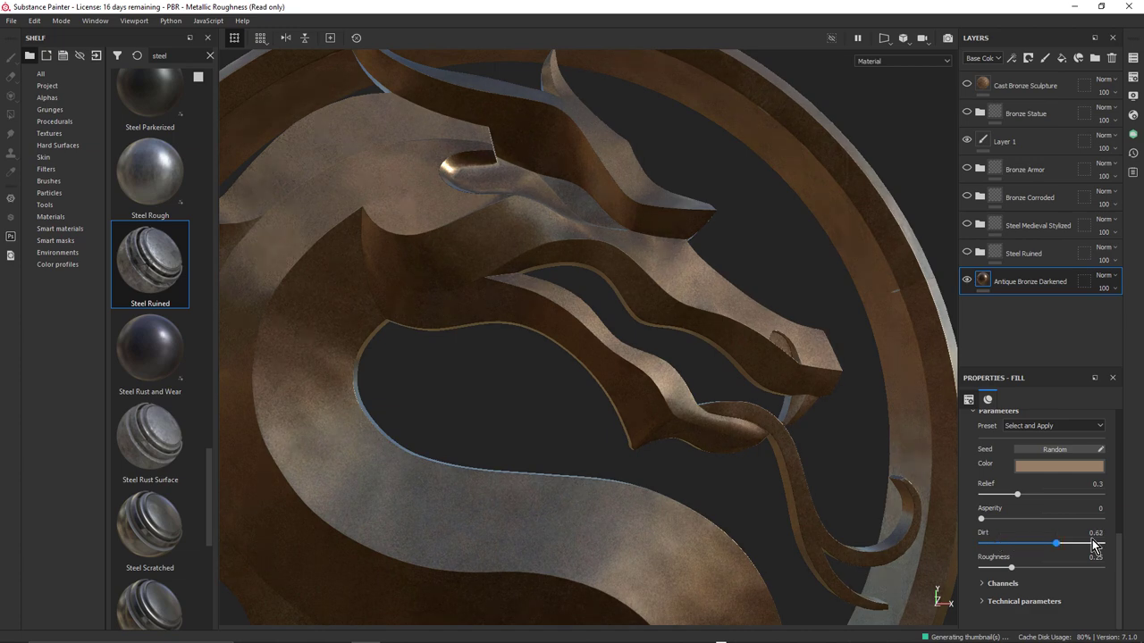
left_click_drag(1097, 547, 1063, 551)
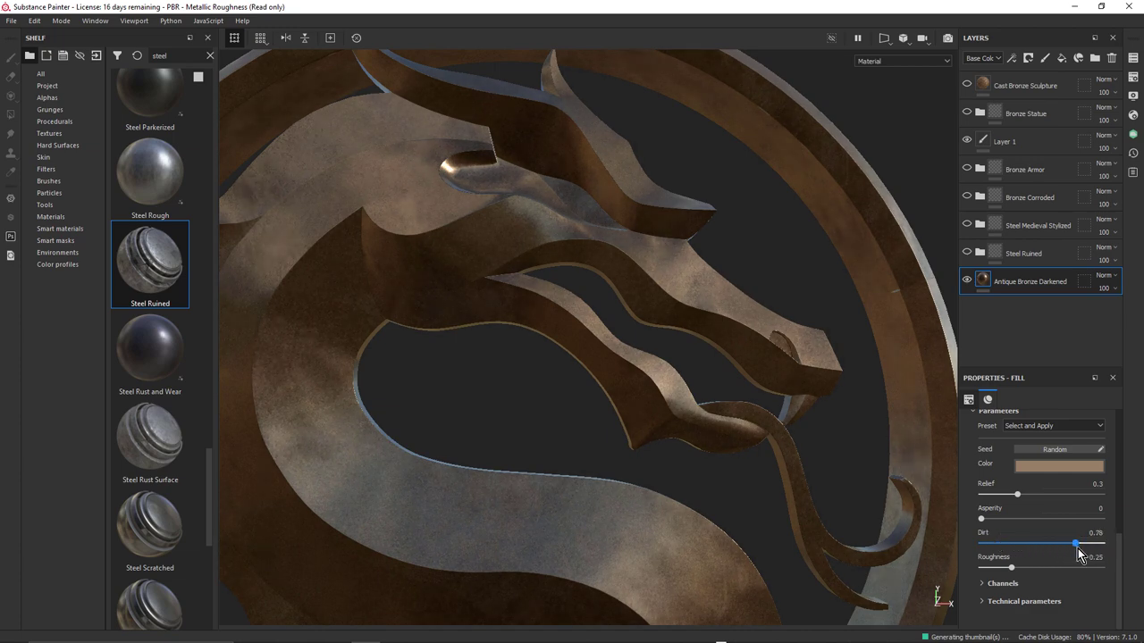
right_click_drag(579, 291, 434, 260, "alt")
left_click_drag(434, 260, 613, 259, "alt")
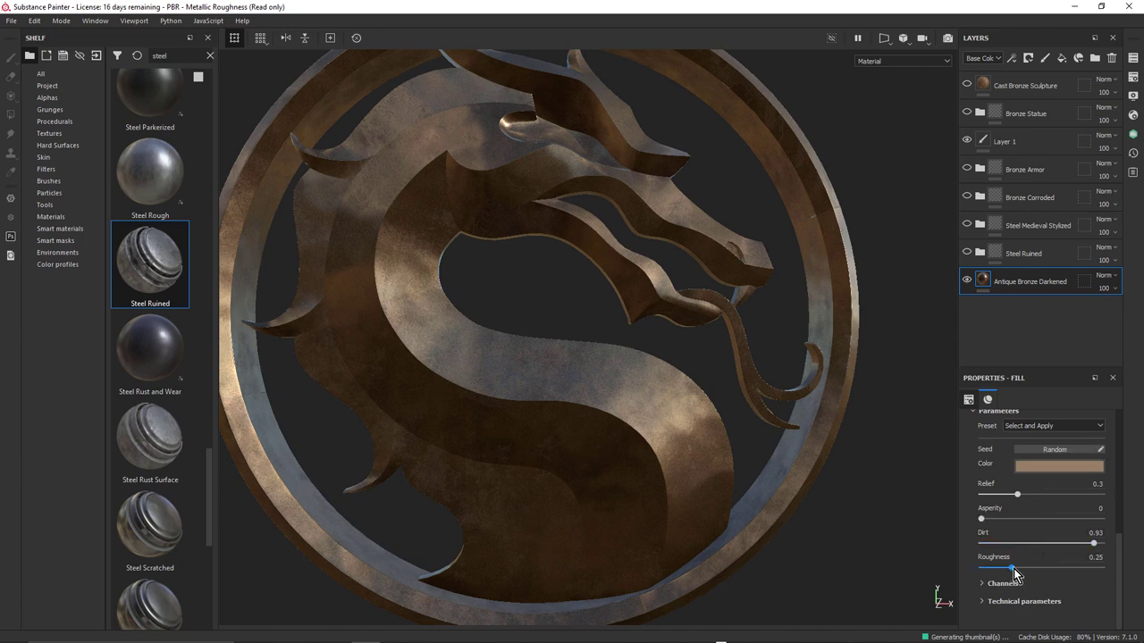
left_click_drag(1035, 570, 1033, 568)
left_click_drag(672, 371, 654, 349, "alt")
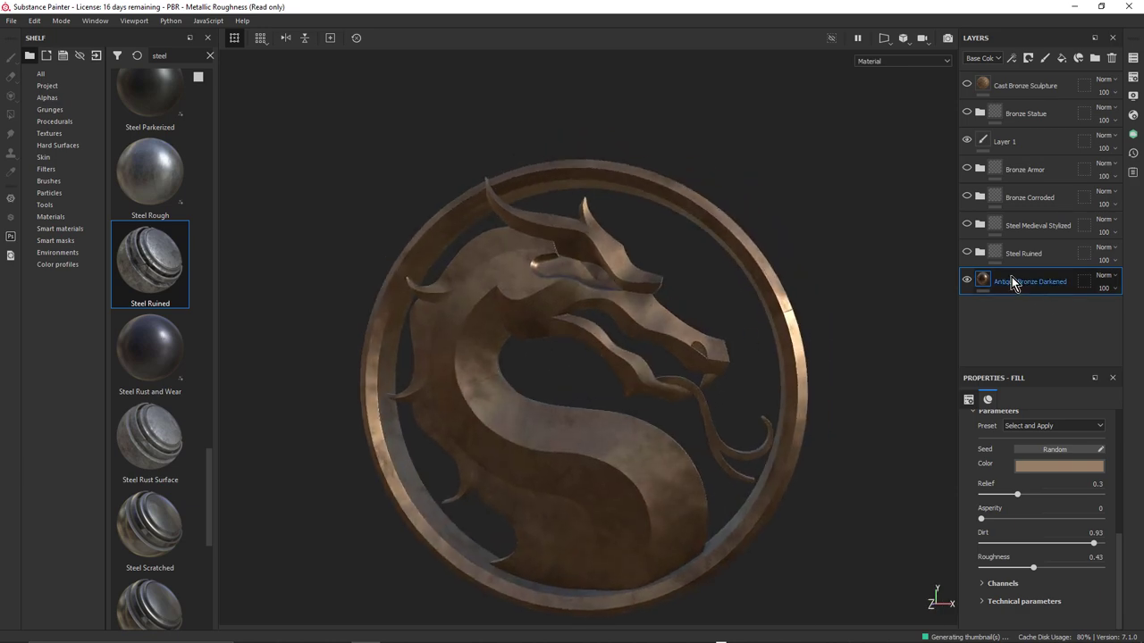
Preview the Steel Ruined material on the dragon, keep its blending at Normal, and expand it.
left_click(967, 255)
scroll(689, 297, "up", 5)
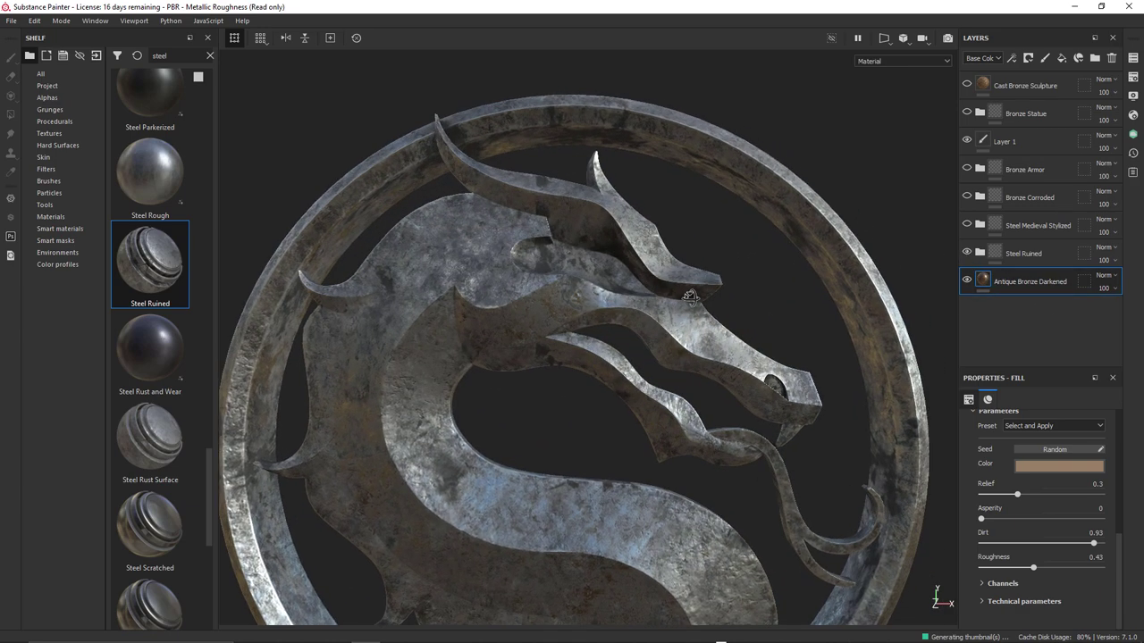
left_click_drag(689, 298, 678, 305, "alt")
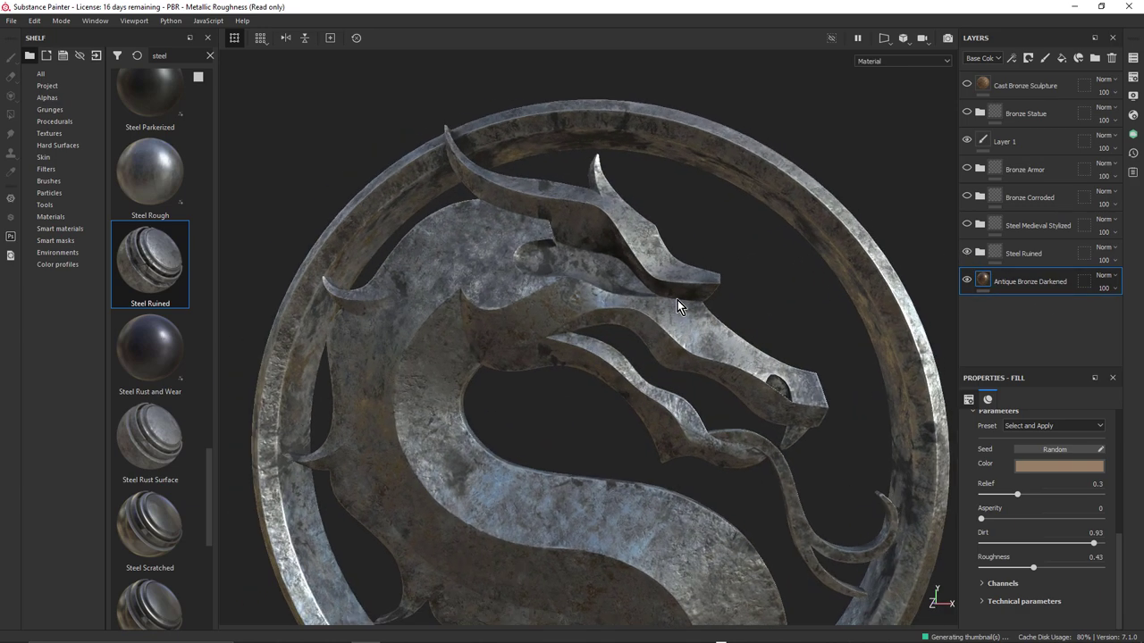
left_click(967, 252)
left_click(1106, 247)
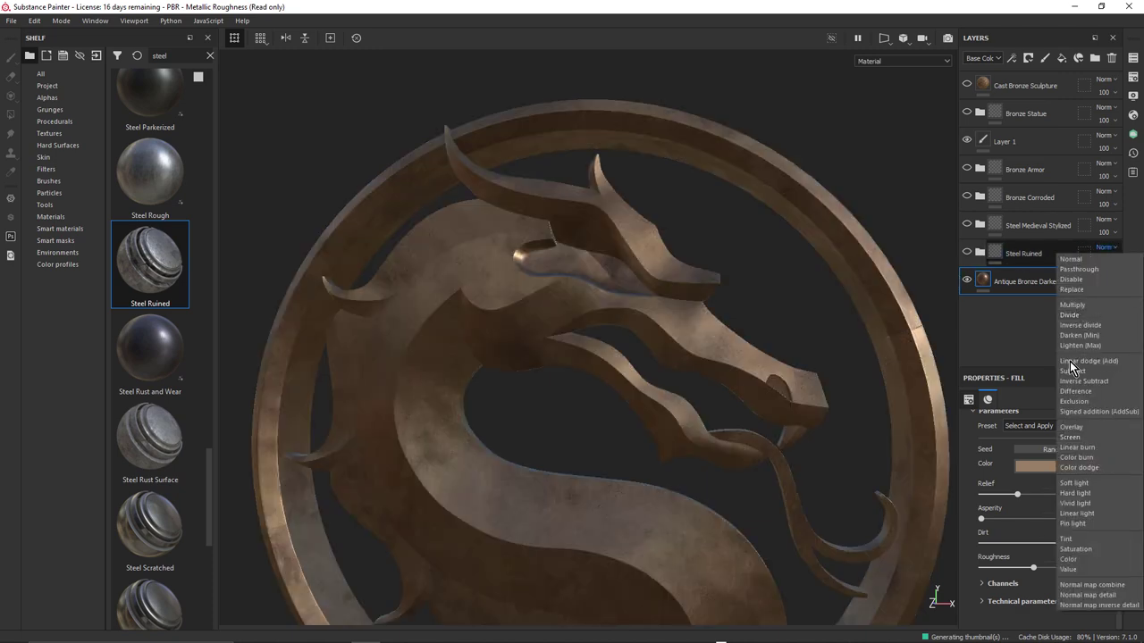
left_click(999, 306)
left_click(977, 252)
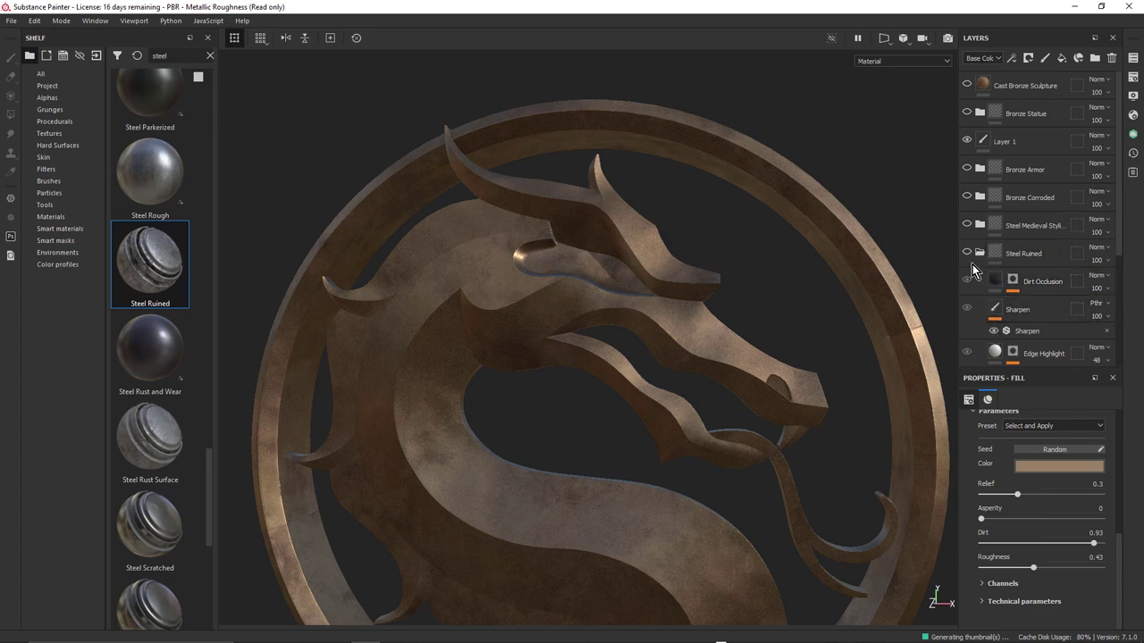
Hide Steel Ruined's Edge Highlight, Base and Edge Damage layers, leaving only Dirt over the bronze.
left_click(967, 252)
scroll(679, 294, "up", 3)
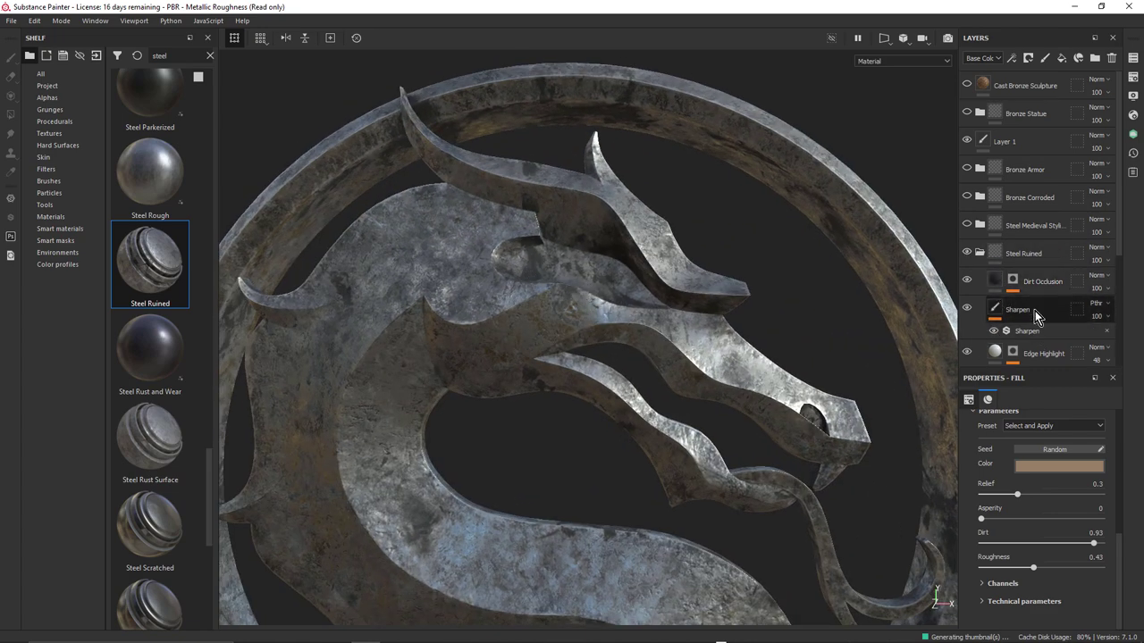
scroll(1045, 242, "down", 5)
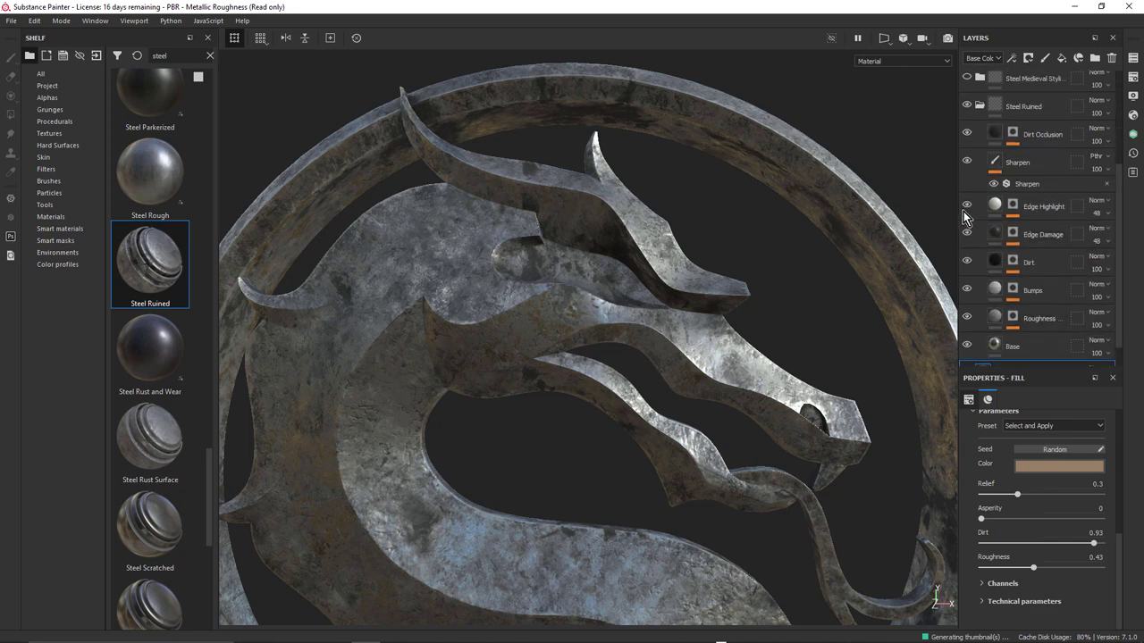
left_click(965, 206)
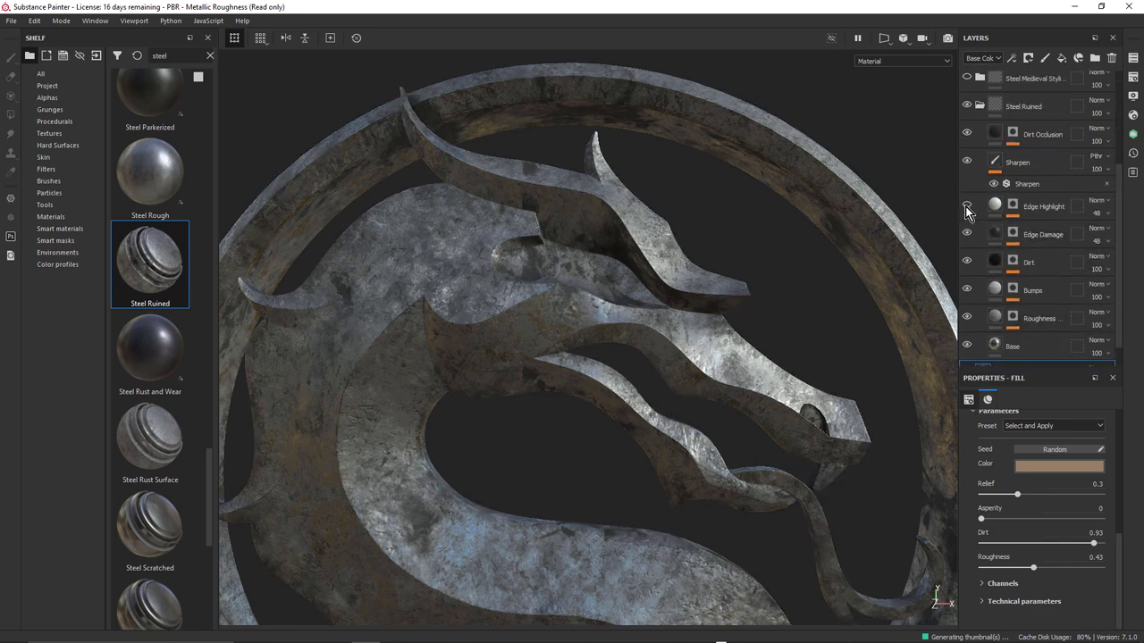
left_click(967, 346)
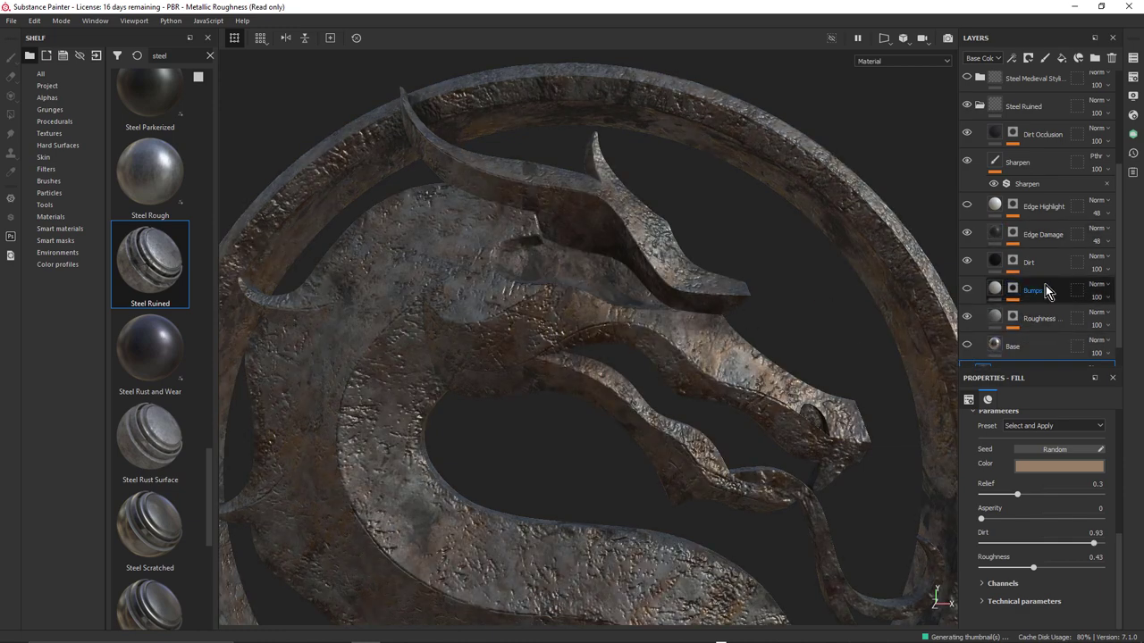
left_click(968, 233)
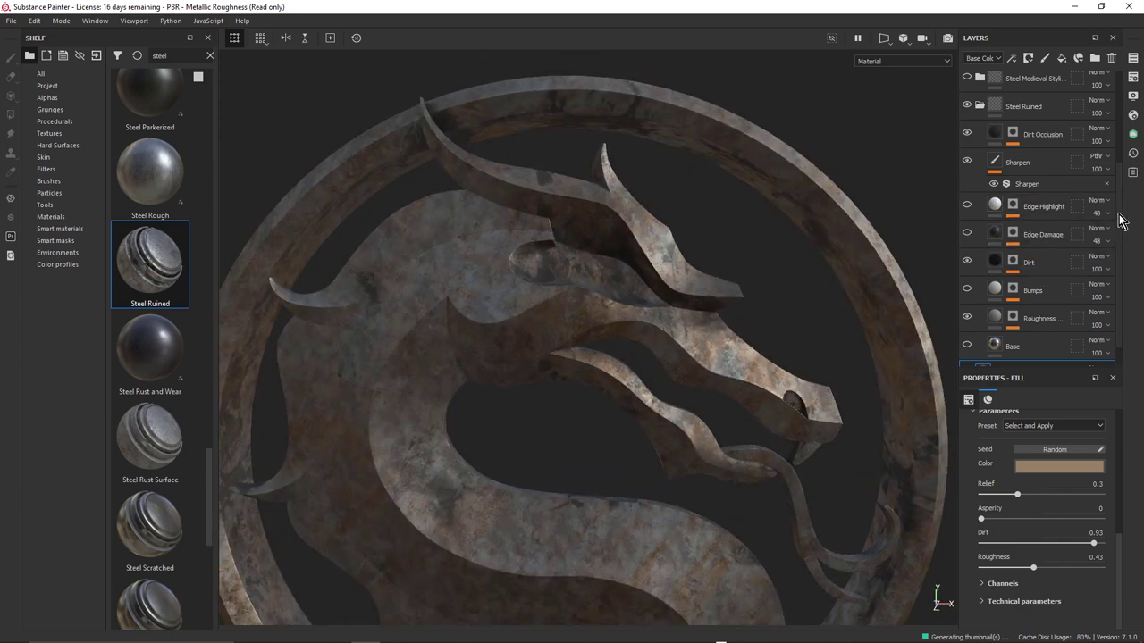
Move the Dirt layer above Antique Bronze Darkened and delete the Steel Ruined folder.
scroll(1123, 223, "down", 2)
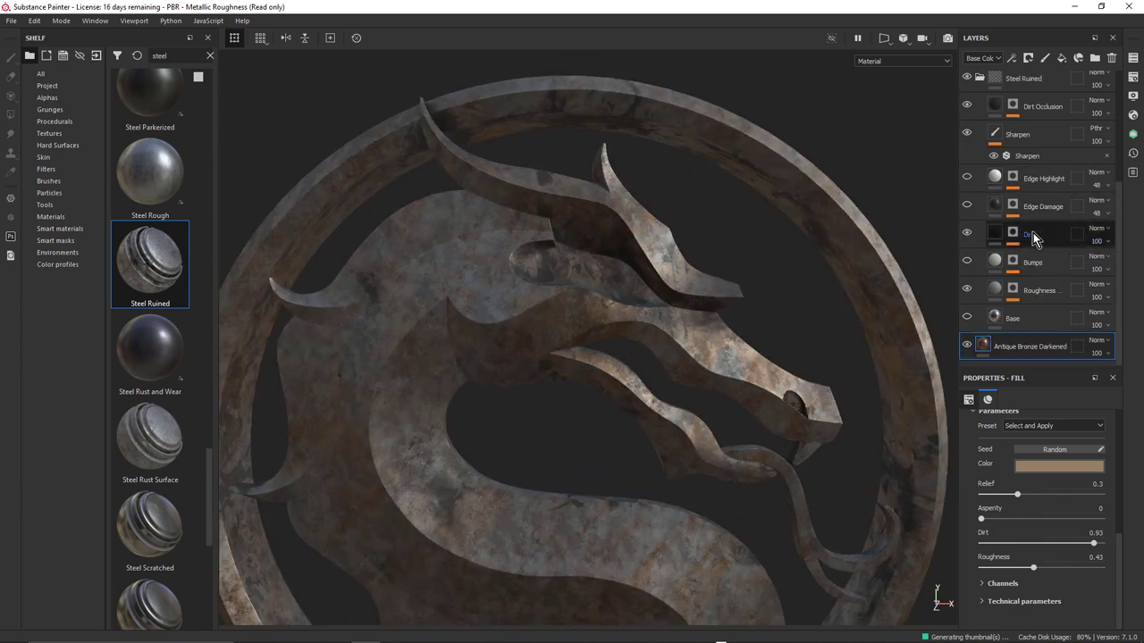
left_click_drag(1035, 232, 1022, 331)
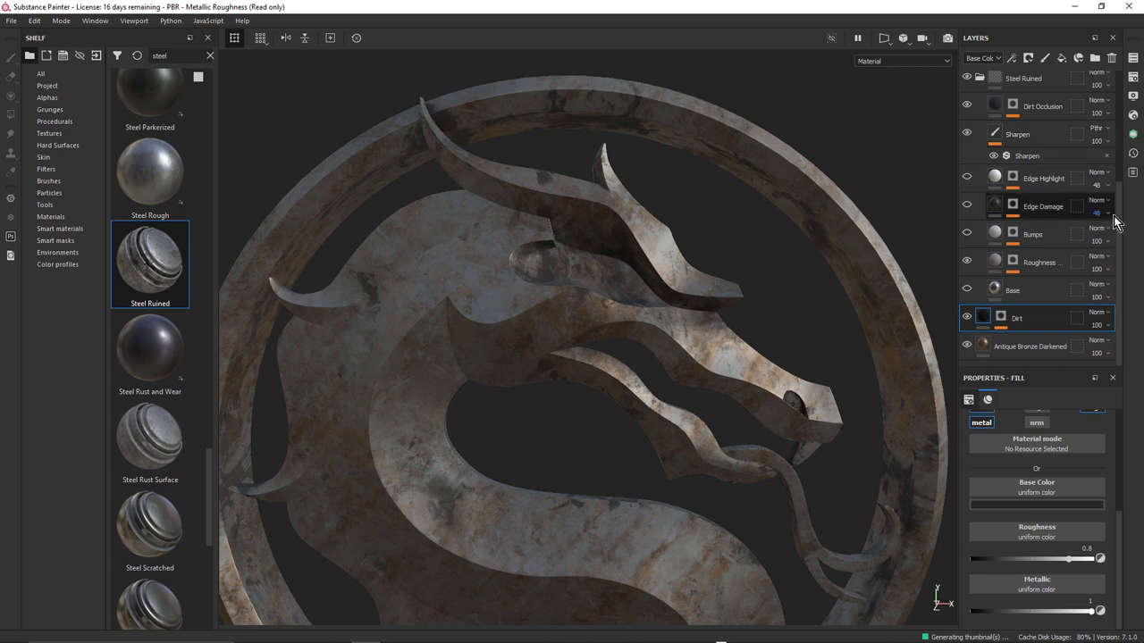
scroll(1045, 197, "up", 4)
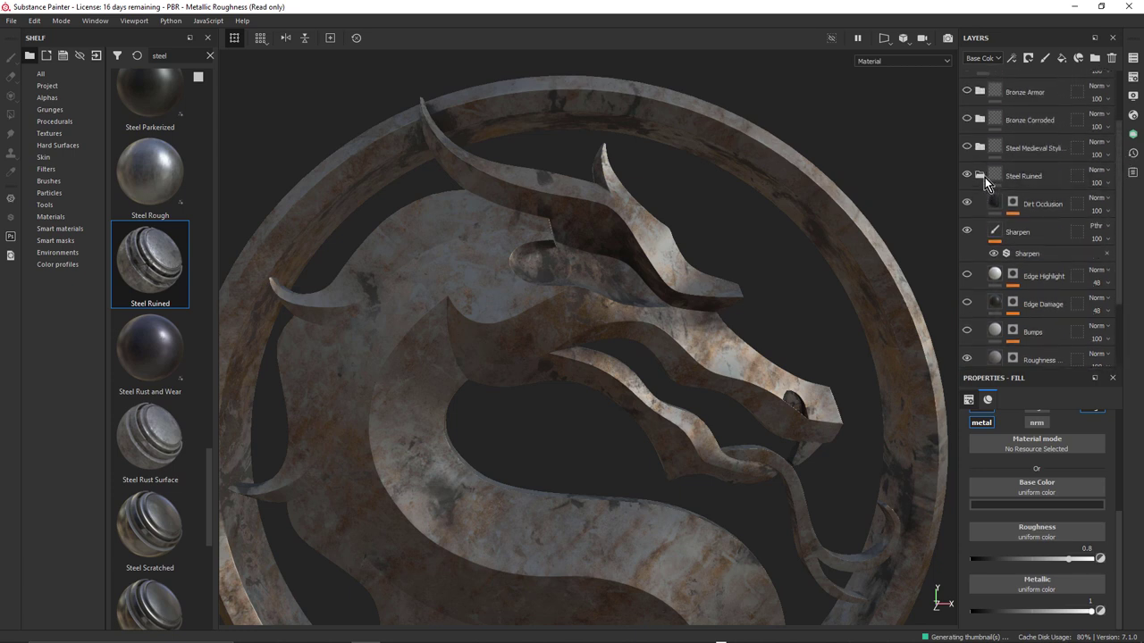
left_click(979, 175)
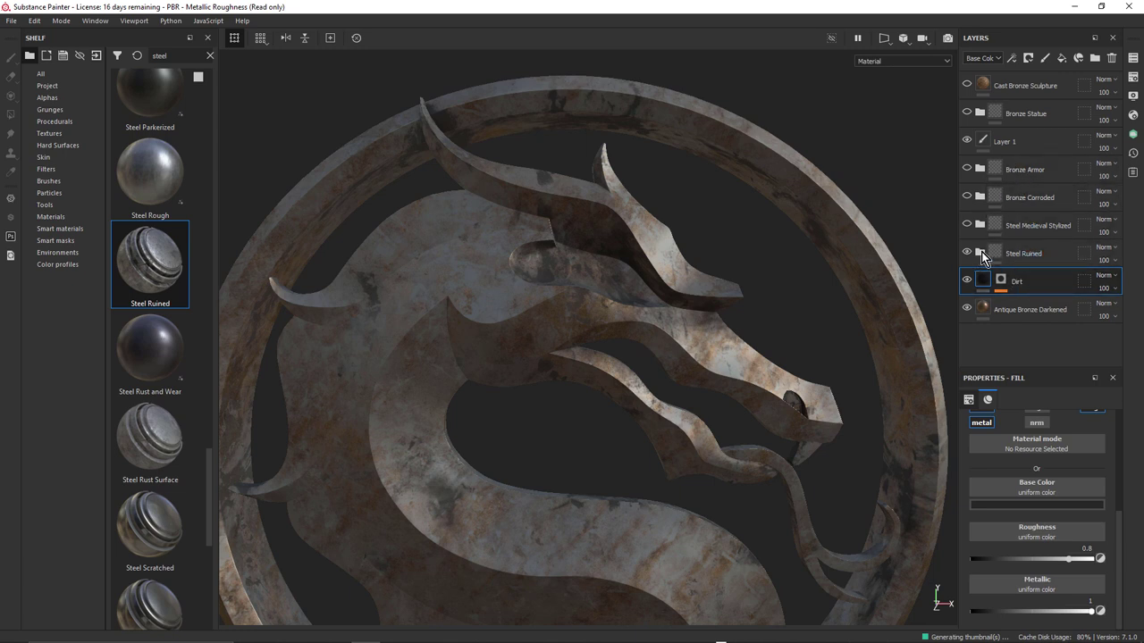
left_click(1041, 257)
left_click(1112, 58)
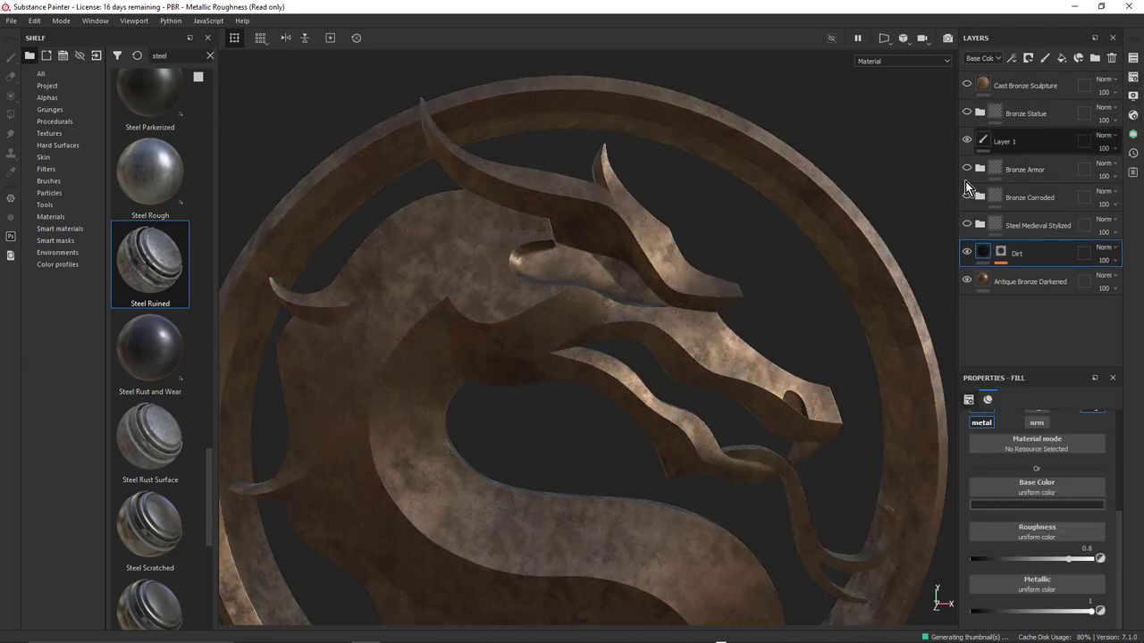
left_click_drag(693, 293, 559, 301, "alt")
right_click_drag(560, 301, 544, 360, "alt")
Zoom out and tilt the emblem, then zoom in close on the dragon head from the side.
left_click_drag(544, 360, 546, 277, "alt")
middle_click_drag(546, 276, 570, 234, "alt")
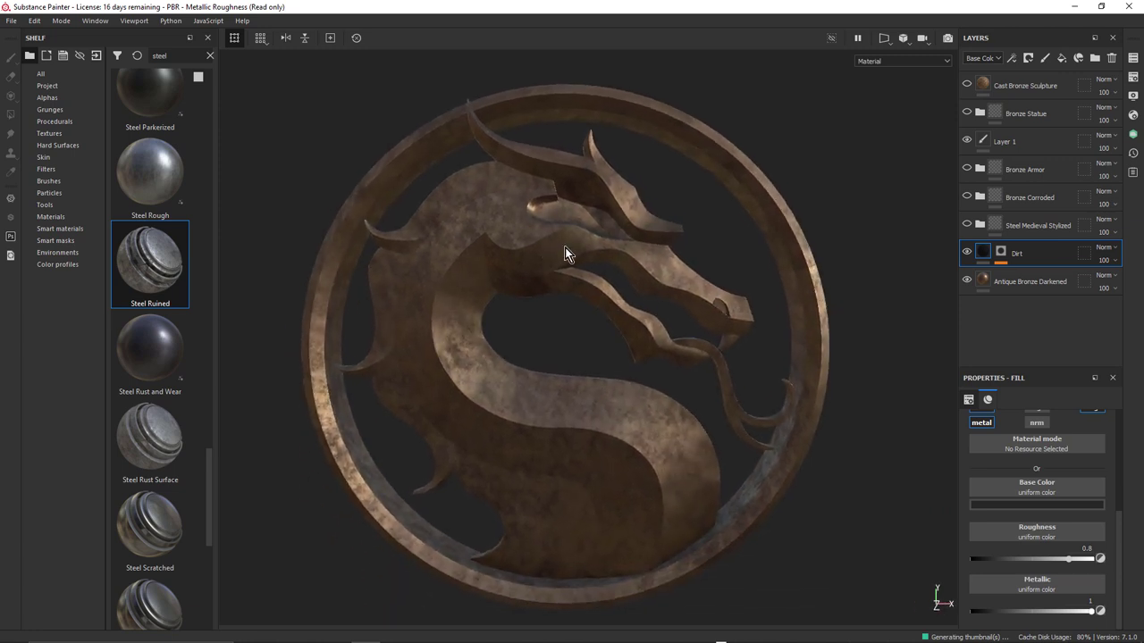
right_click_drag(824, 264, 809, 283, "alt")
left_click_drag(808, 283, 781, 301, "alt")
right_click_drag(781, 301, 794, 286, "alt")
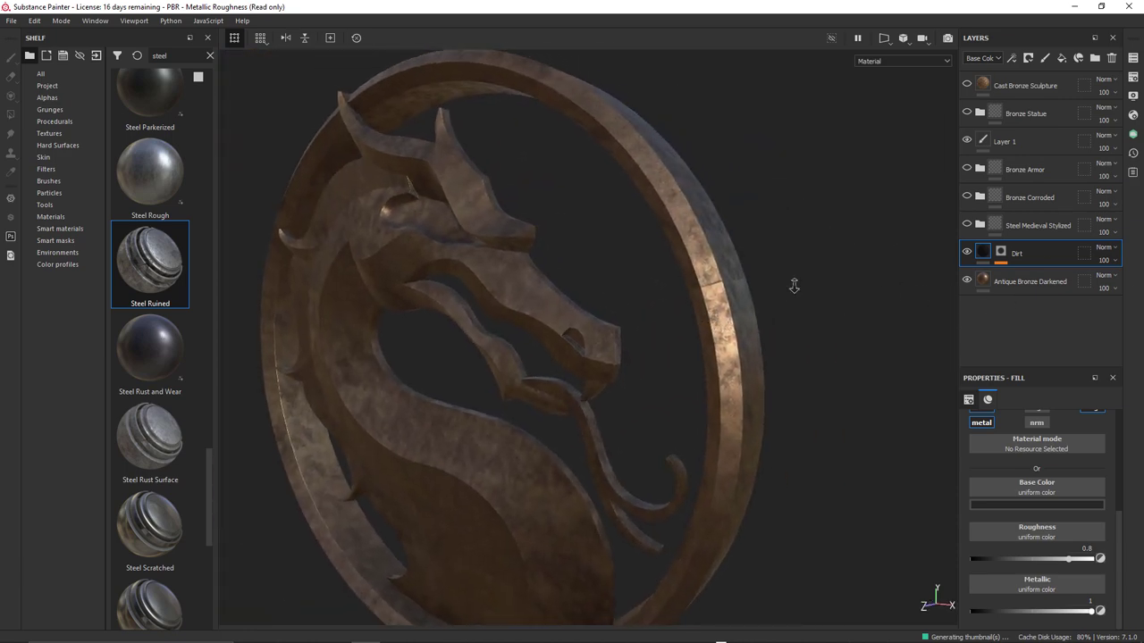
Orbit around the ring back to a frontal view, then orbit and pan the MortalKombat_02 emblem.
left_click_drag(794, 286, 615, 273, "alt")
middle_click_drag(616, 274, 672, 270, "alt")
right_click_drag(672, 271, 567, 265, "alt")
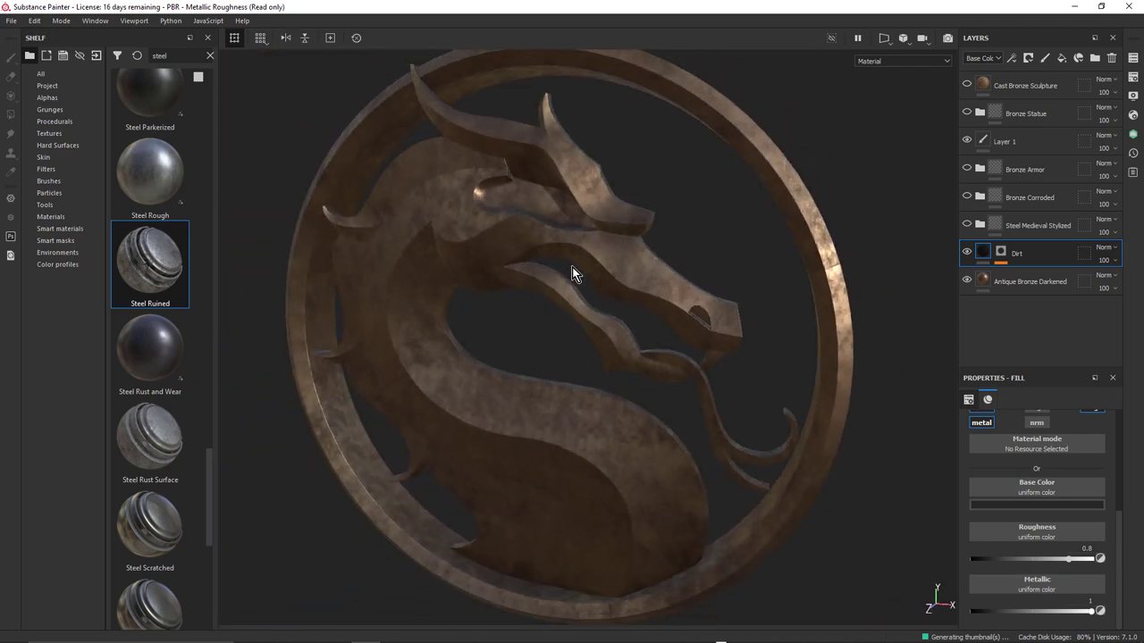
left_click_drag(566, 265, 658, 242, "alt")
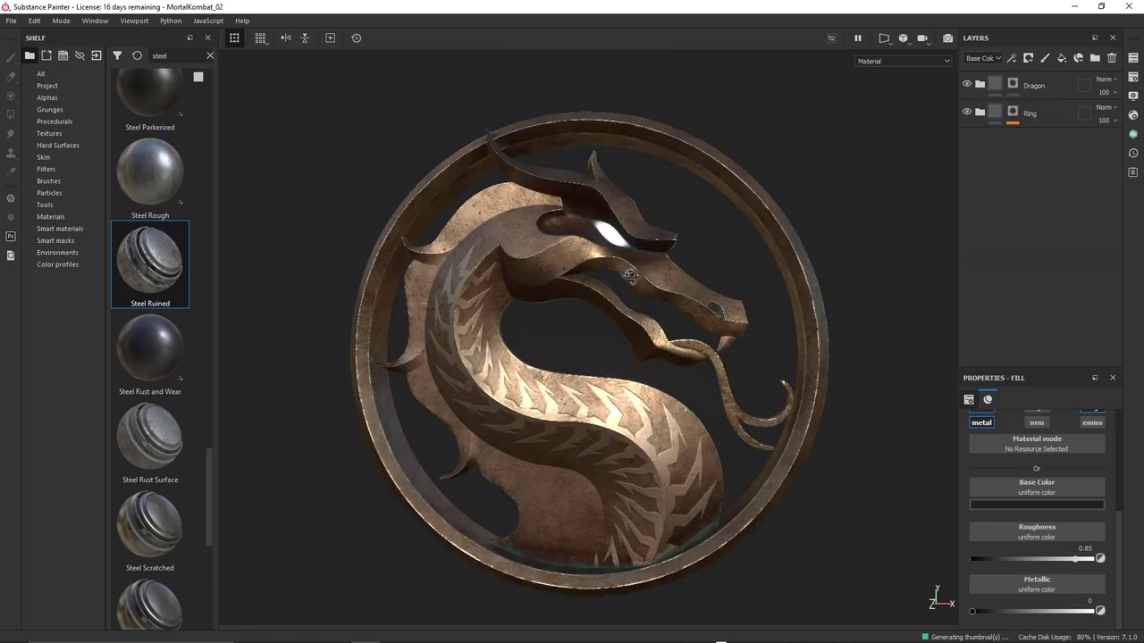
mouse_move(625, 268)
left_mouse_down("alt")
mouse_move(572, 295)
mouse_move(643, 268)
left_mouse_up("alt")
middle_click_drag(643, 268, 672, 262, "alt")
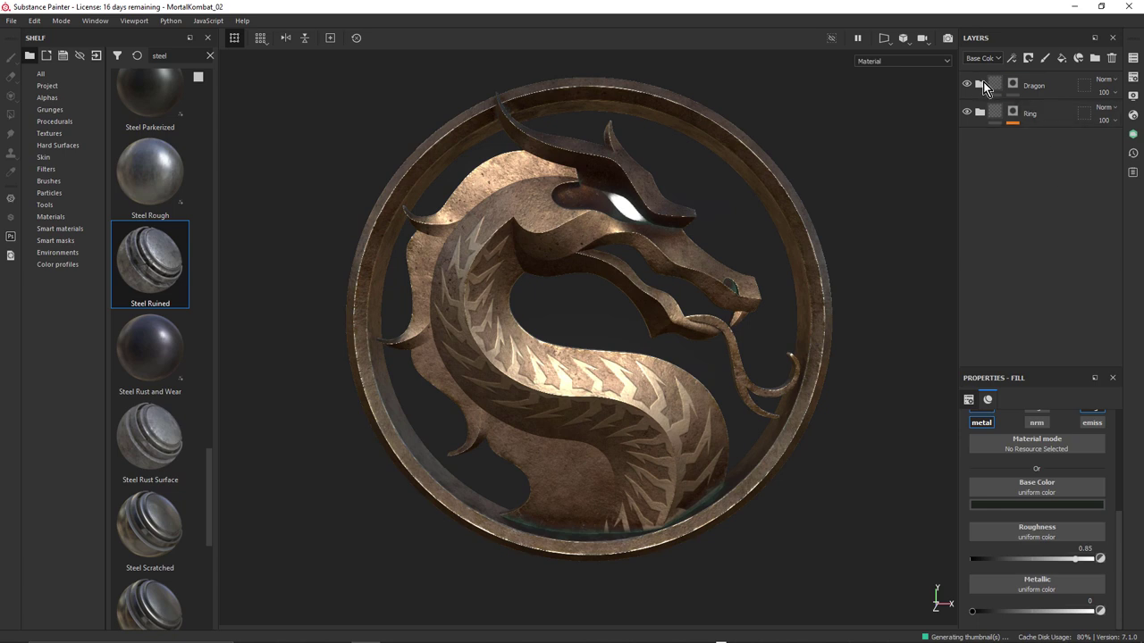
double_click(1030, 114)
left_click(1022, 158)
left_click_drag(780, 248, 702, 305, "alt")
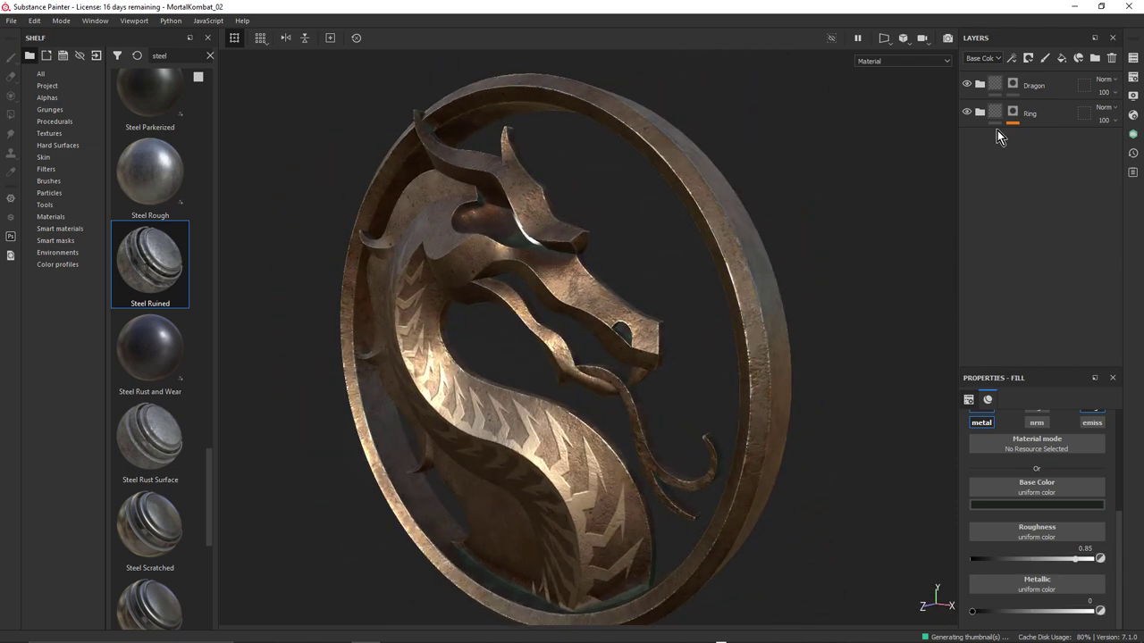
left_click(980, 85)
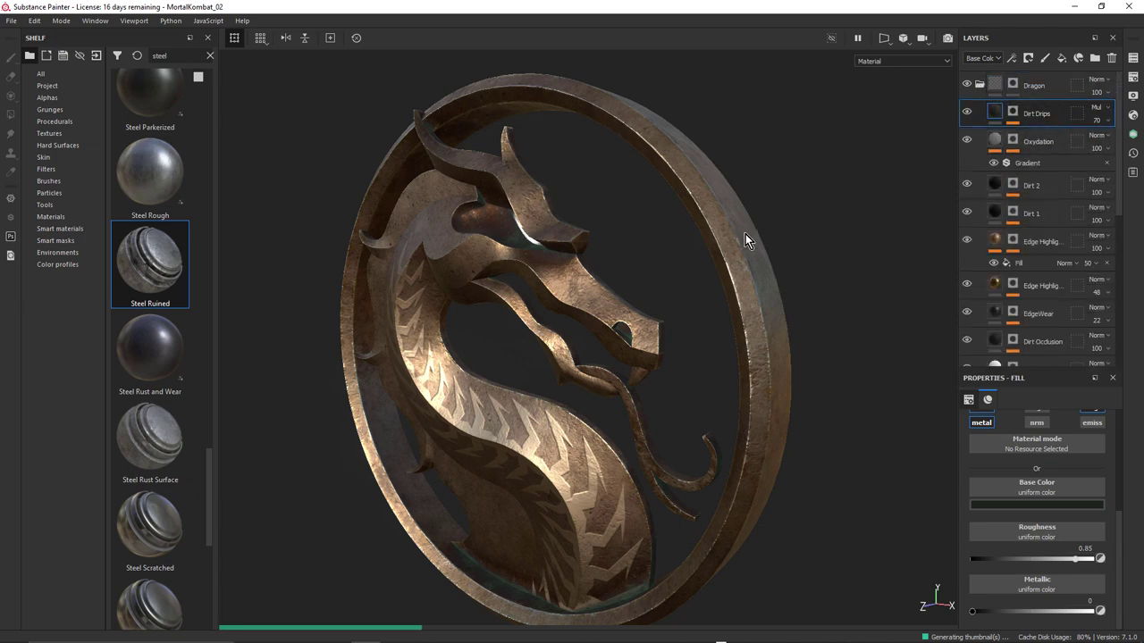
left_click_drag(744, 235, 955, 96, "alt")
left_click(978, 83)
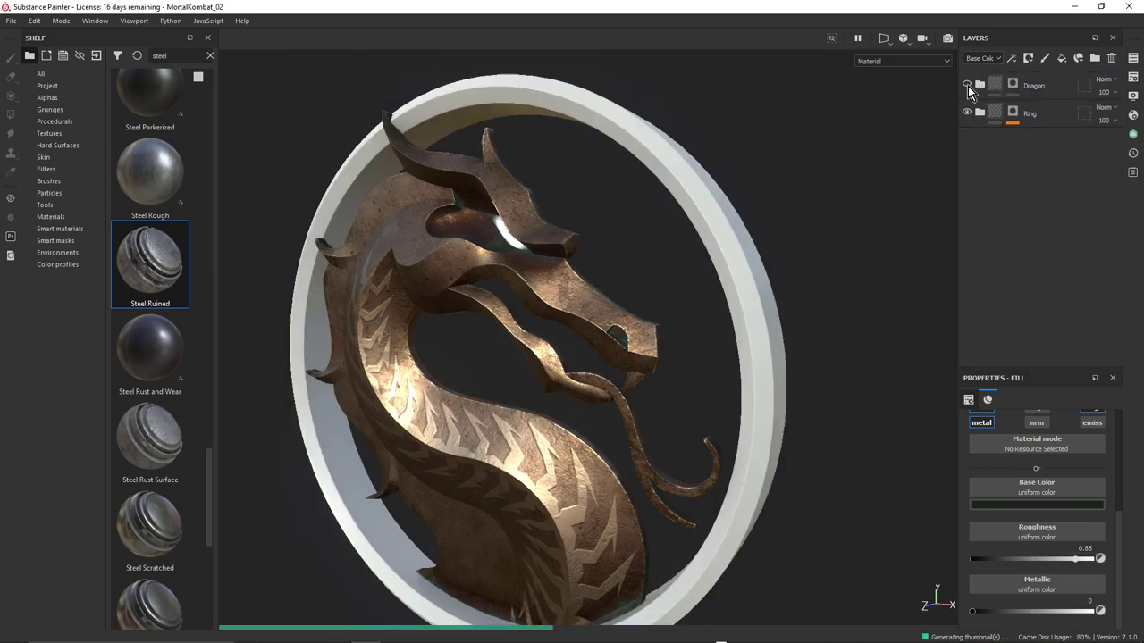
left_click(968, 85)
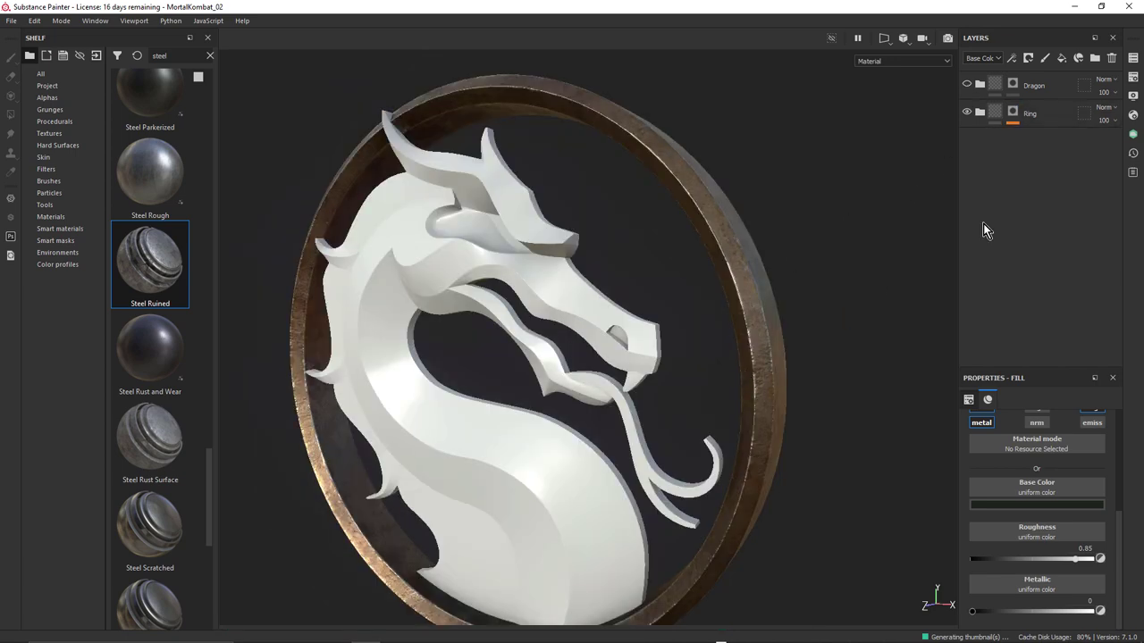
left_click_drag(781, 337, 831, 241, "alt")
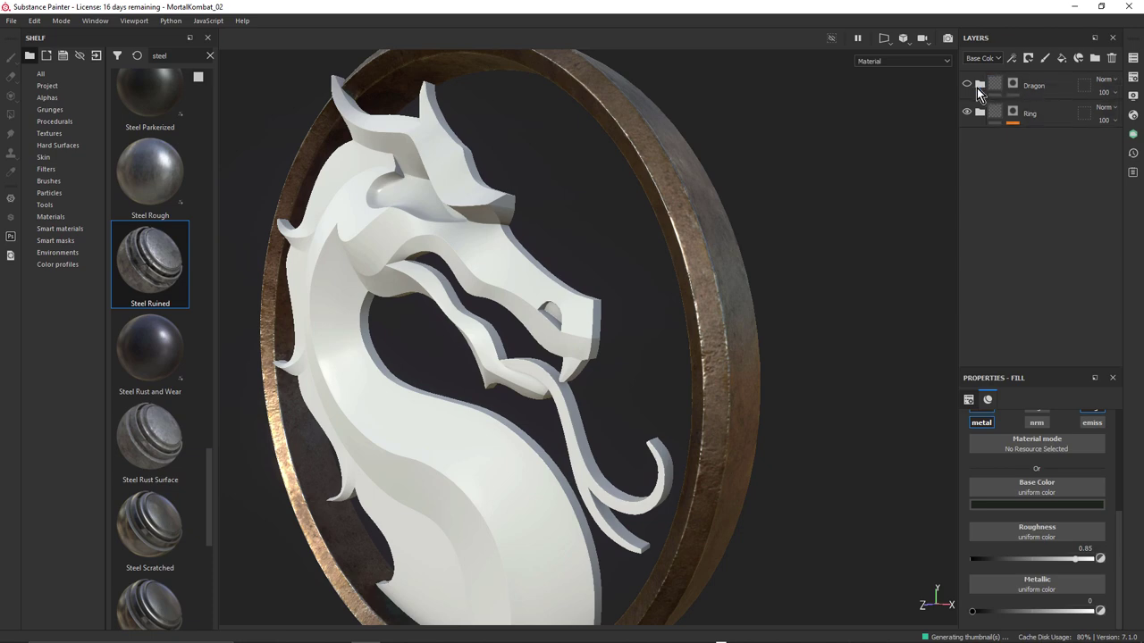
left_click(970, 89)
left_click(969, 111)
left_click_drag(664, 266, 572, 261, "alt")
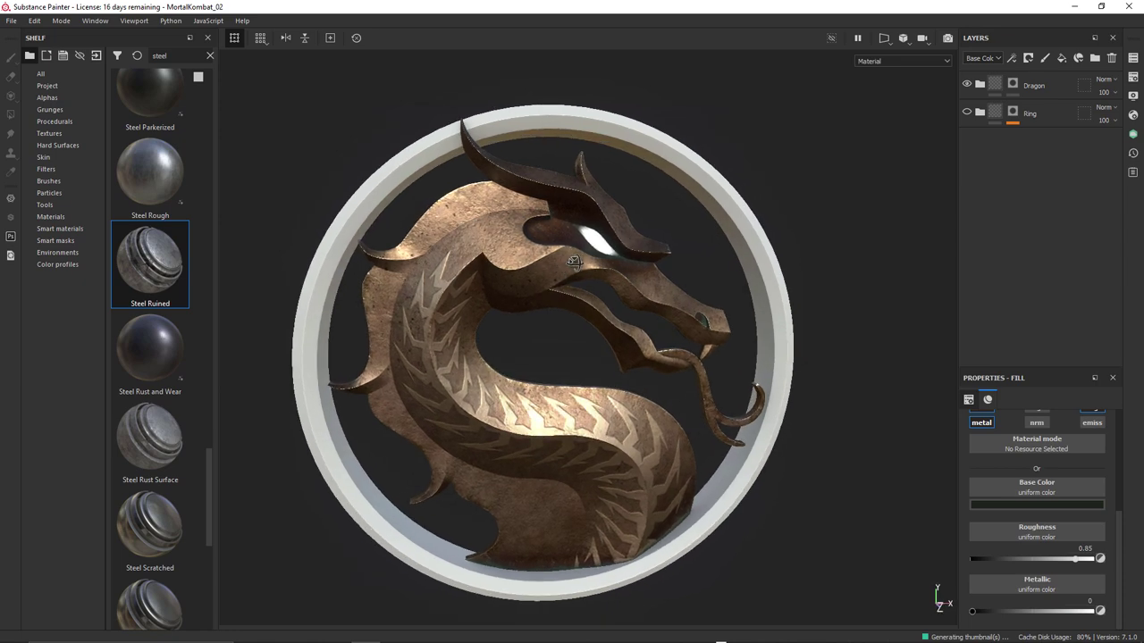
scroll(550, 267, "up", 3)
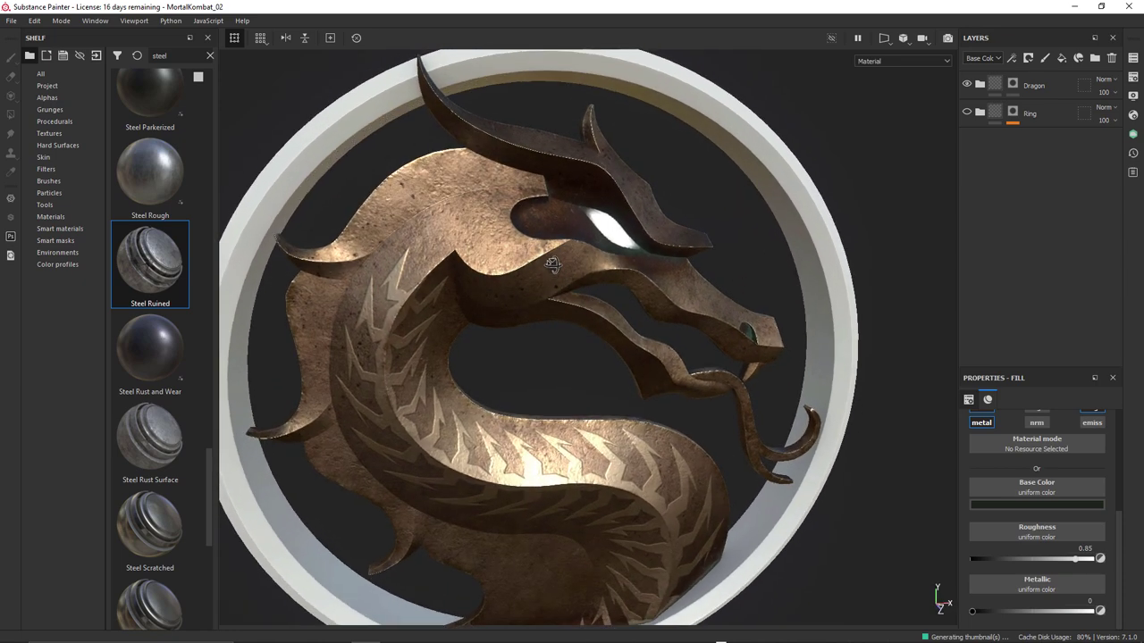
left_click_drag(613, 251, 613, 264, "alt")
scroll(614, 258, "down", 3)
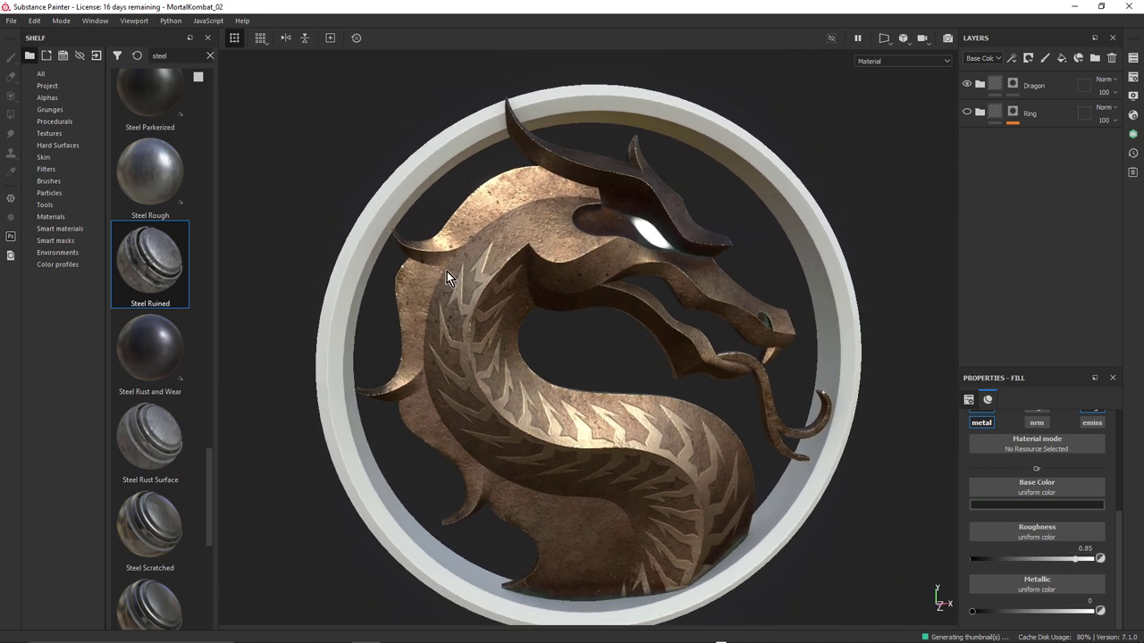
left_click_drag(515, 261, 555, 260, "alt")
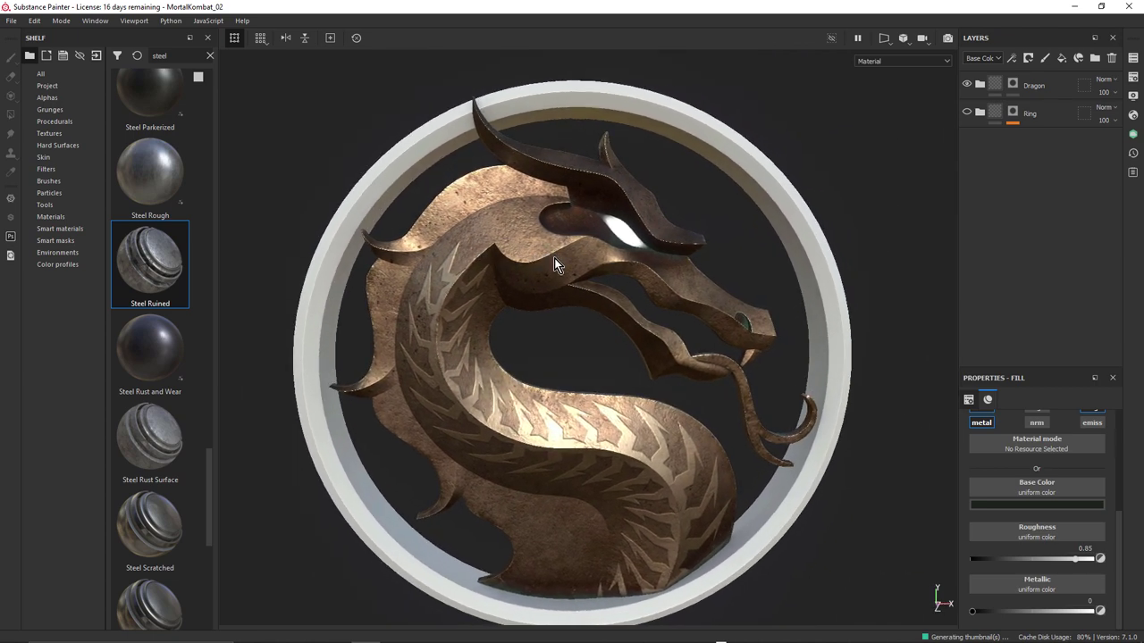
left_click(966, 111)
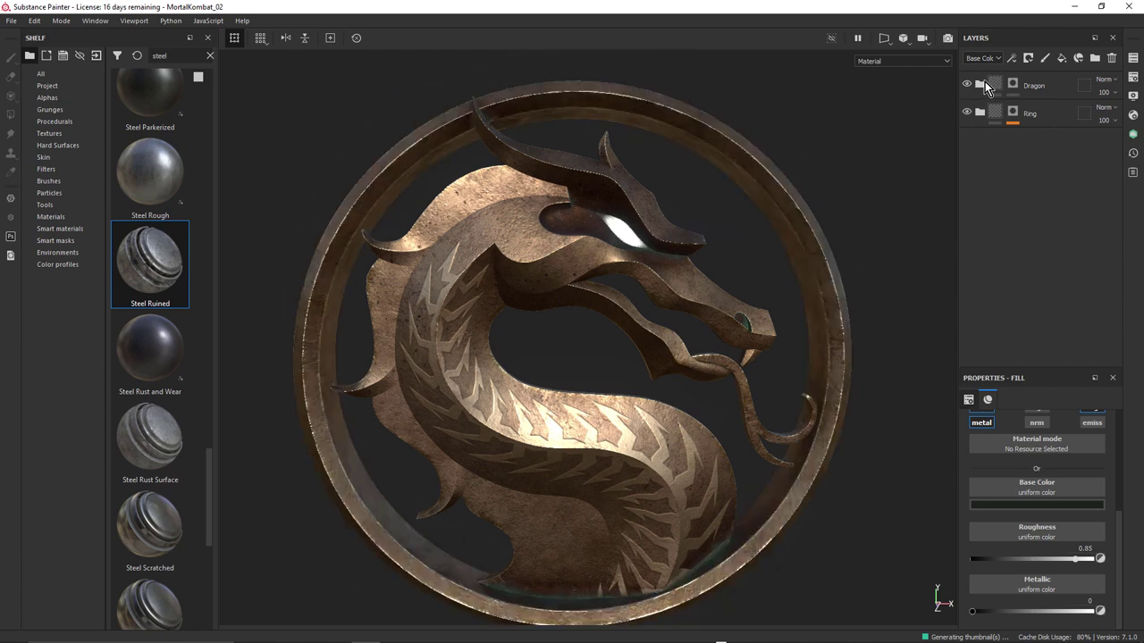
left_click(981, 84)
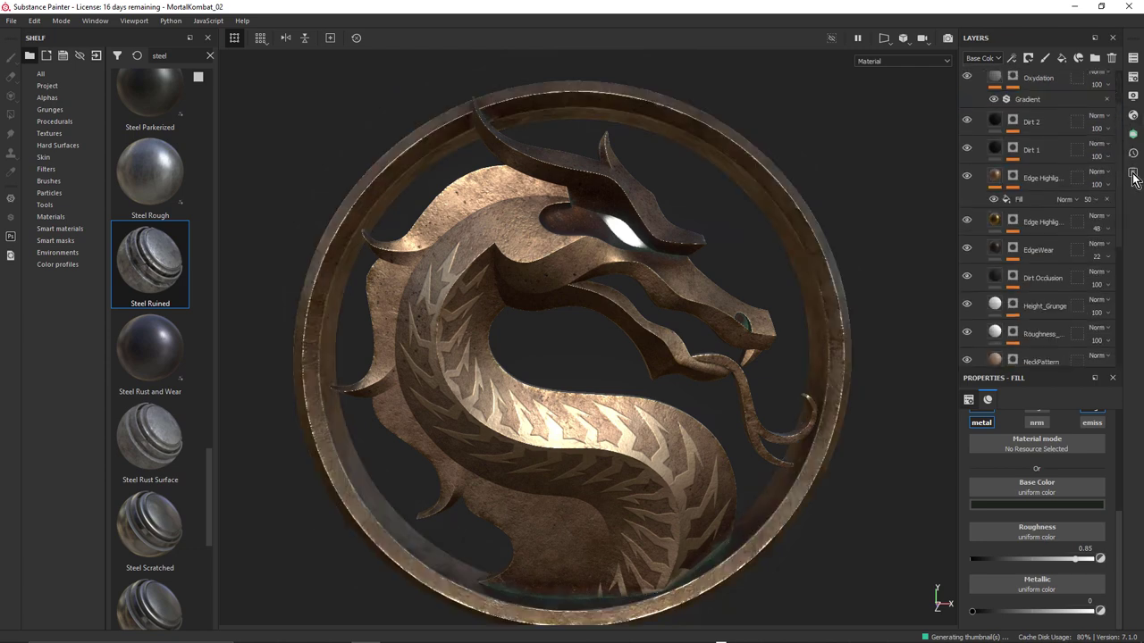
left_click_drag(1135, 189, 1140, 293)
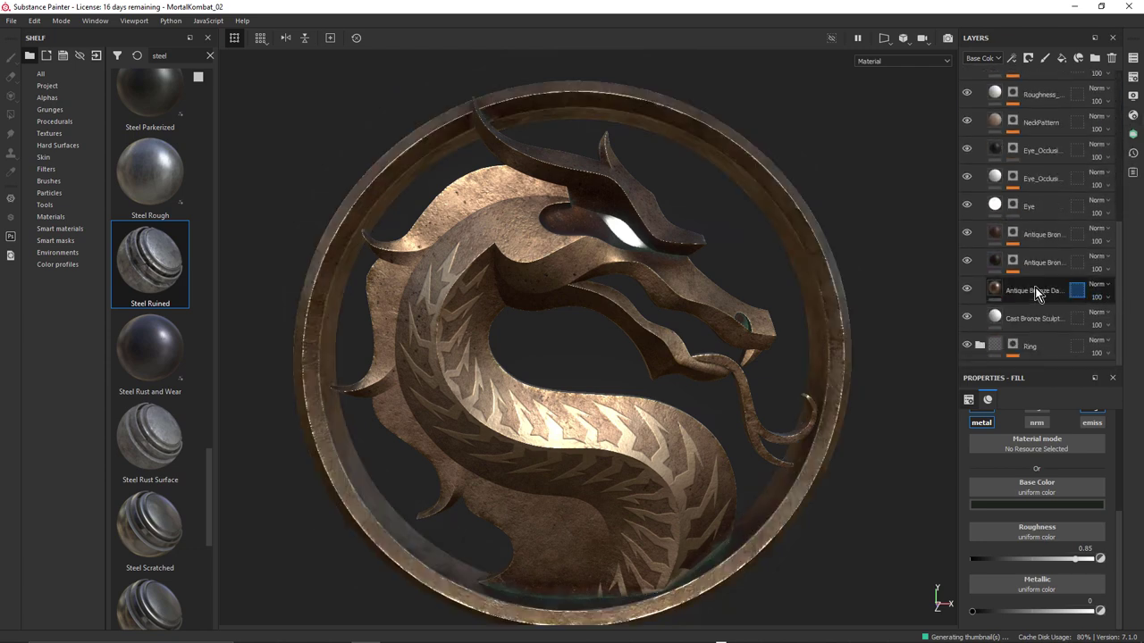
Hide the bronze, Height_Grunge to Edge Highlight 2, and Dirt Drips layers, then select Antique Bronze Darkened.
left_click_drag(959, 265, 880, 267)
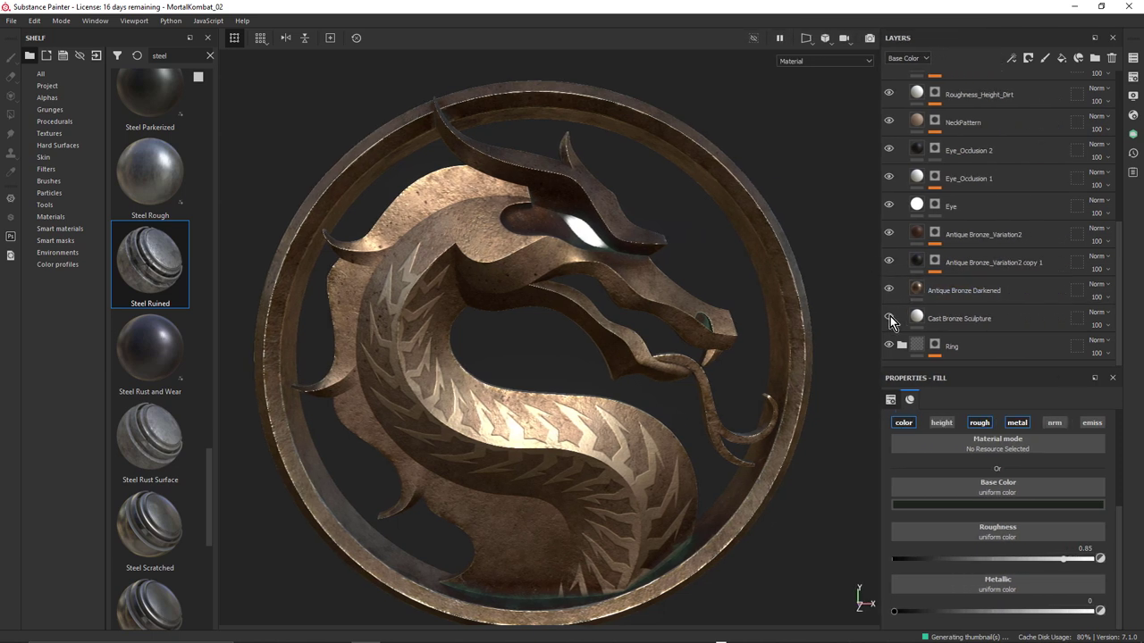
left_click(890, 114)
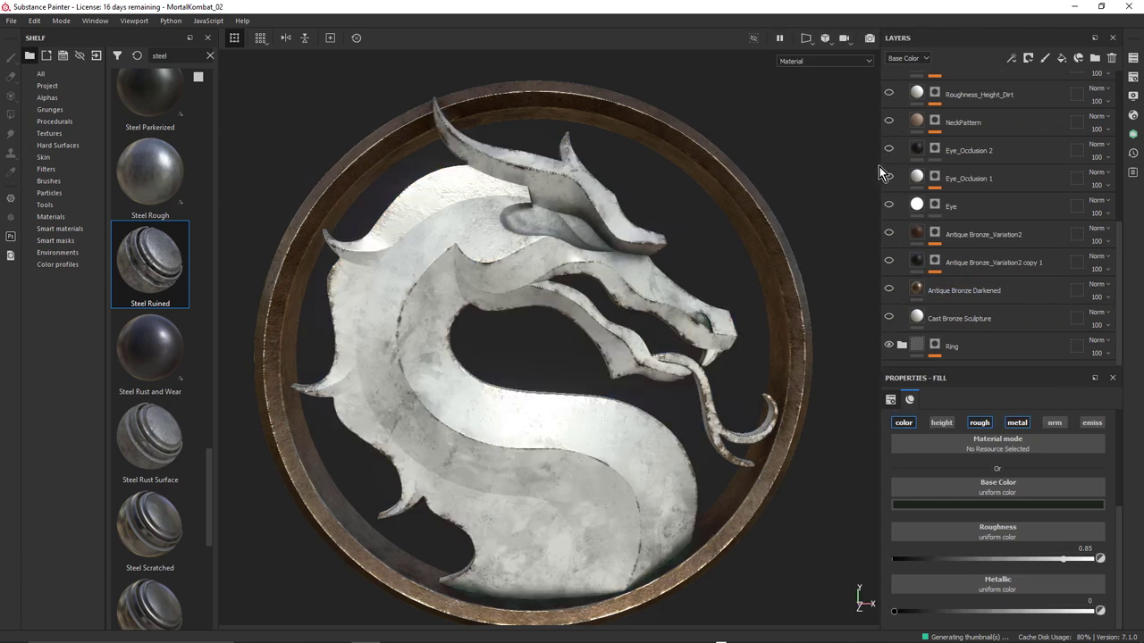
scroll(895, 153, "up", 3)
left_click_drag(890, 207, 890, 80)
scroll(890, 160, "up", 3)
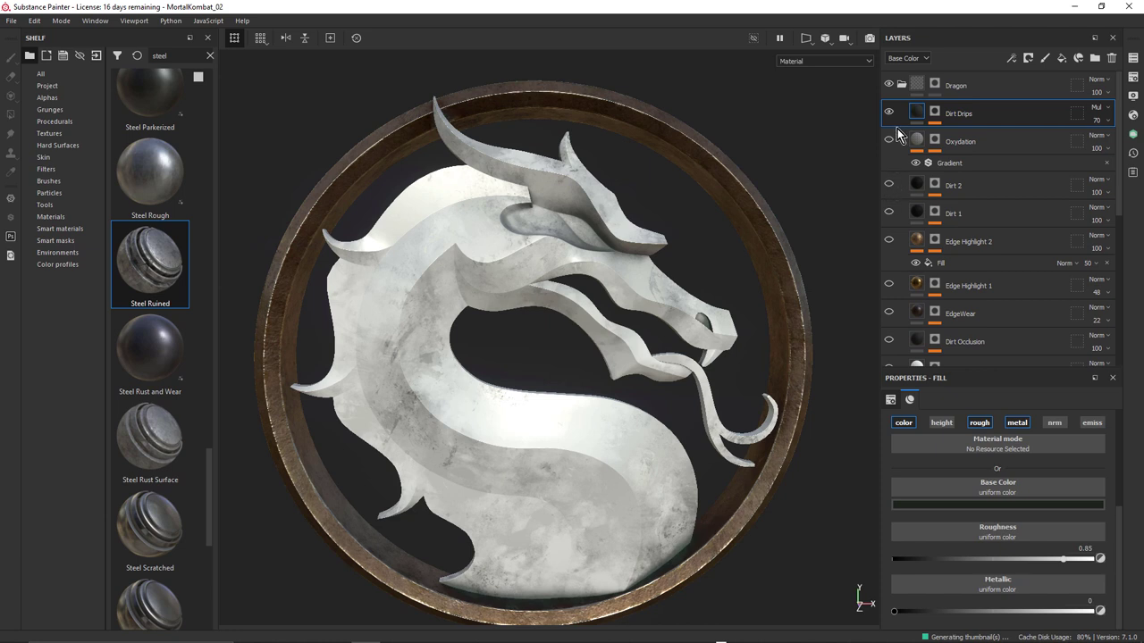
left_click(893, 111)
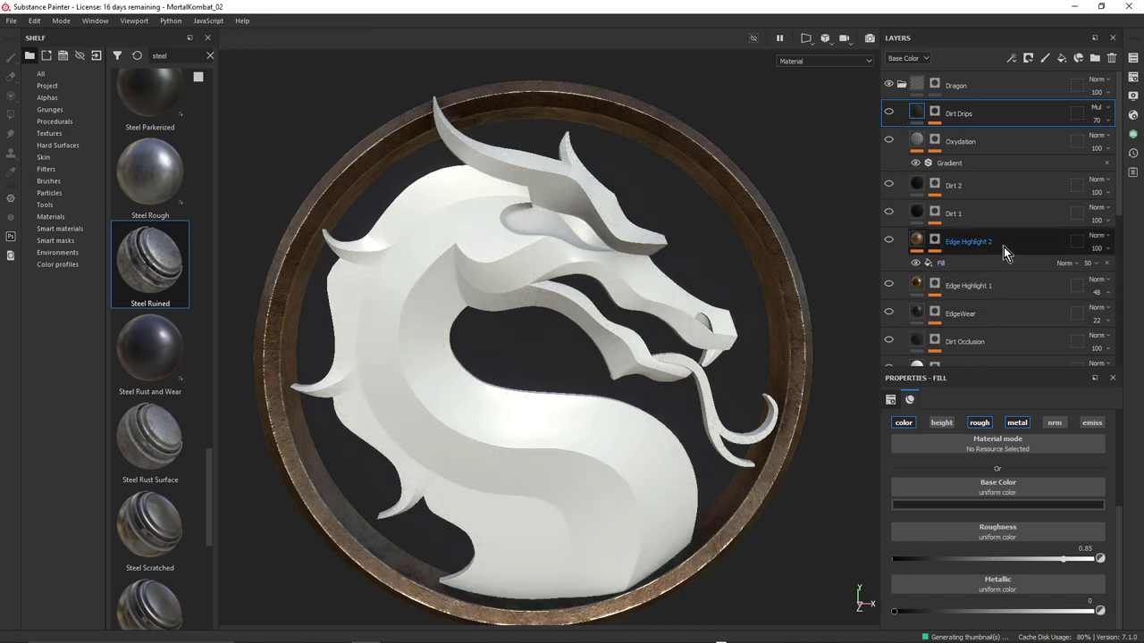
scroll(1001, 246, "down", 10)
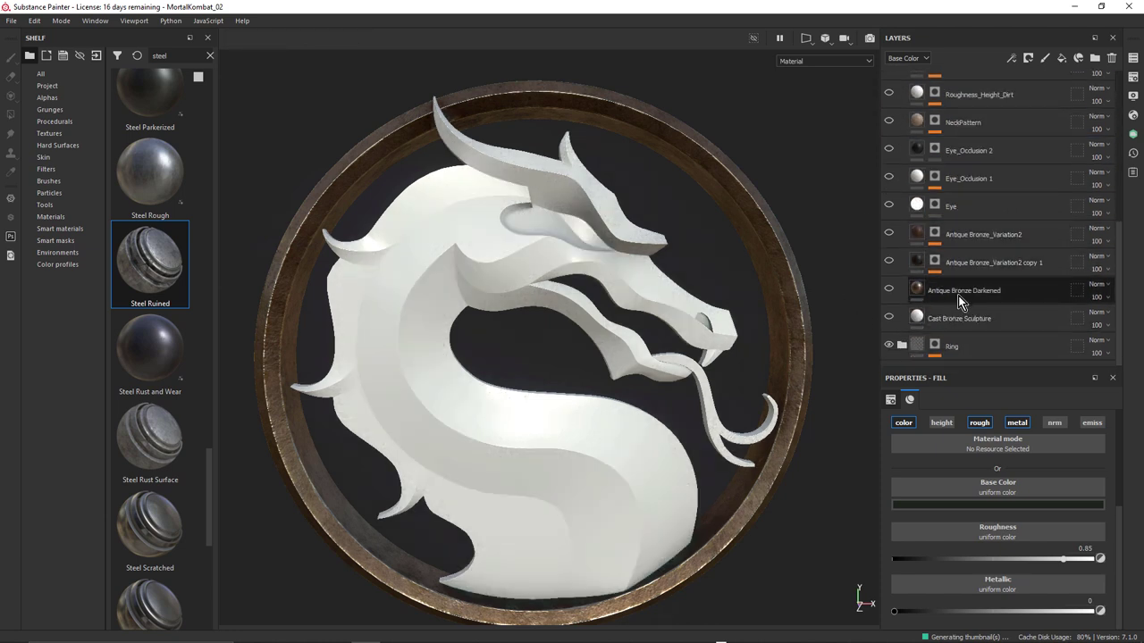
left_click(960, 294)
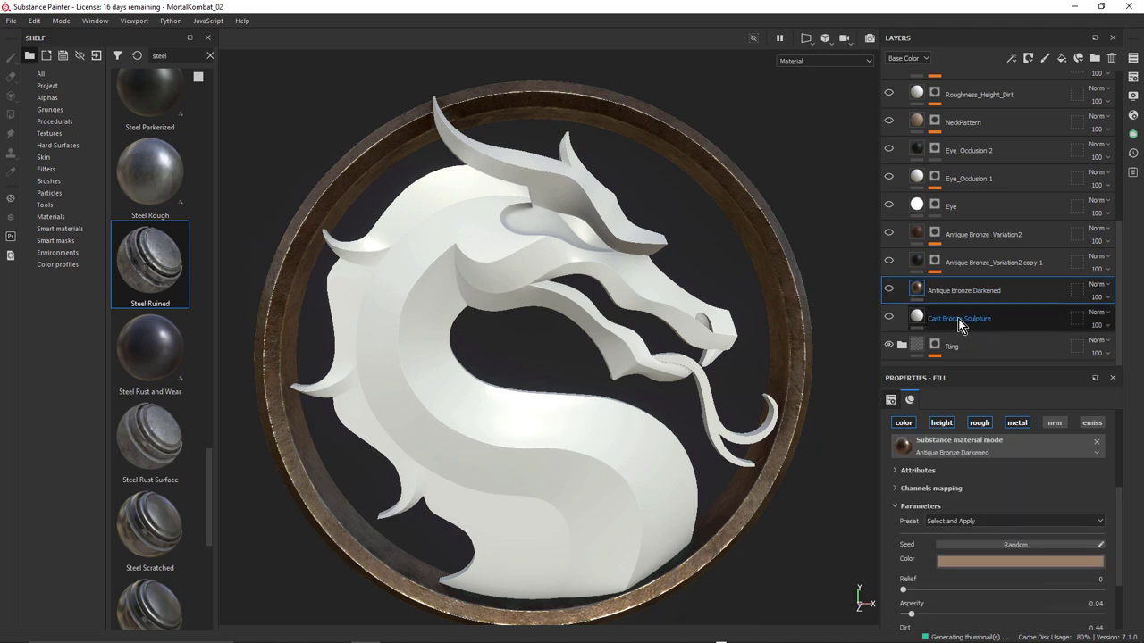
Select Cast Bronze Sculpture and turn the Antique Bronze Darkened layer back on.
left_click(887, 319)
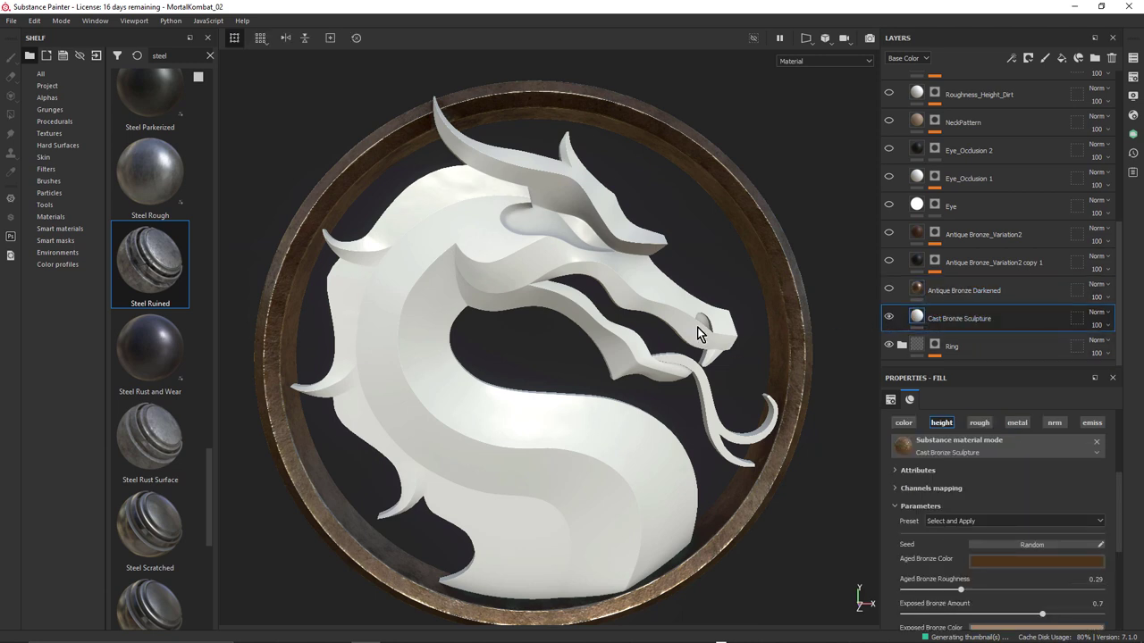
right_click_drag(542, 259, 601, 278, "alt")
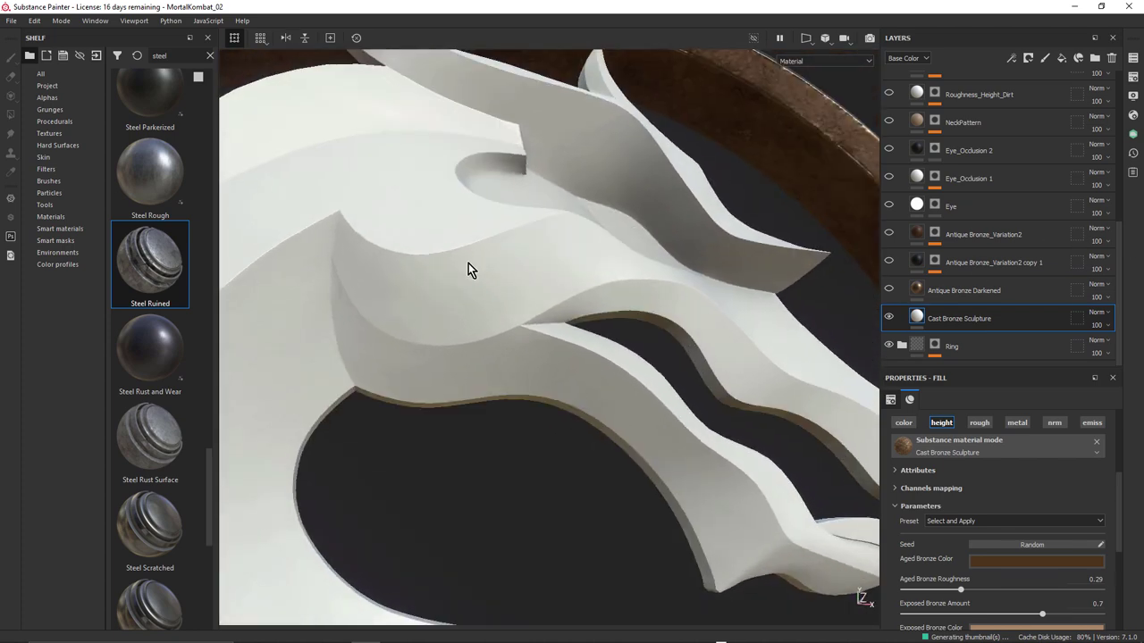
mouse_move(601, 278)
left_mouse_down("alt")
mouse_move(512, 263)
mouse_move(536, 245)
mouse_move(584, 281)
mouse_move(563, 243)
mouse_move(557, 291)
mouse_move(552, 245)
mouse_move(562, 289)
mouse_move(473, 309)
mouse_move(542, 304)
left_mouse_up("alt")
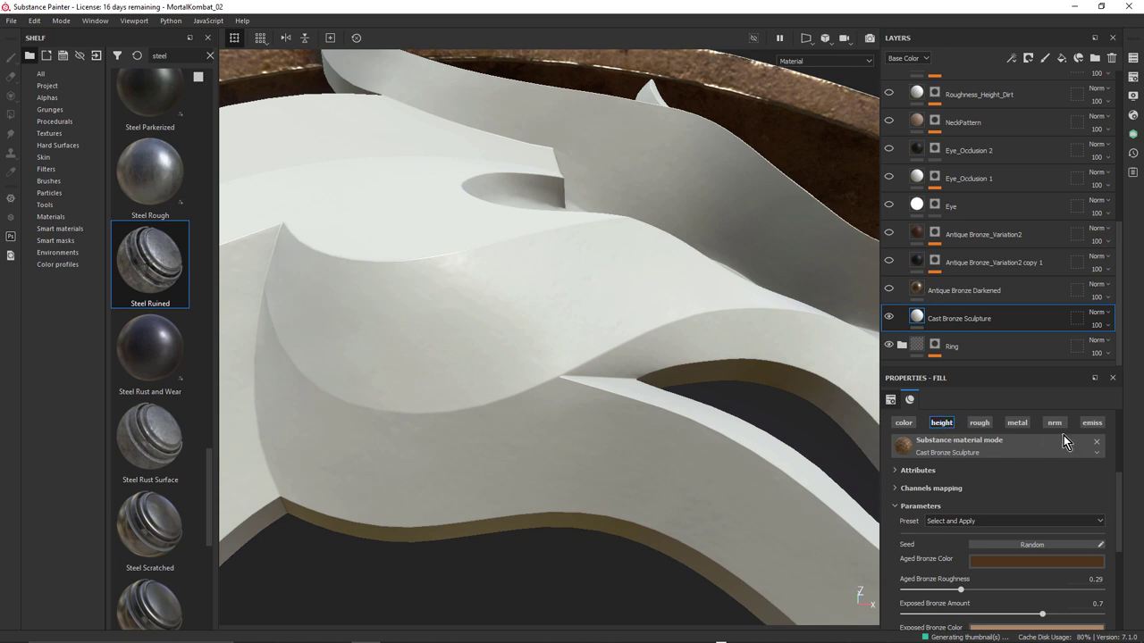
mouse_move(1123, 485)
left_mouse_down()
mouse_move(1117, 534)
mouse_move(1116, 485)
left_mouse_up()
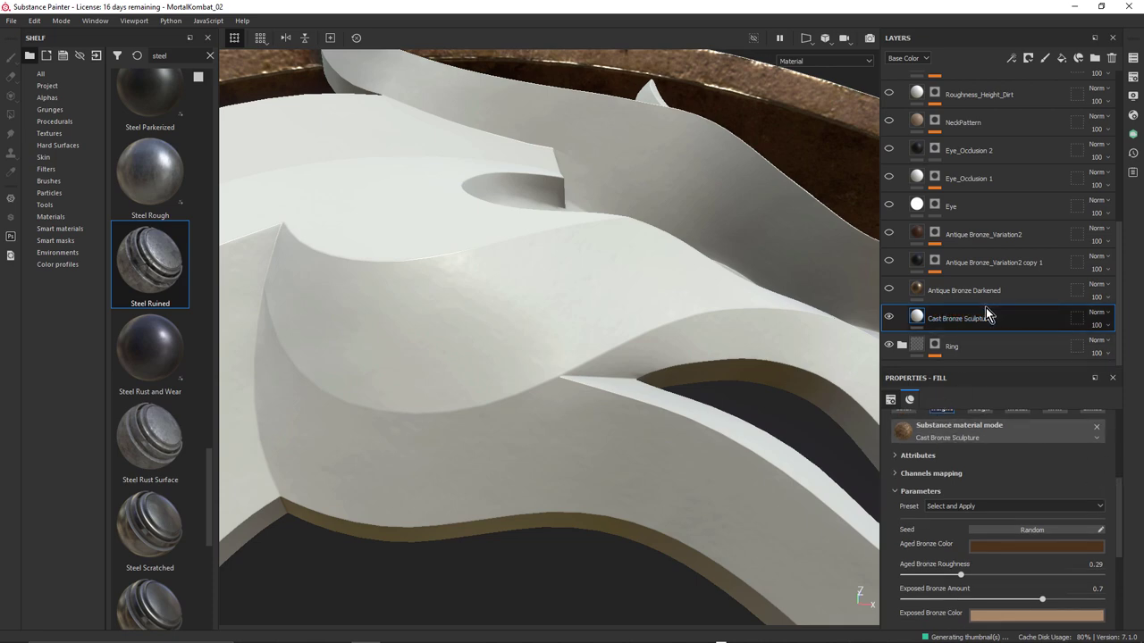
left_click(888, 290)
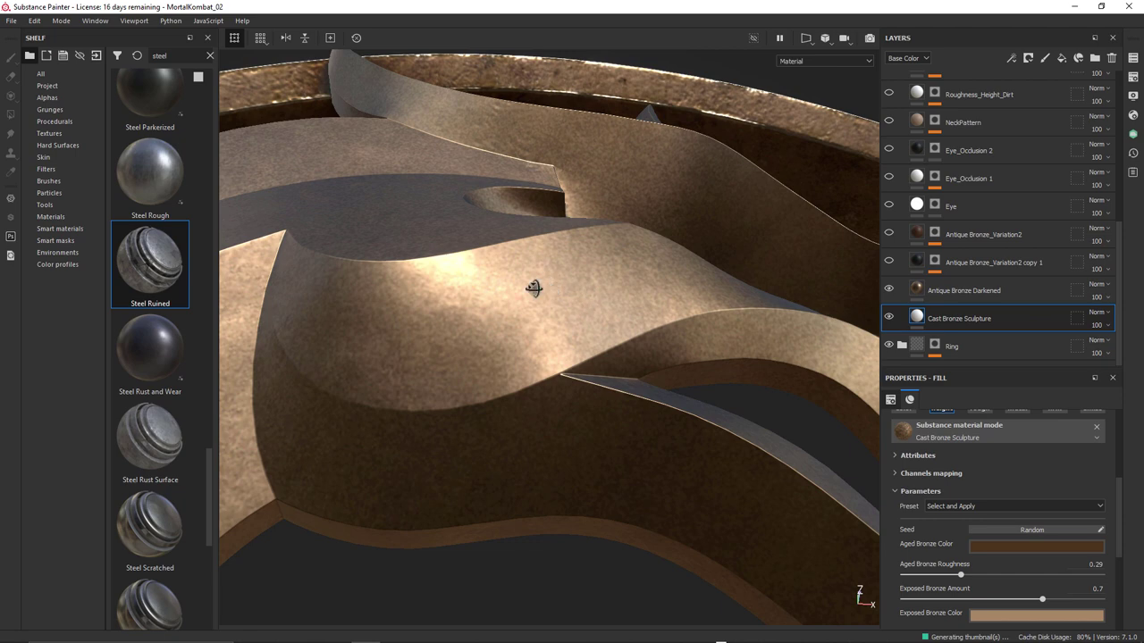
Turn on Antique Bronze_Variation2 copy 1 and Antique Bronze_Variation2 to add dark speckling.
left_click_drag(534, 296, 598, 316, "alt")
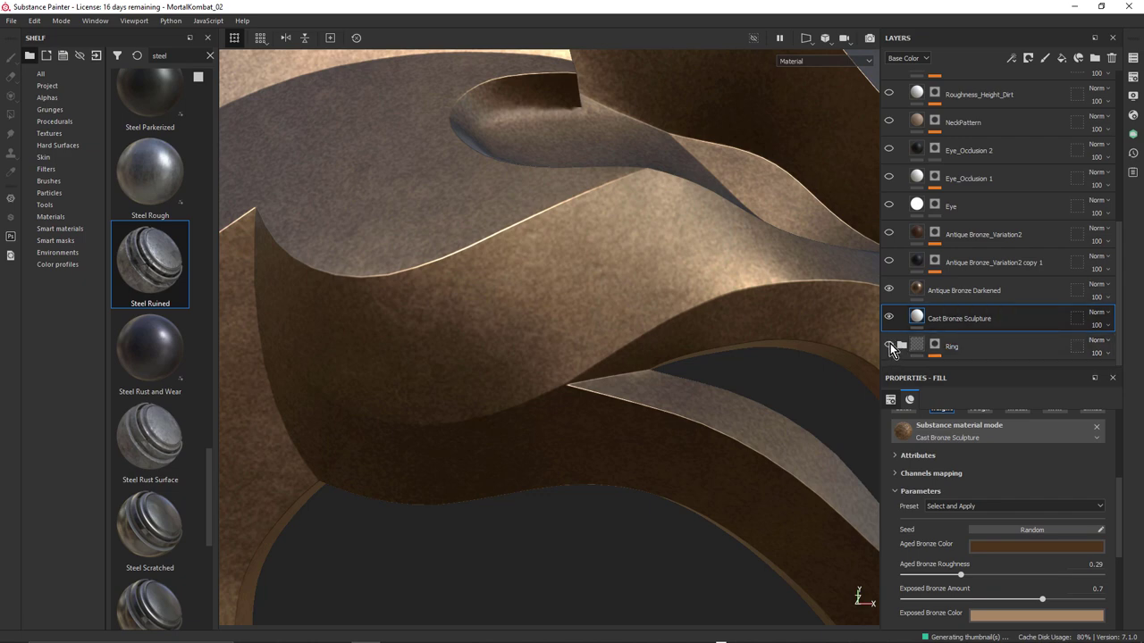
left_click_drag(590, 289, 623, 206, "alt")
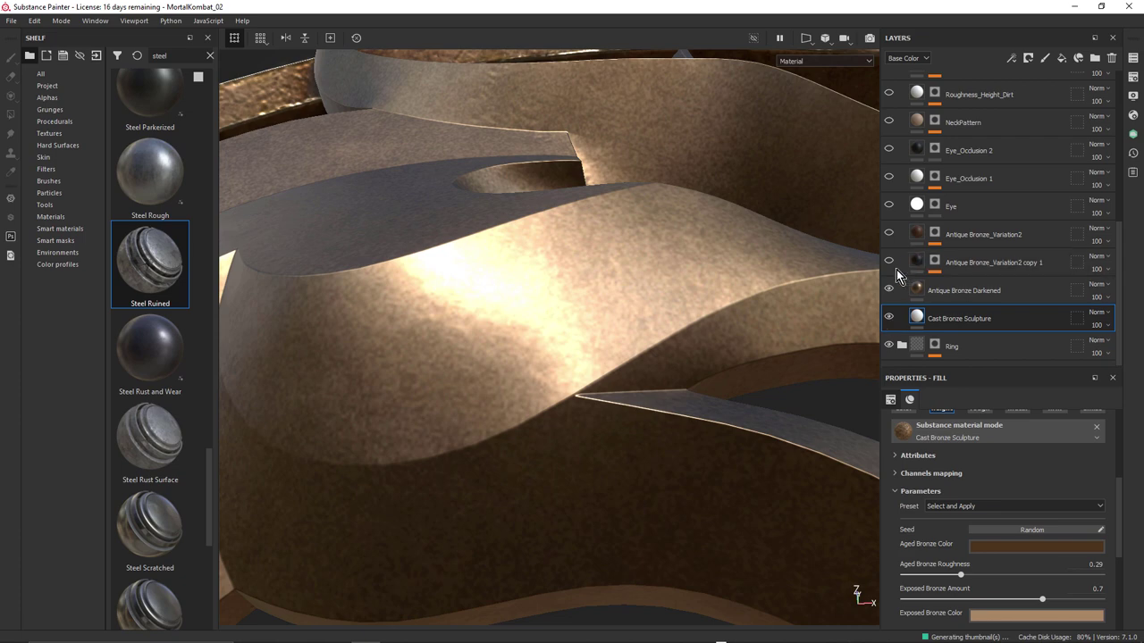
left_click_drag(627, 272, 546, 312, "alt")
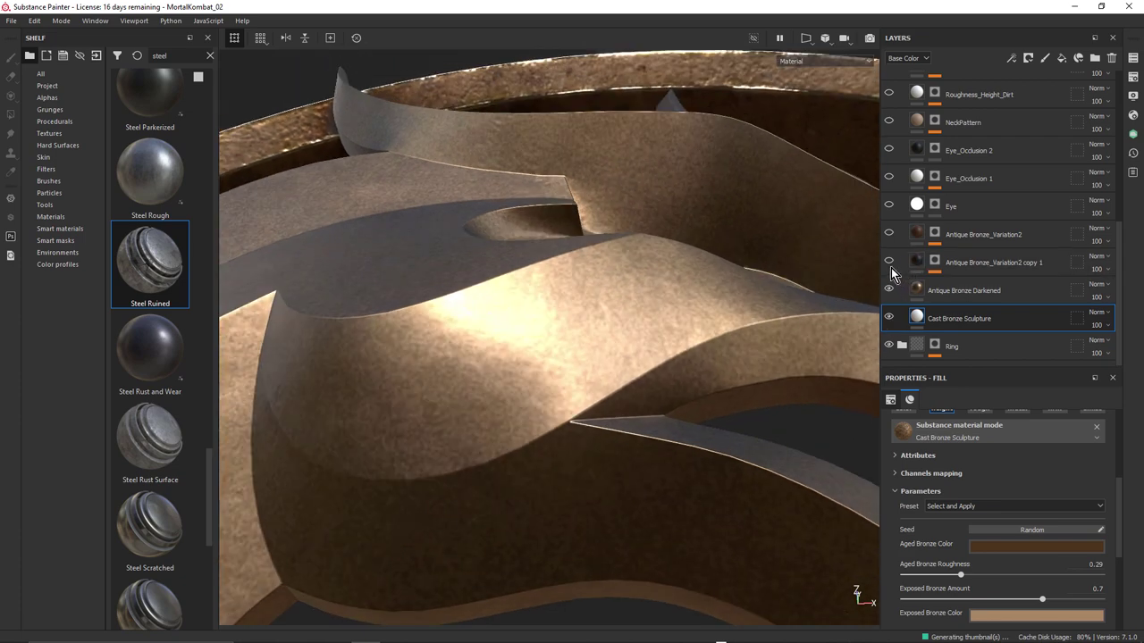
left_click(889, 262)
mouse_move(572, 348)
left_mouse_down("alt")
mouse_move(512, 366)
mouse_move(545, 353)
mouse_move(452, 320)
mouse_move(297, 298)
mouse_move(456, 323)
left_mouse_up("alt")
left_click(890, 233)
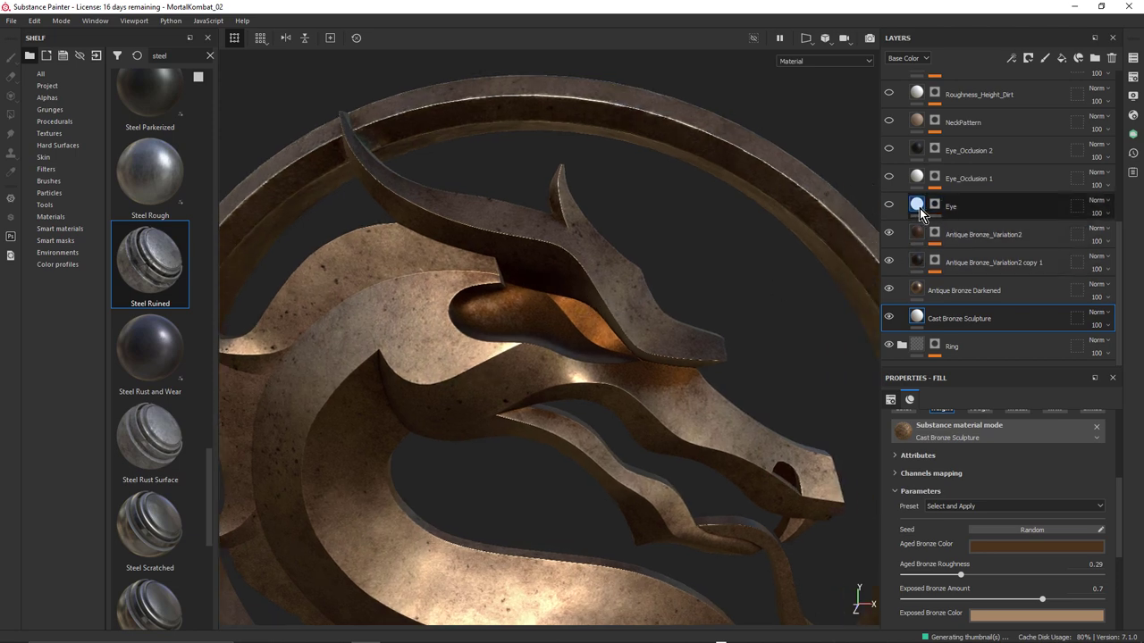
Enable the Eye layer, select its mask, and show the 3D model beside the framed UV layout.
left_click(917, 205)
left_click(888, 205)
left_click(935, 207)
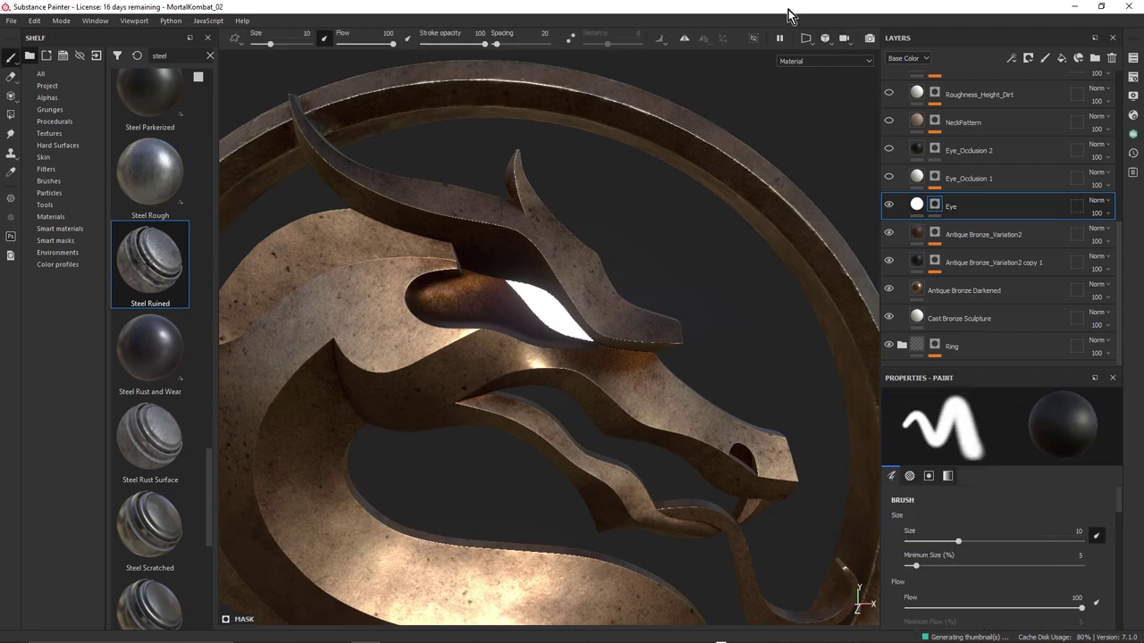
left_click(812, 40)
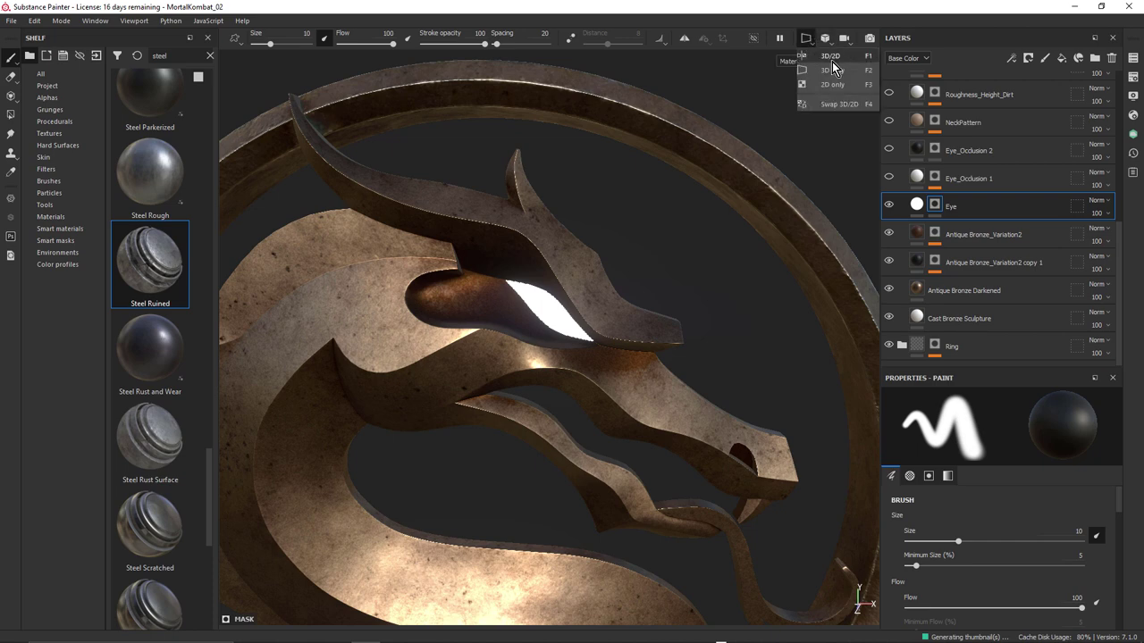
left_click(831, 57)
key("f")
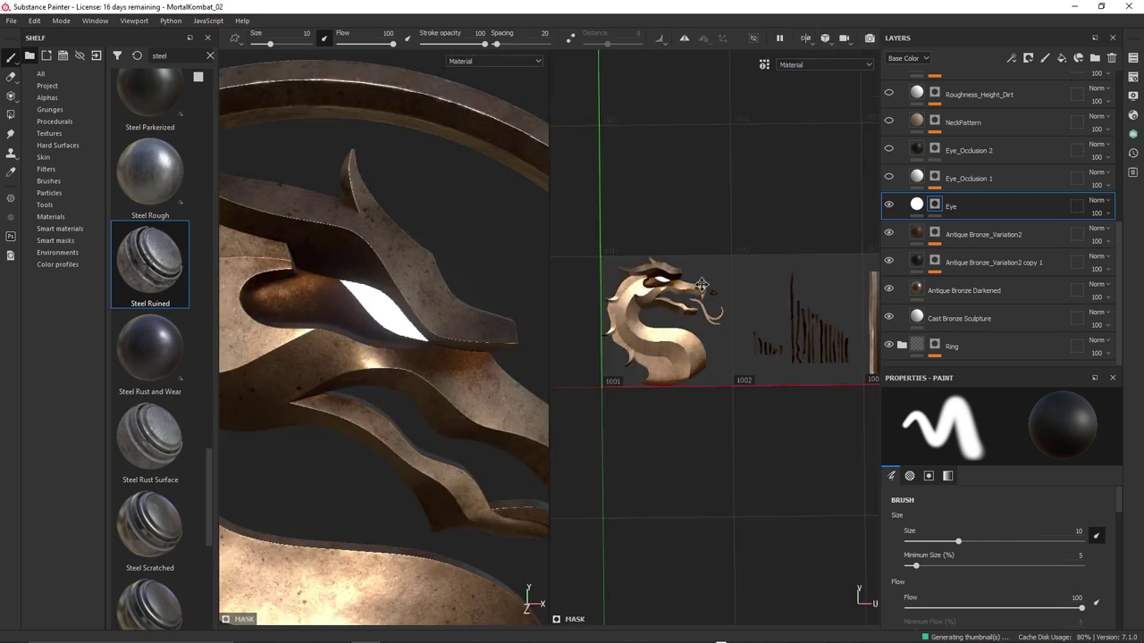
Polygon-fill more faces into the Eye mask to clean up its top edge, then reselect the fill.
left_click(936, 206, "alt")
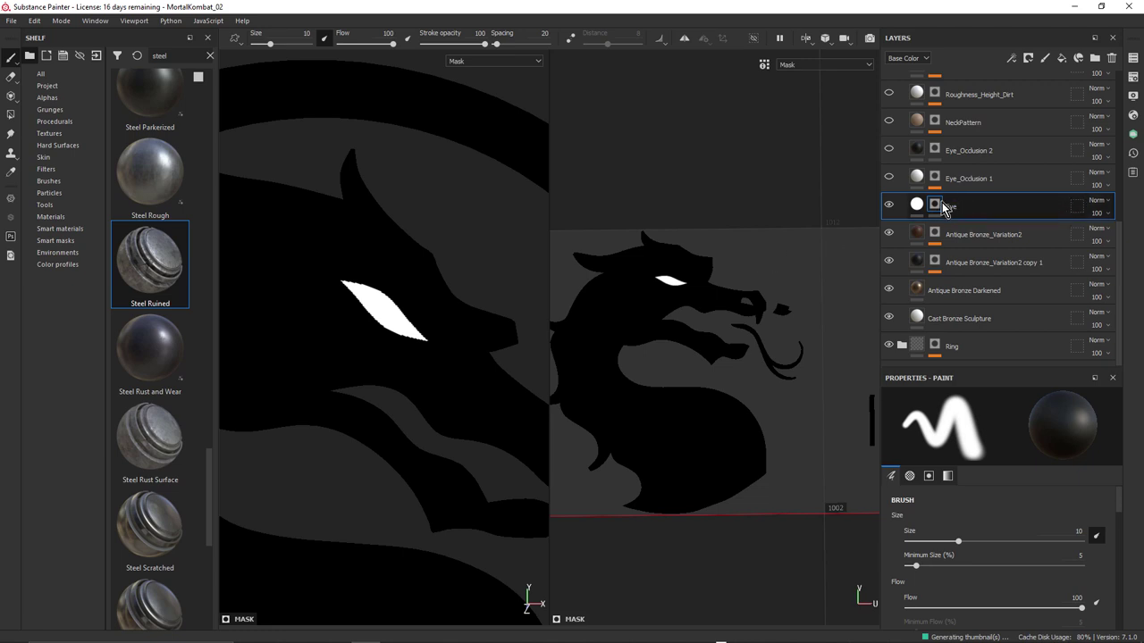
left_click(11, 125)
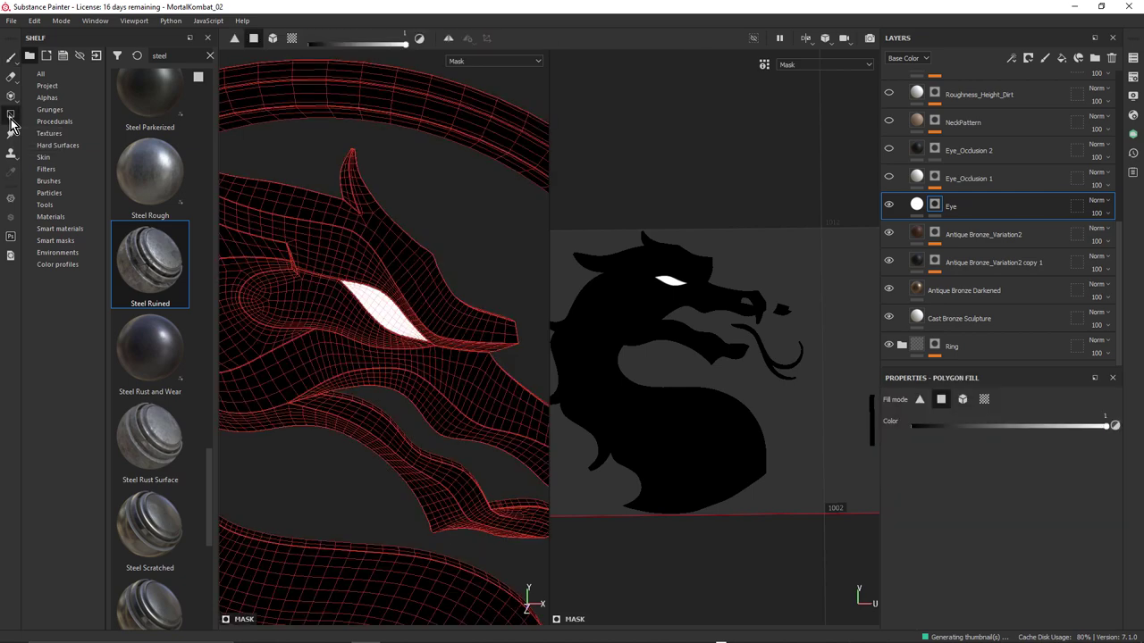
scroll(372, 319, "up", 4)
scroll(447, 293, "up", 2)
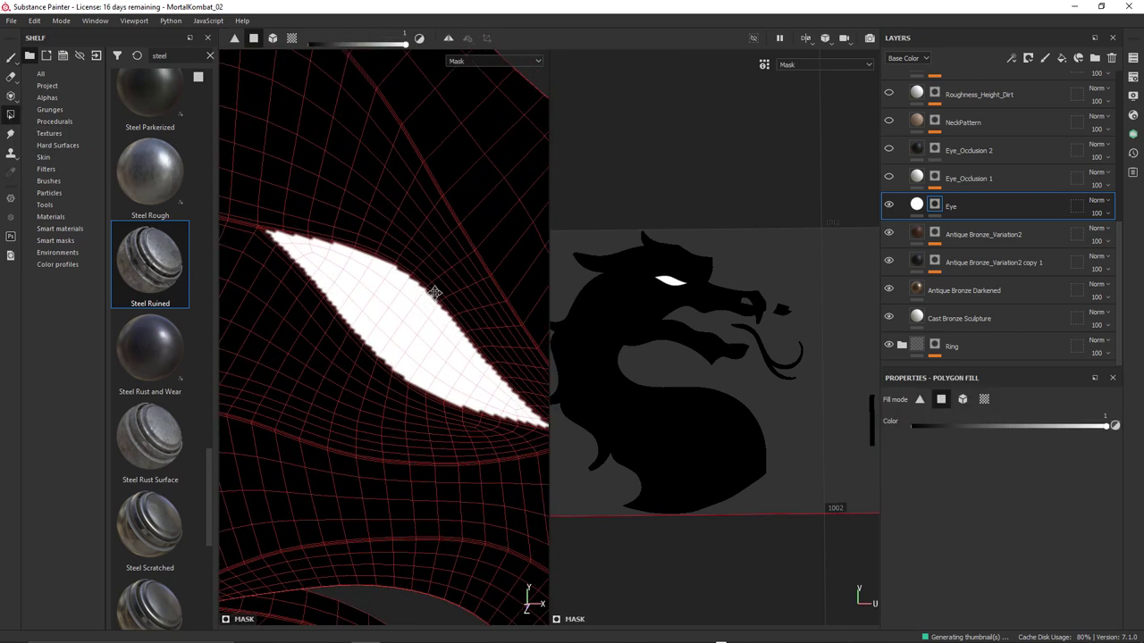
scroll(742, 271, "up", 4)
scroll(741, 271, "up", 2)
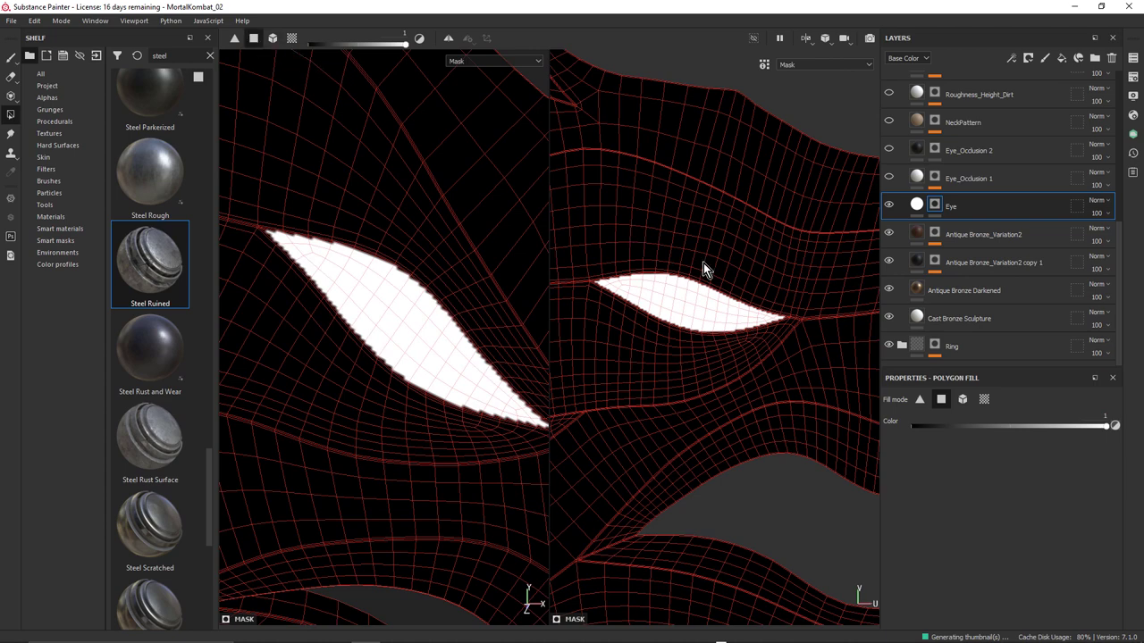
left_click_drag(694, 283, 704, 294)
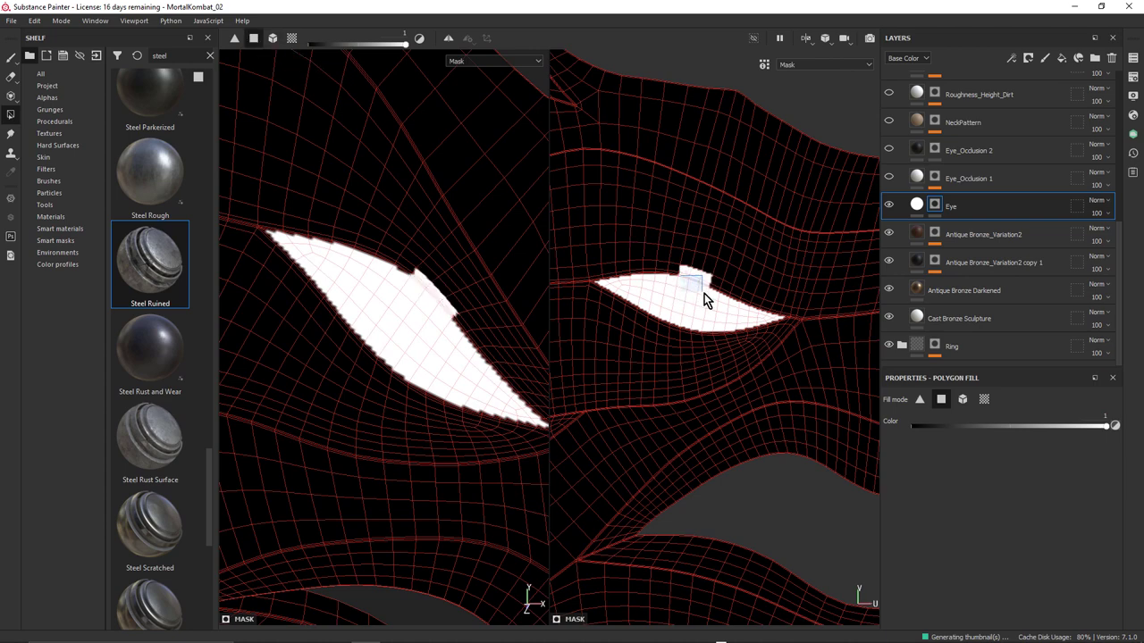
left_click(705, 297)
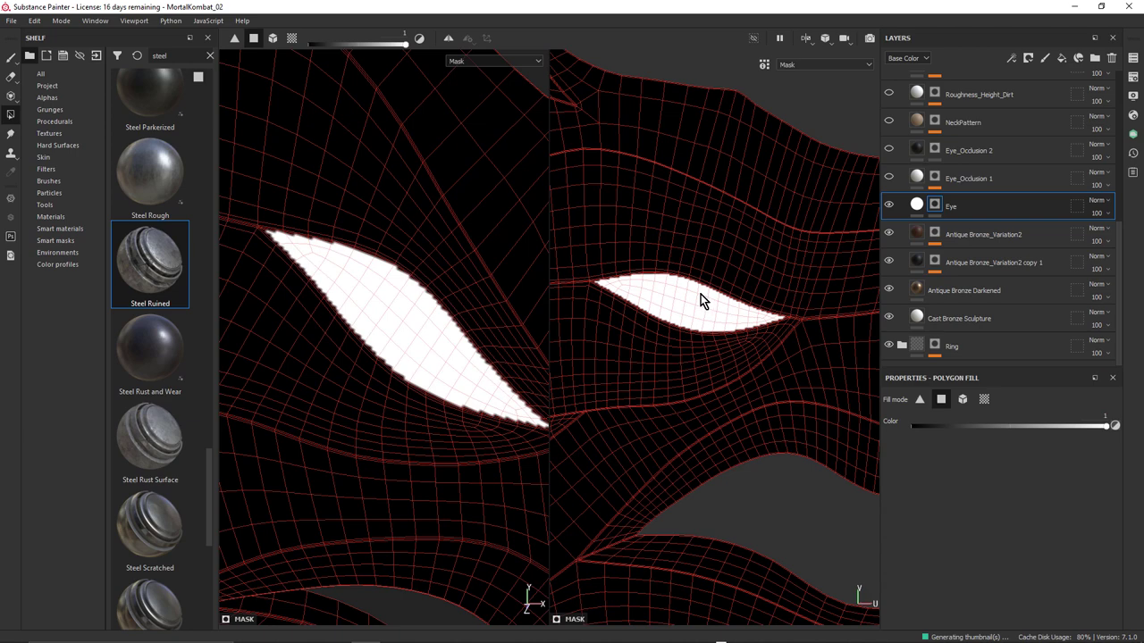
left_click(916, 204)
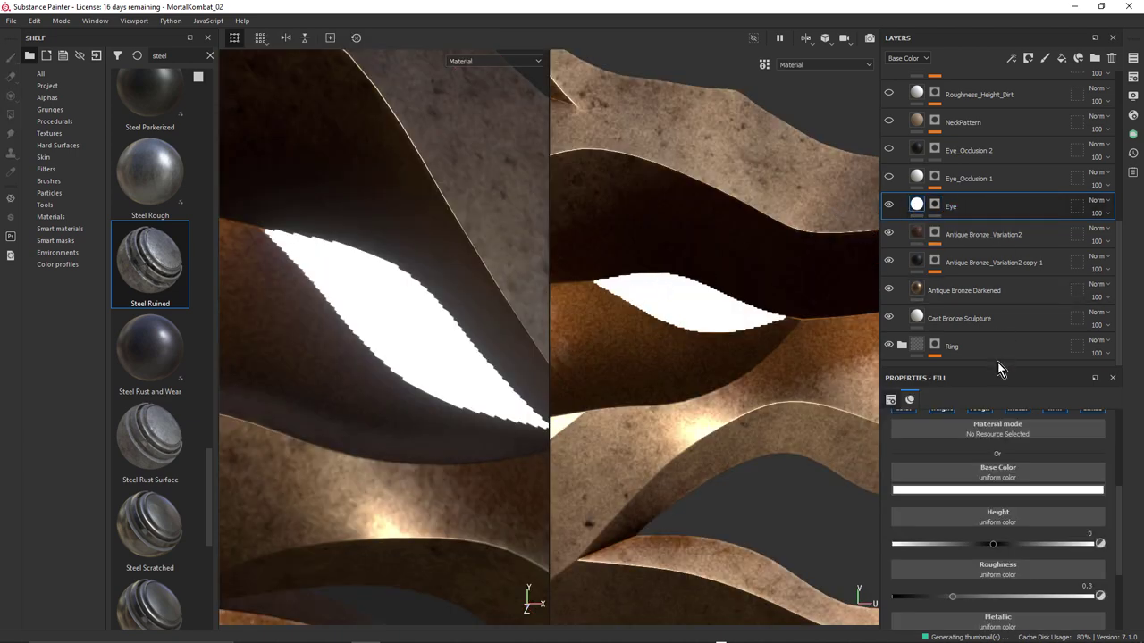
Review the Dragon texture set's channels in Texture Set Settings, then close the panel.
left_click_drag(1120, 513, 1127, 427)
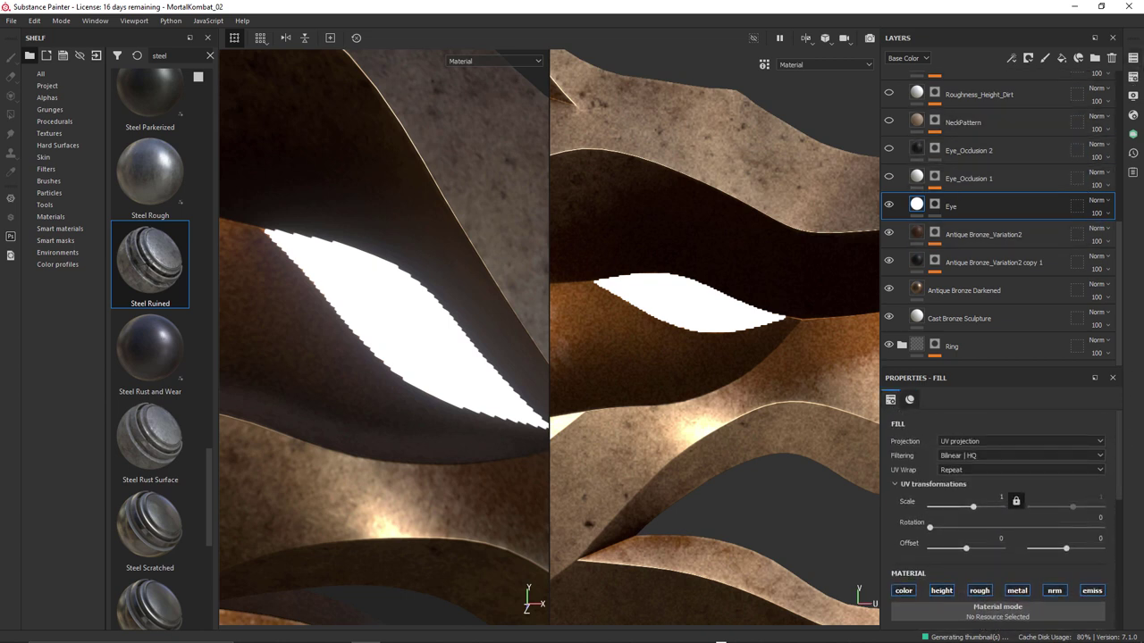
left_click(1132, 59)
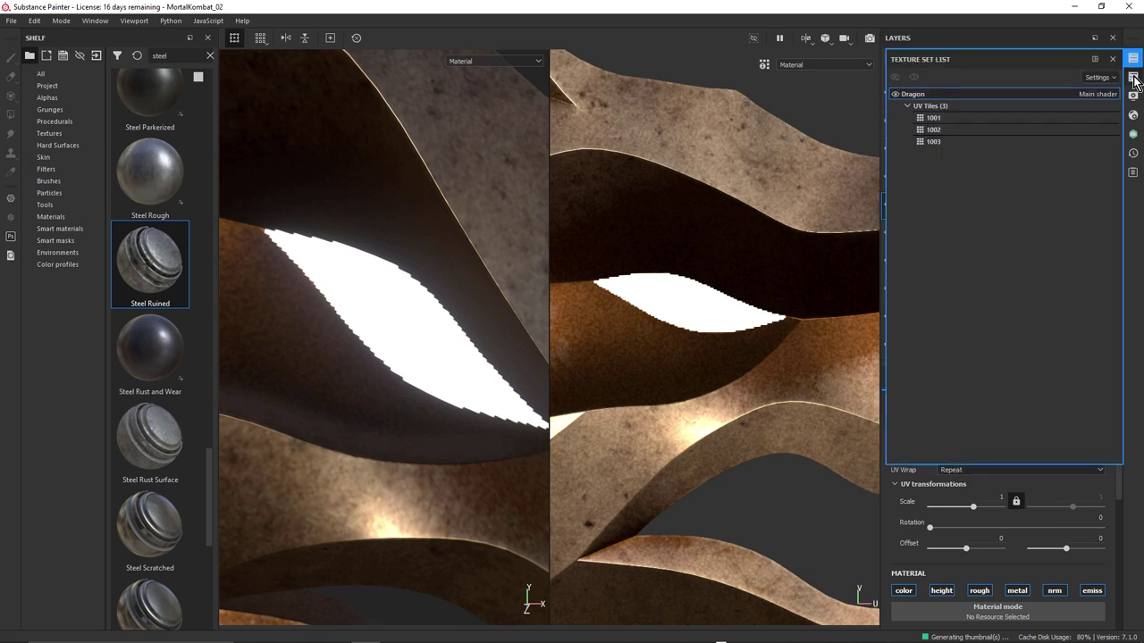
left_click(1135, 78)
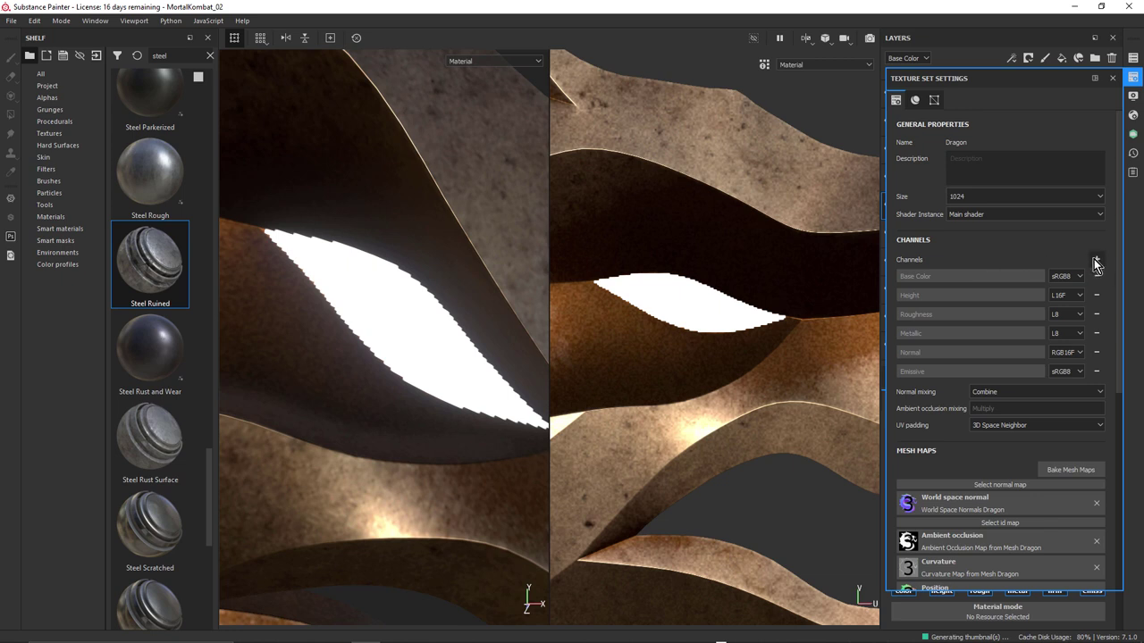
left_click(1097, 260)
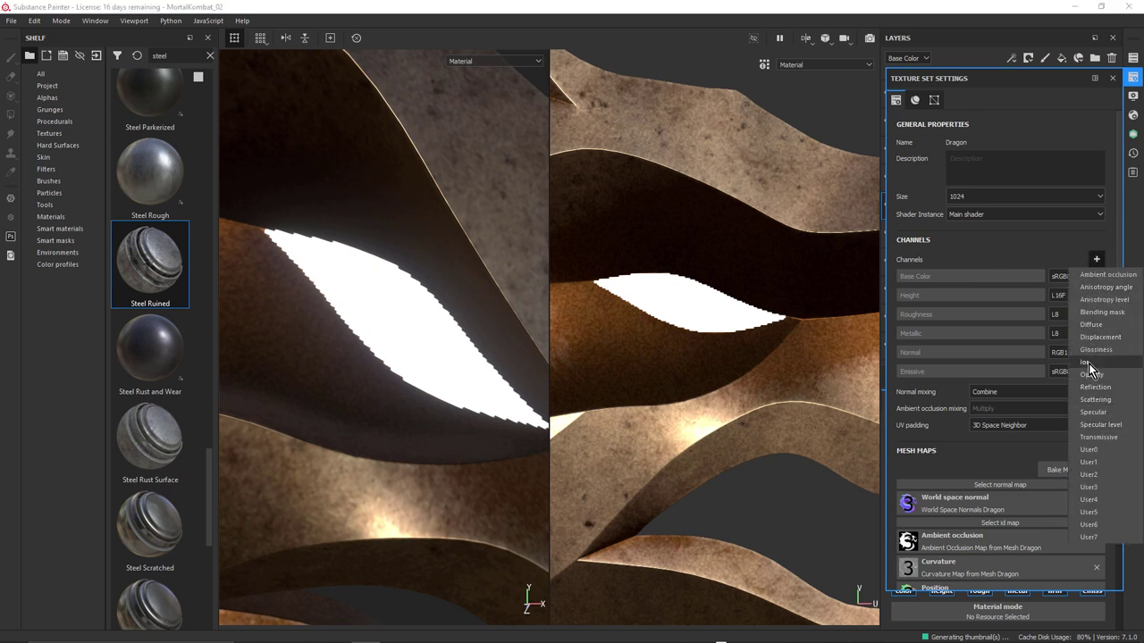
left_click(1046, 249)
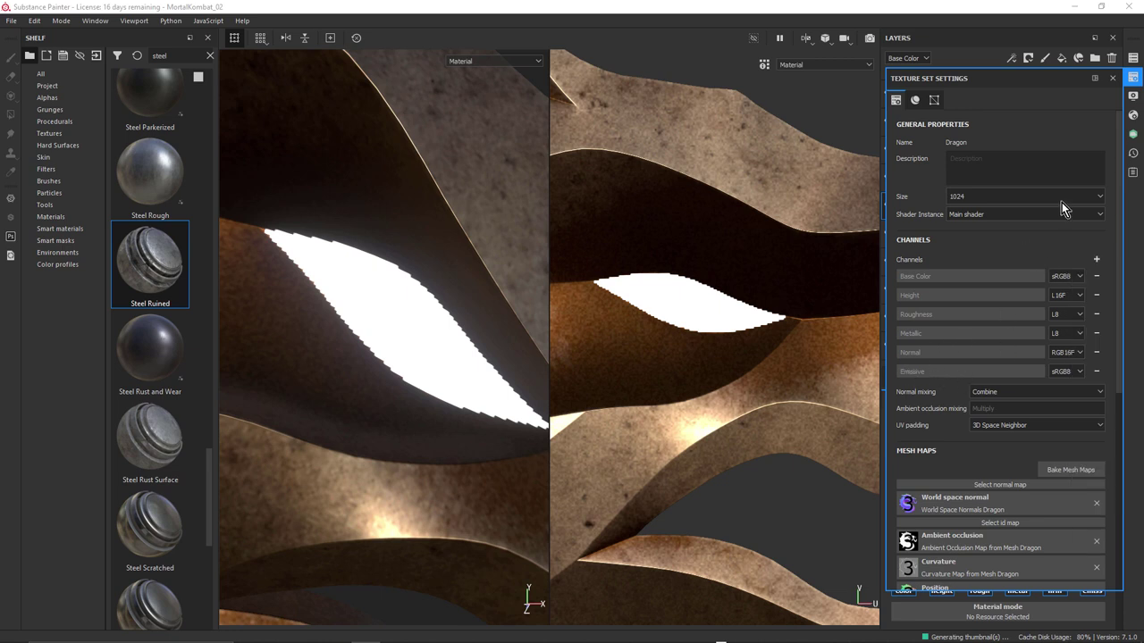
left_click(1113, 79)
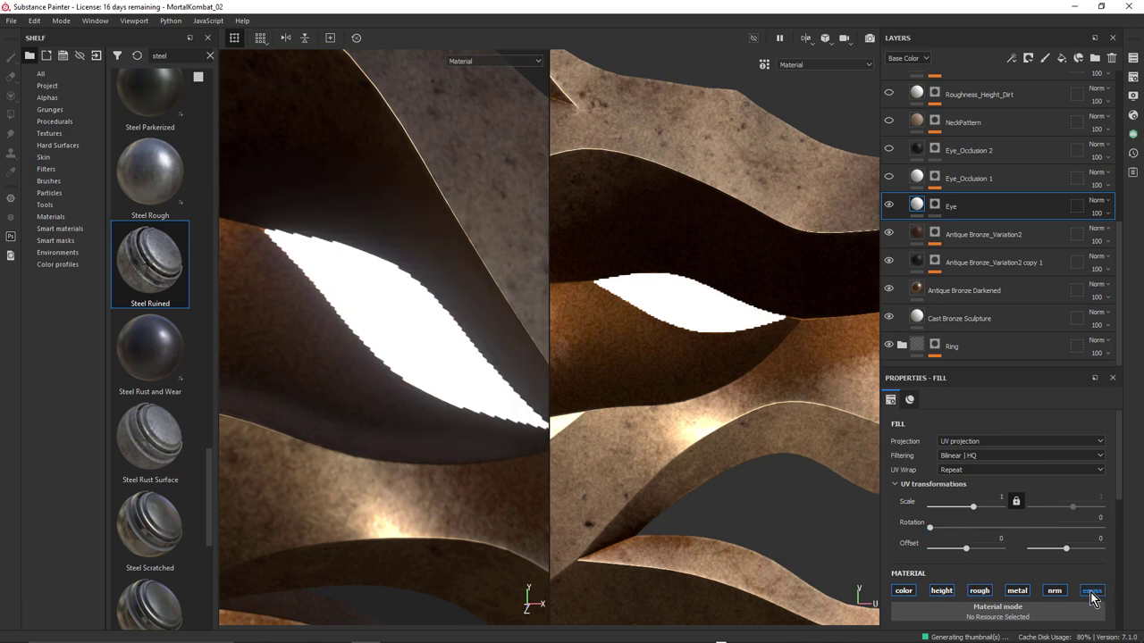
left_click_drag(1122, 496, 1128, 440)
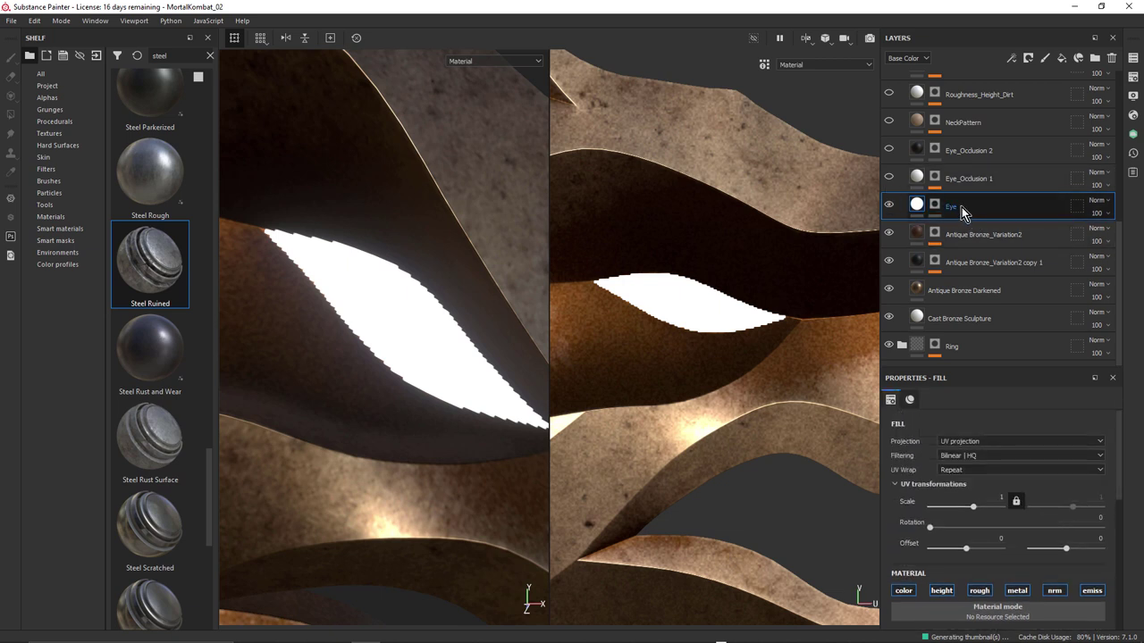
Turn on the eye occlusion layer to darken the edges around the dragon's eye.
left_click(889, 150)
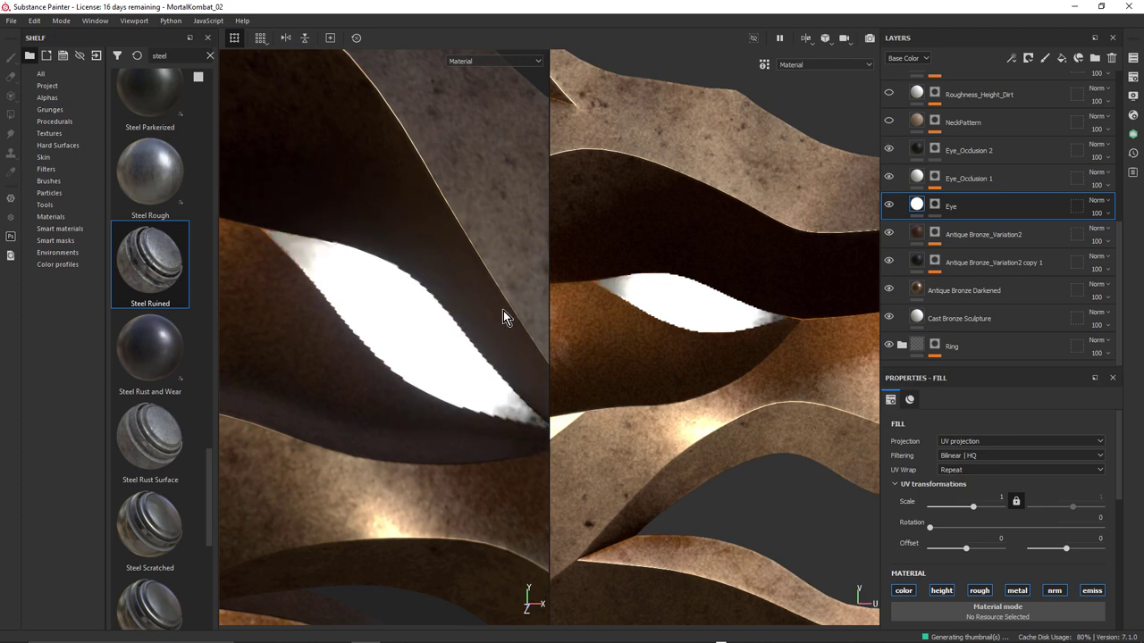
left_click_drag(353, 295, 398, 323, "alt")
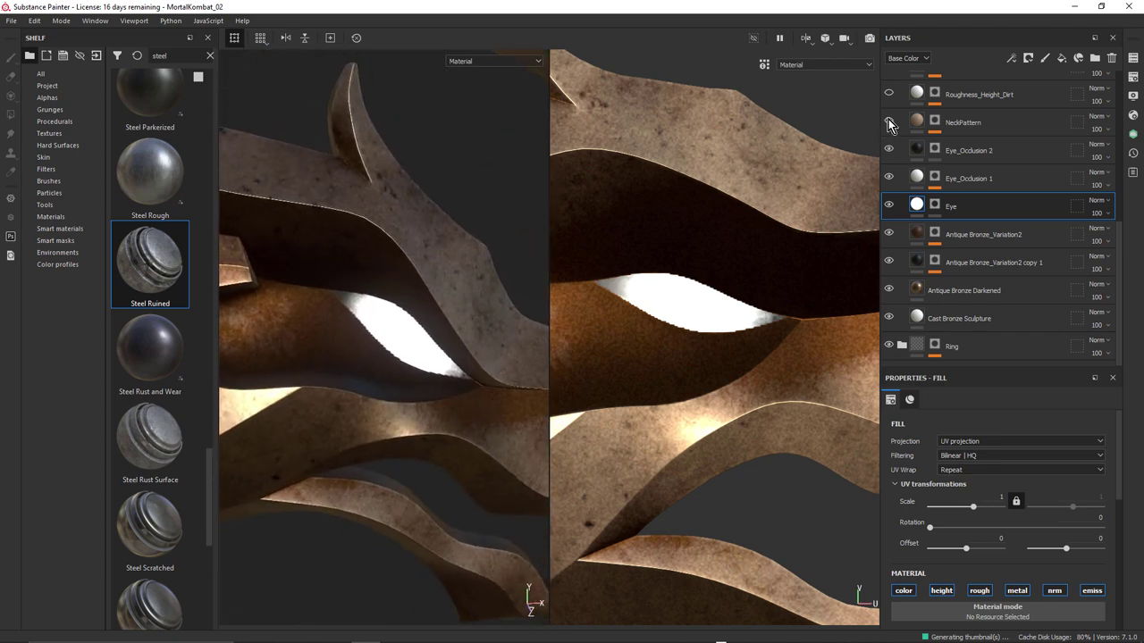
left_click_drag(456, 274, 707, 162, "alt")
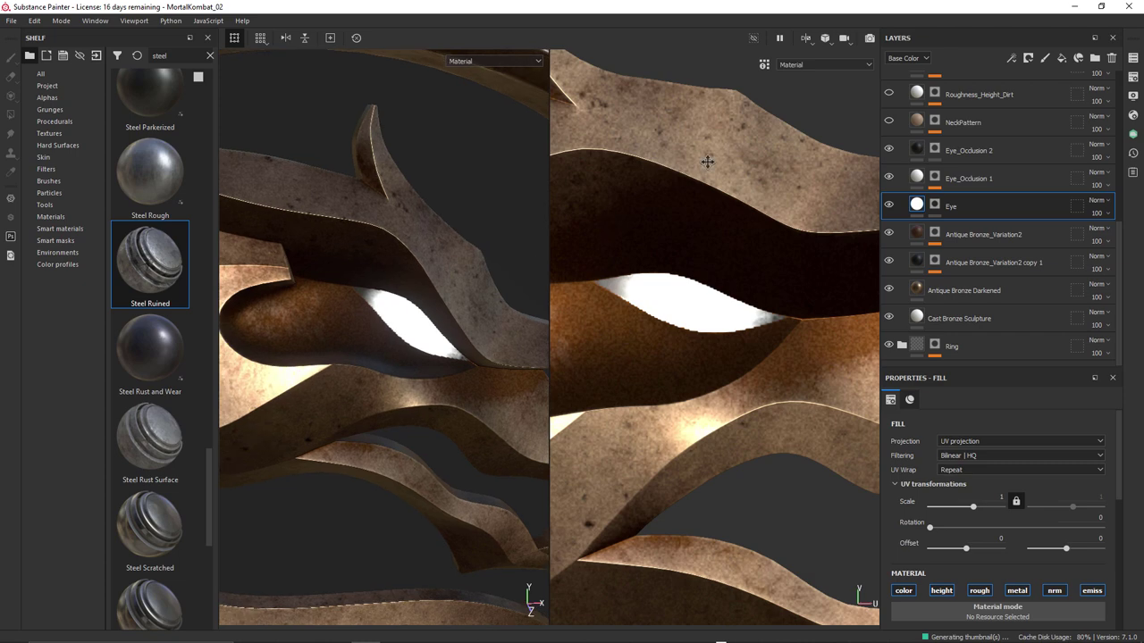
Switch the viewport to a single 3D view and zoom out to frame the whole emblem frontally.
left_click(815, 64)
left_click(817, 62)
left_click(809, 39)
left_click(829, 68)
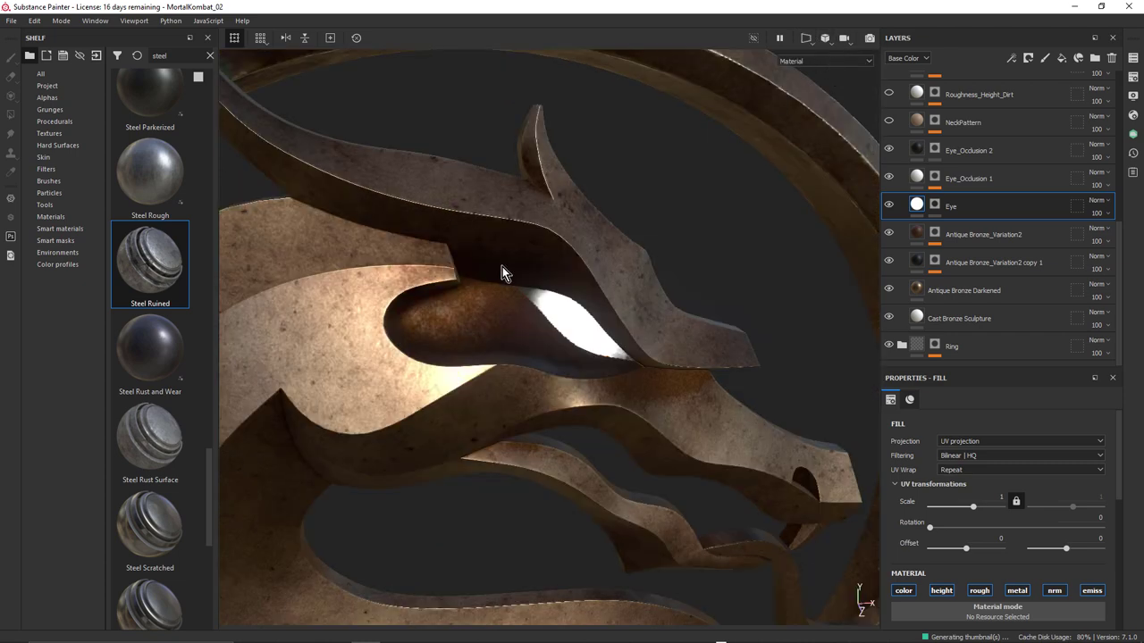
left_click_drag(503, 265, 571, 308, "alt")
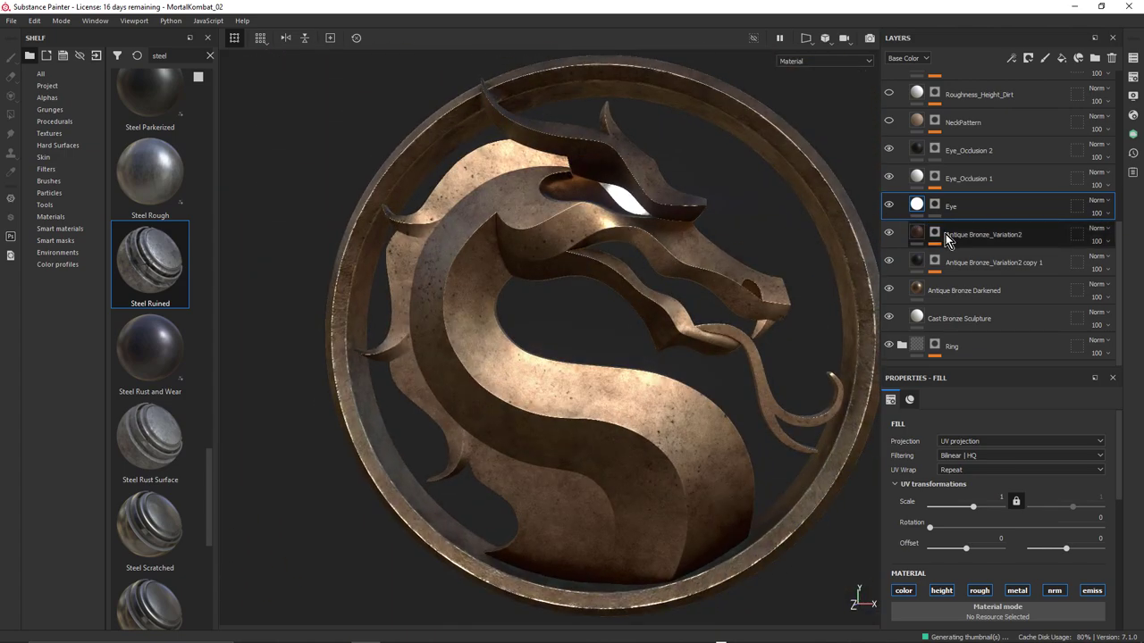
Make the NeckPattern spikes visible and isolate its mask, selecting the Height effect beneath it.
left_click(964, 126)
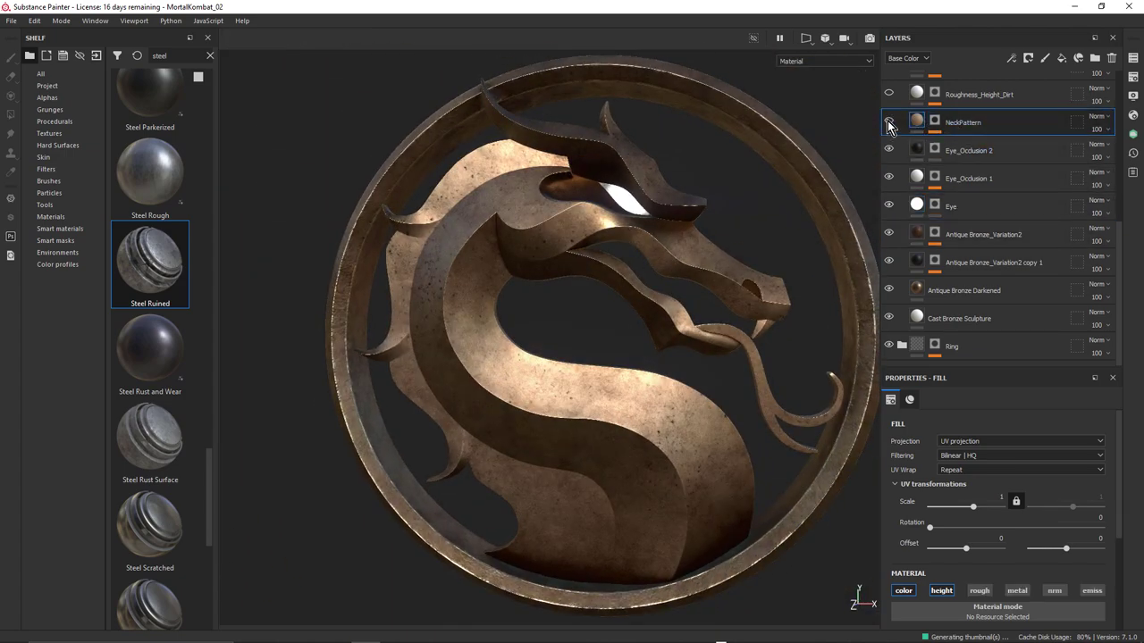
left_click(888, 122)
left_click_drag(503, 334, 542, 312, "alt")
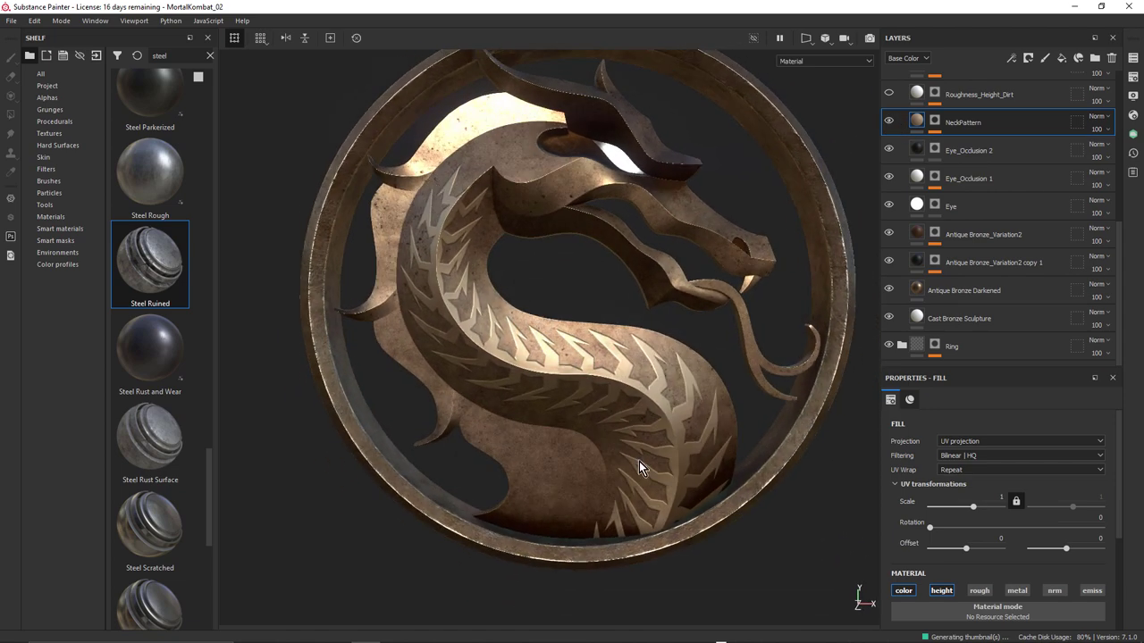
left_click(935, 121)
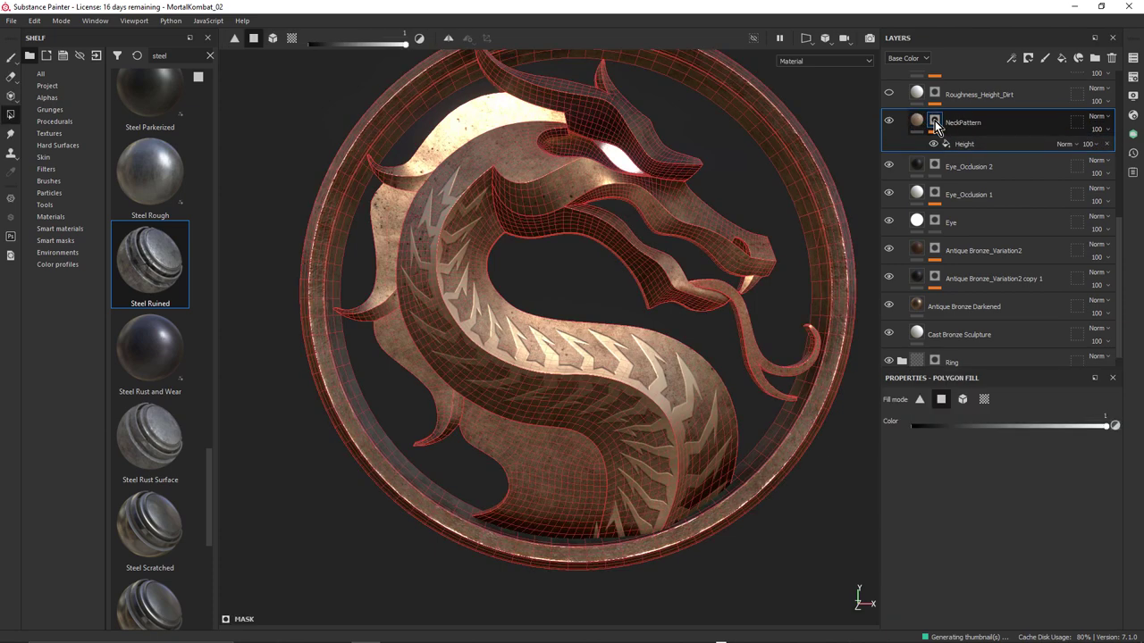
left_click(934, 121, "alt")
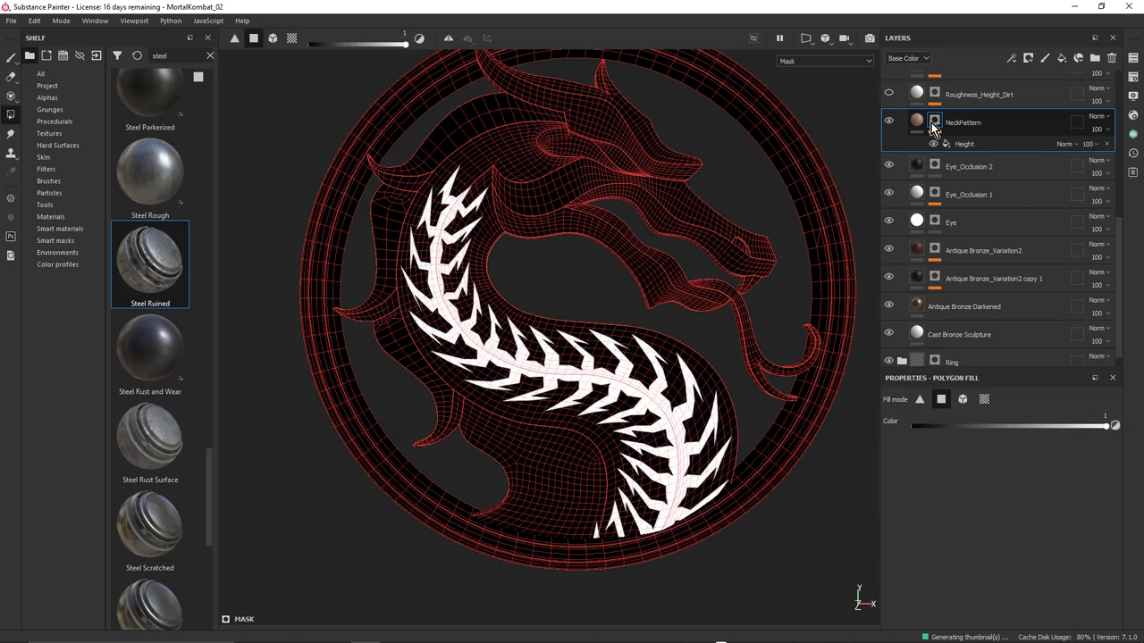
left_click(951, 145)
Inspect the Height fill's DragonDecal grayscale settings driving the NeckPattern mask.
left_click(935, 121, "alt")
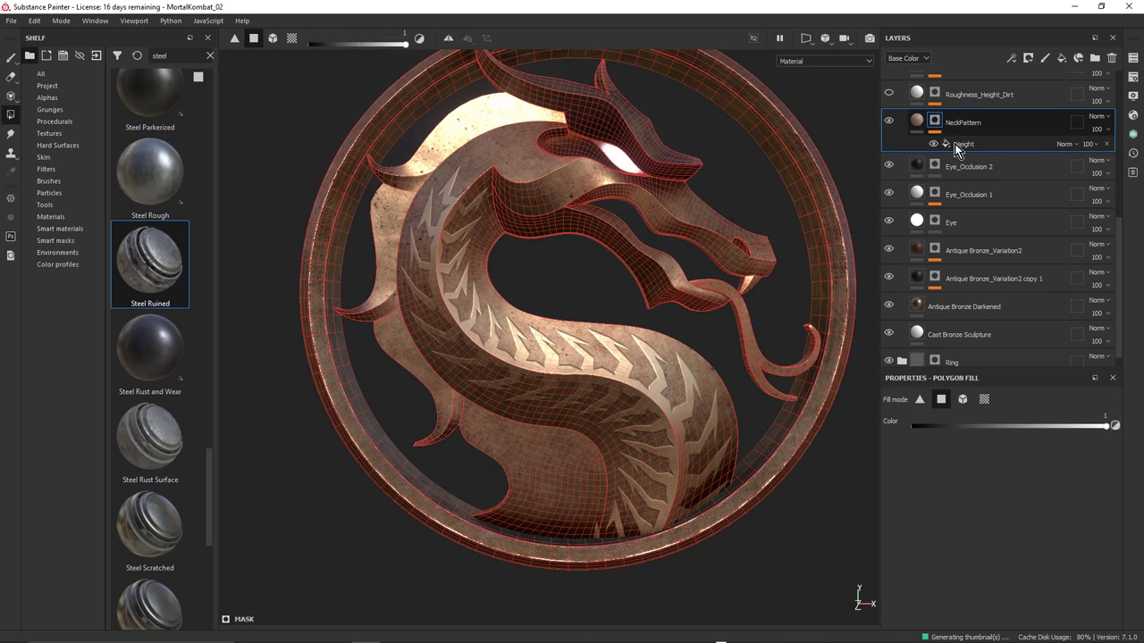
left_click(959, 145)
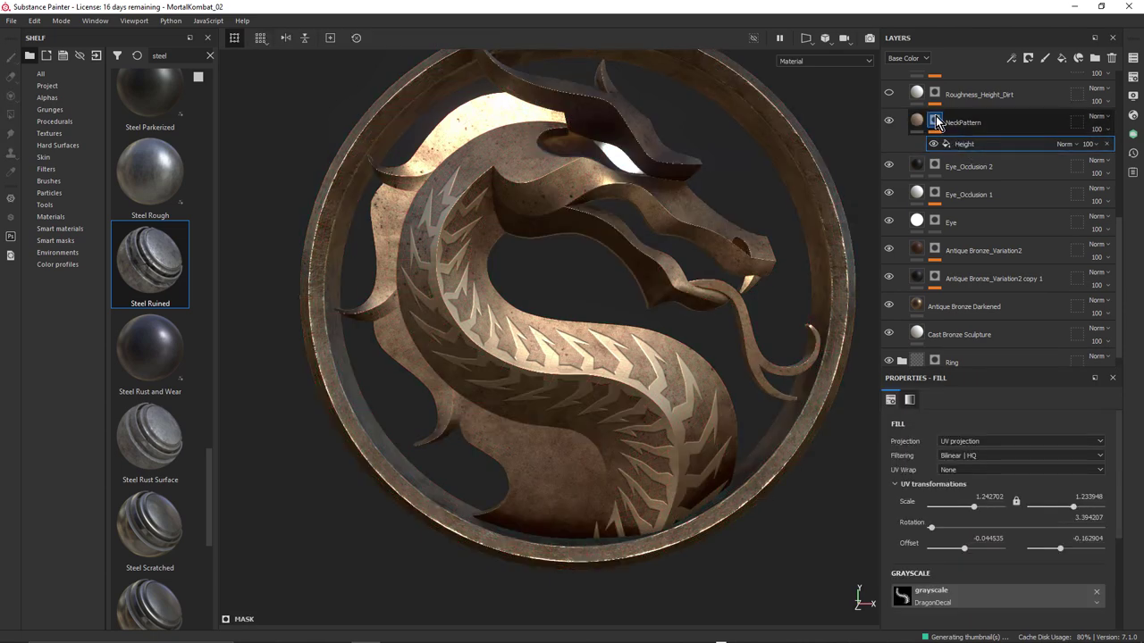
left_click(935, 120)
right_click(934, 120)
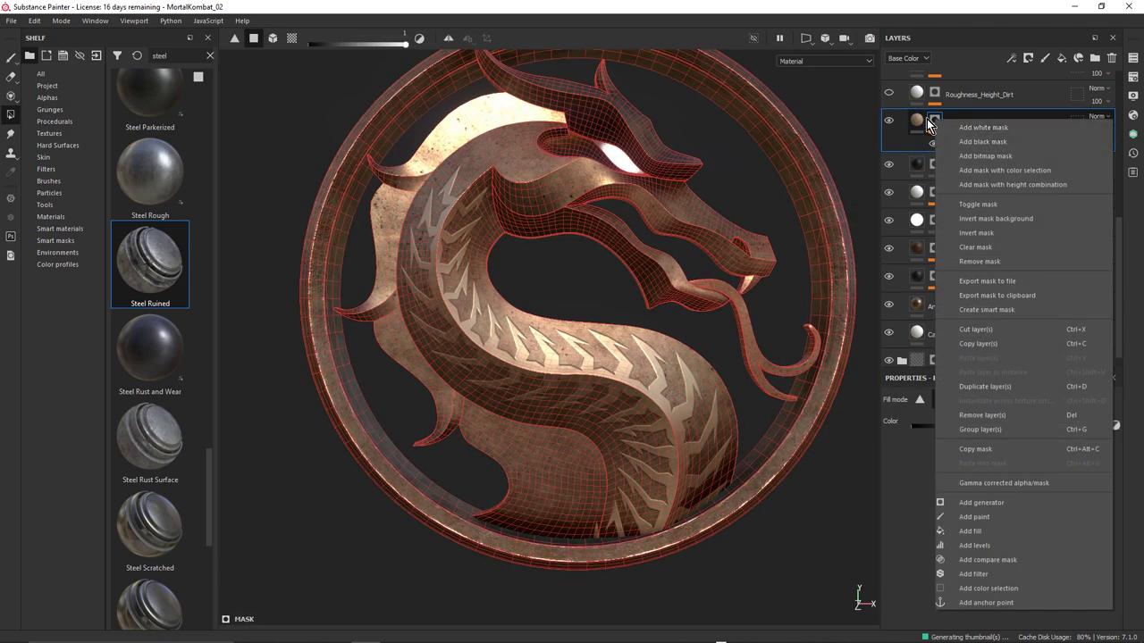
key("Escape")
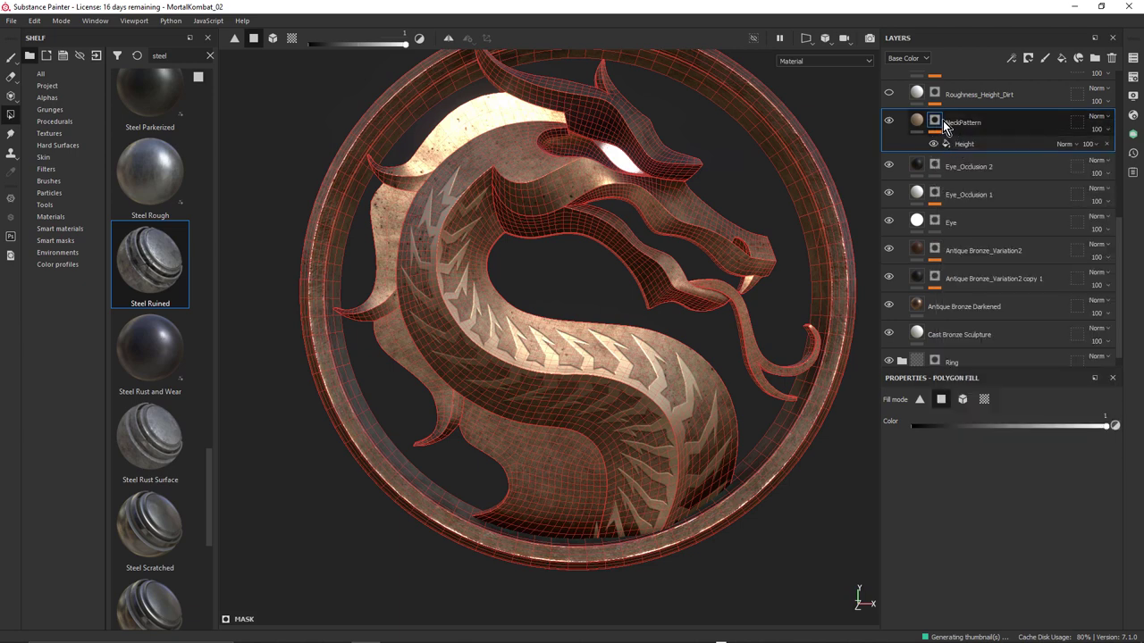
right_click(938, 122)
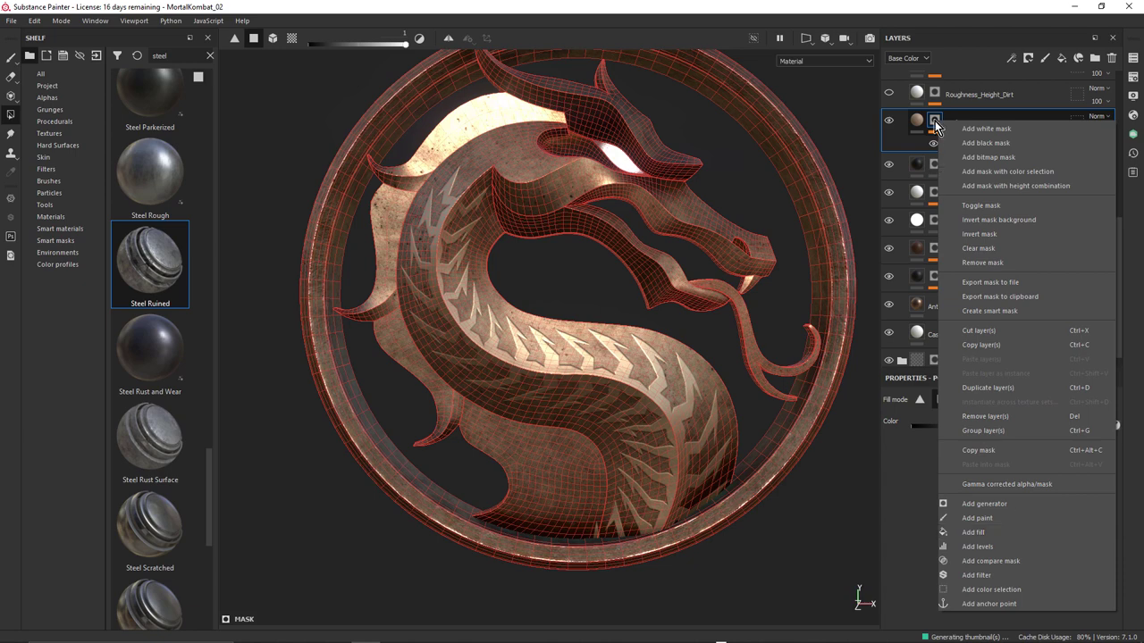
key("Escape")
left_click(959, 148)
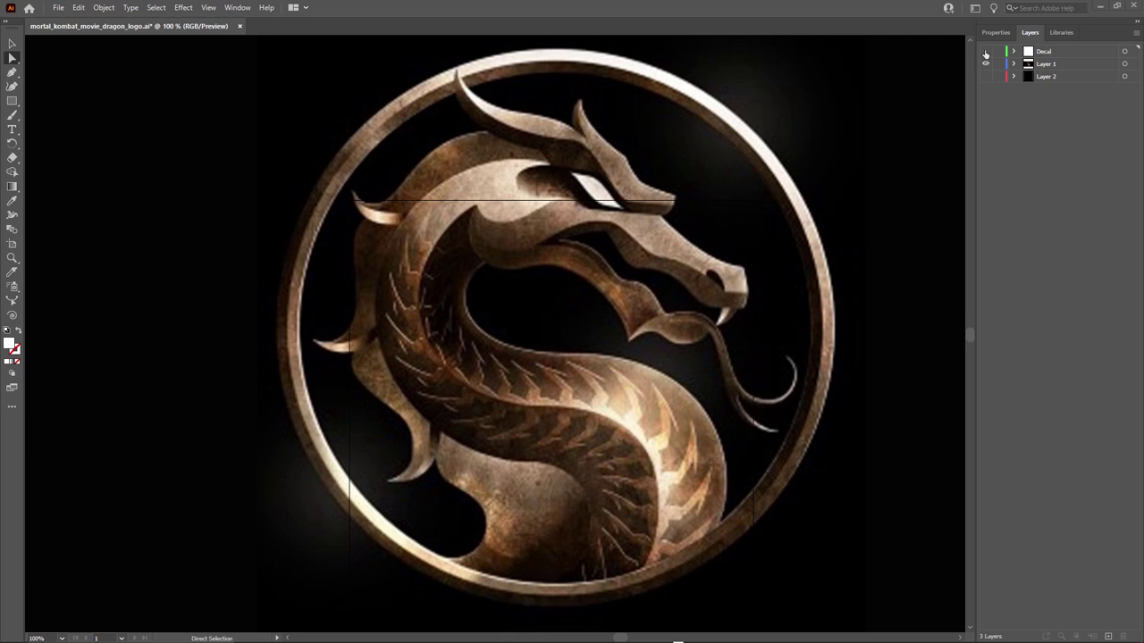
Show and select the Decal spine artwork, hide the dragon photo, and show the black background layer.
left_click(986, 52)
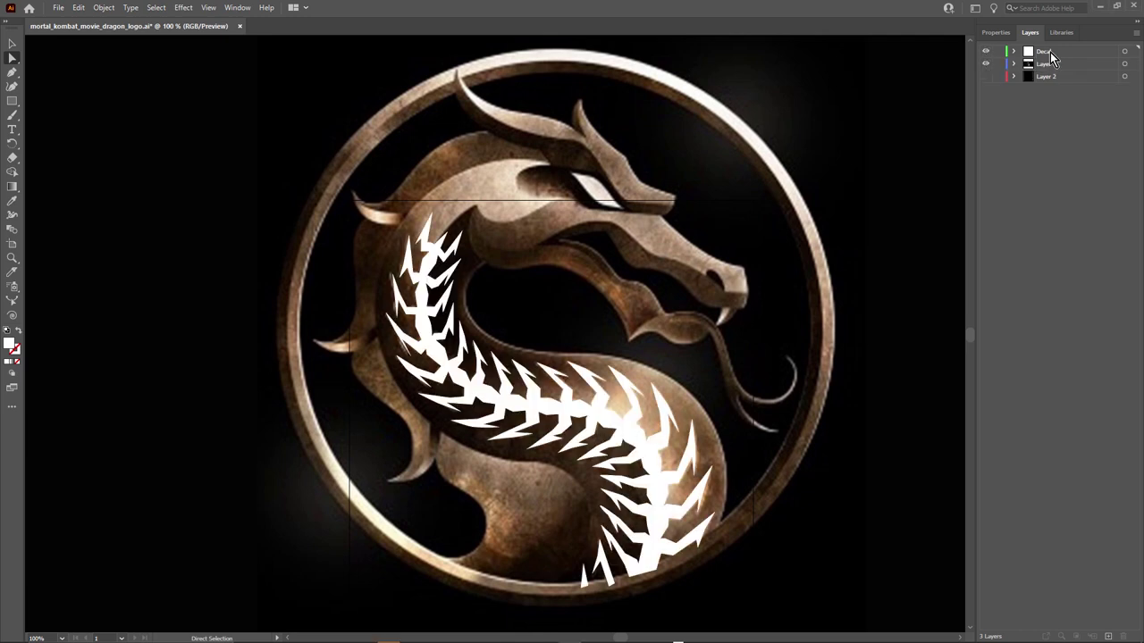
left_click(1124, 51)
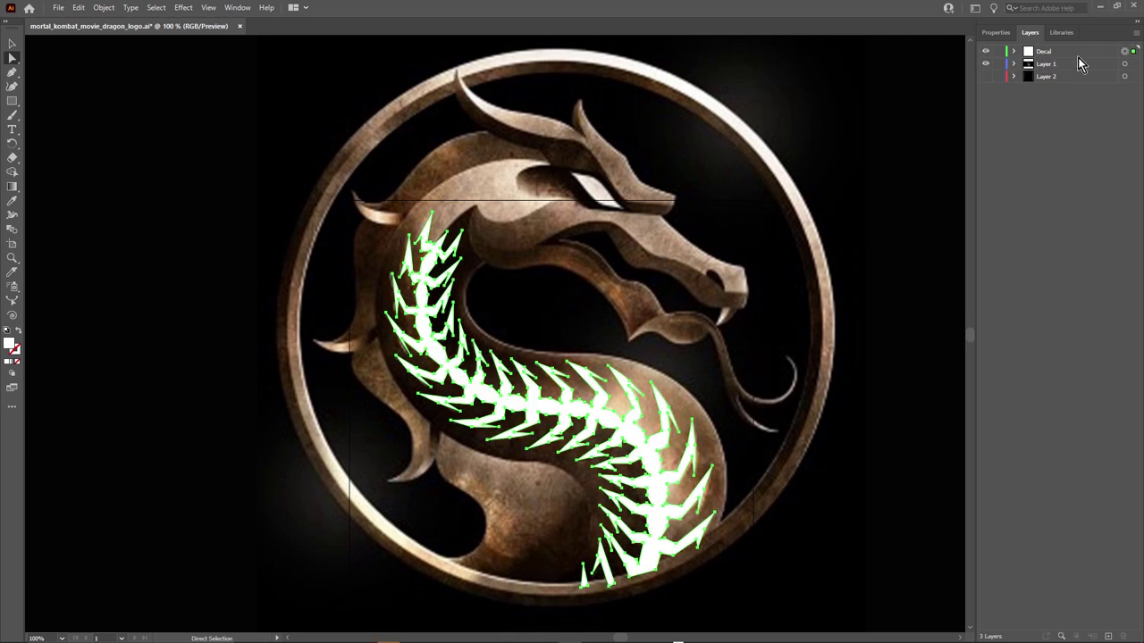
left_click(986, 63)
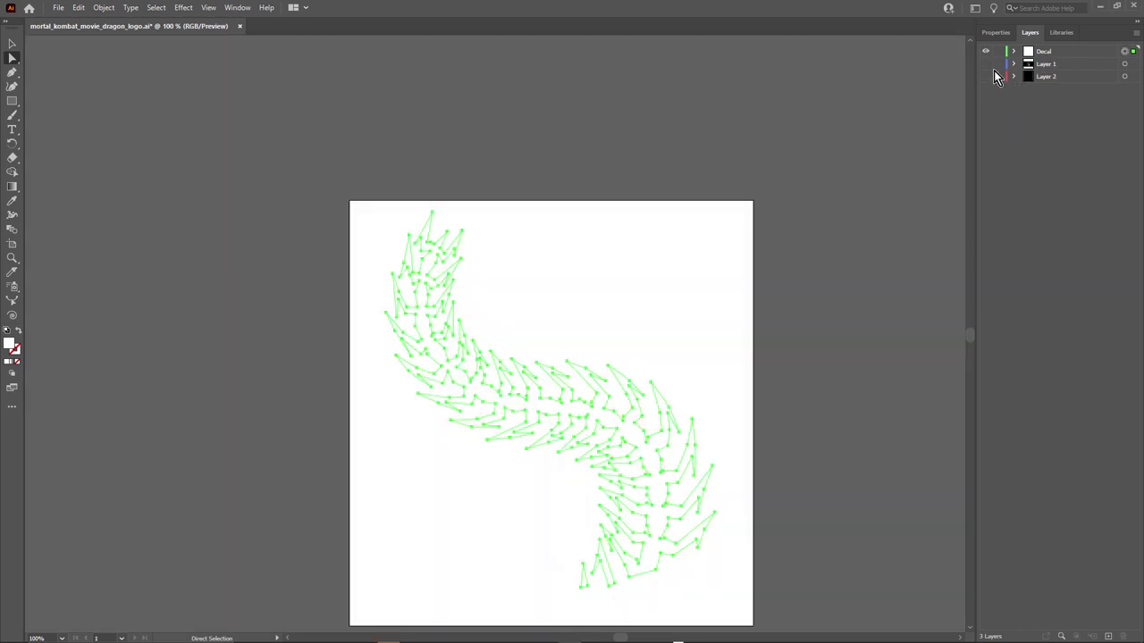
left_click(986, 77)
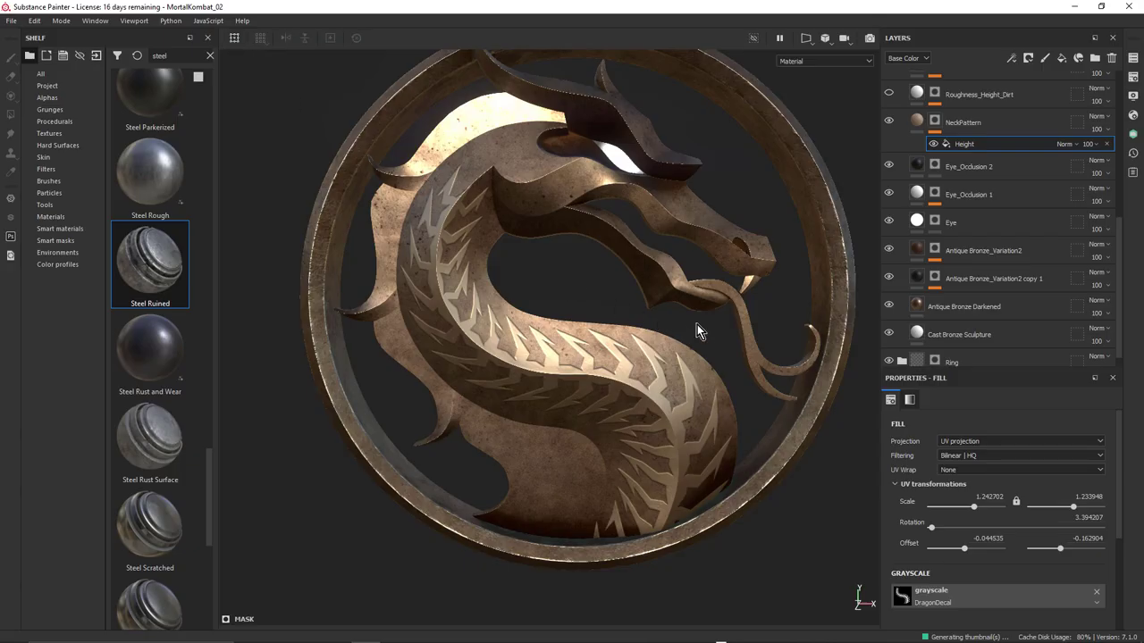
Switch to side-by-side 3D and 2D views and nudge the decal's position with the transform handles.
left_click(806, 39)
left_click(836, 57)
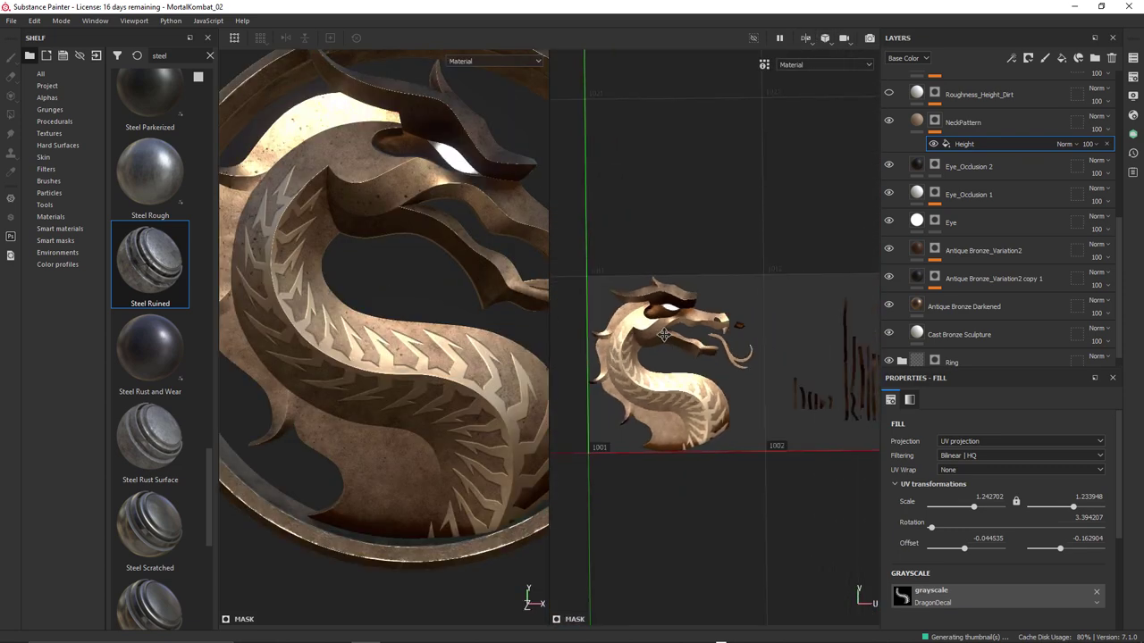
left_click(233, 40)
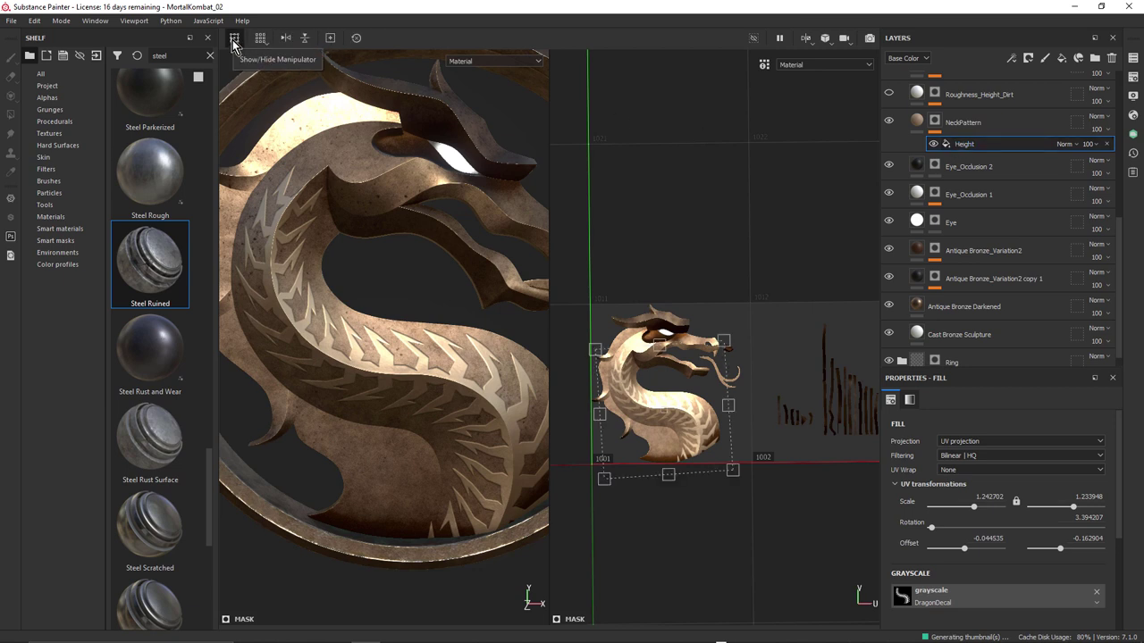
scroll(657, 399, "up", 6)
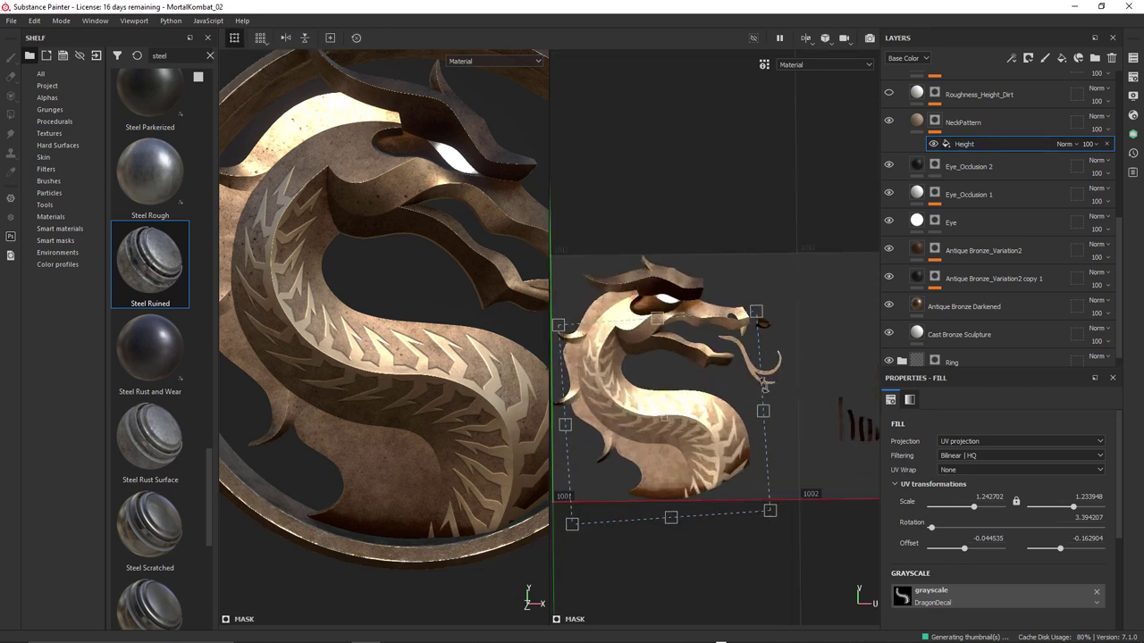
left_click_drag(745, 335, 735, 327)
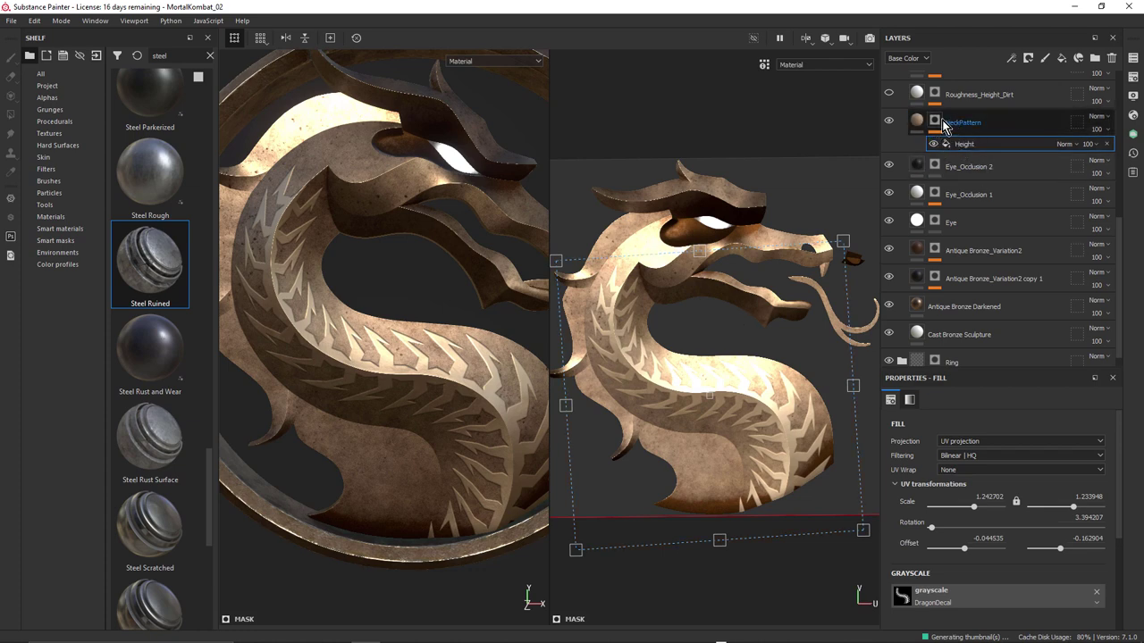
Delete the Height fill from the NeckPattern mask and let the layer affect base colour.
key("Delete")
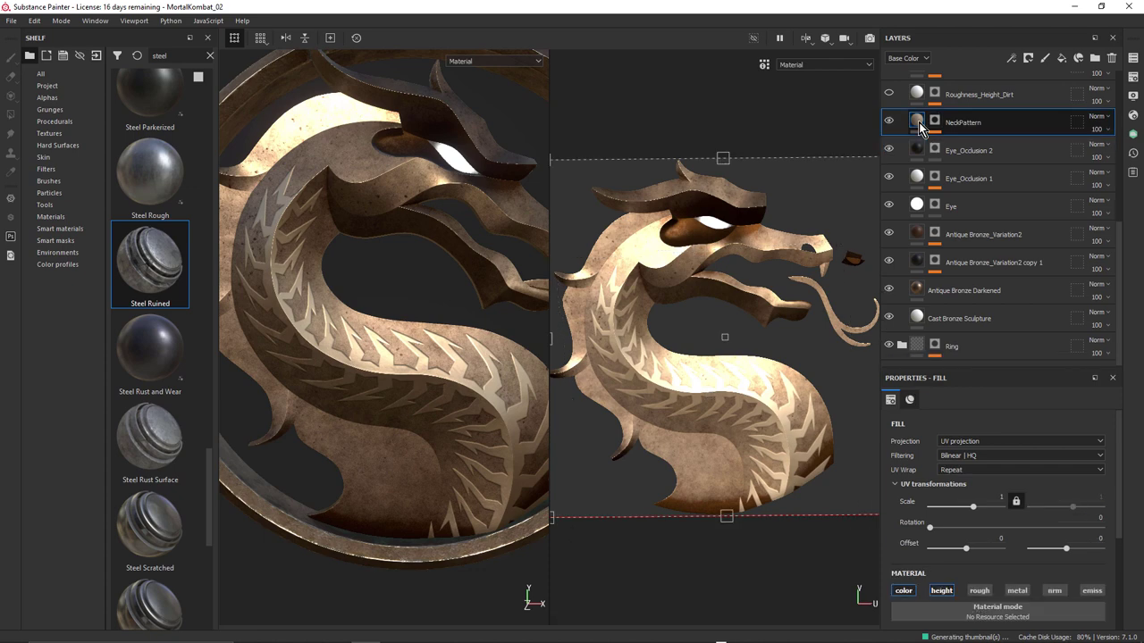
left_click(904, 591)
scroll(987, 126, "up", 2)
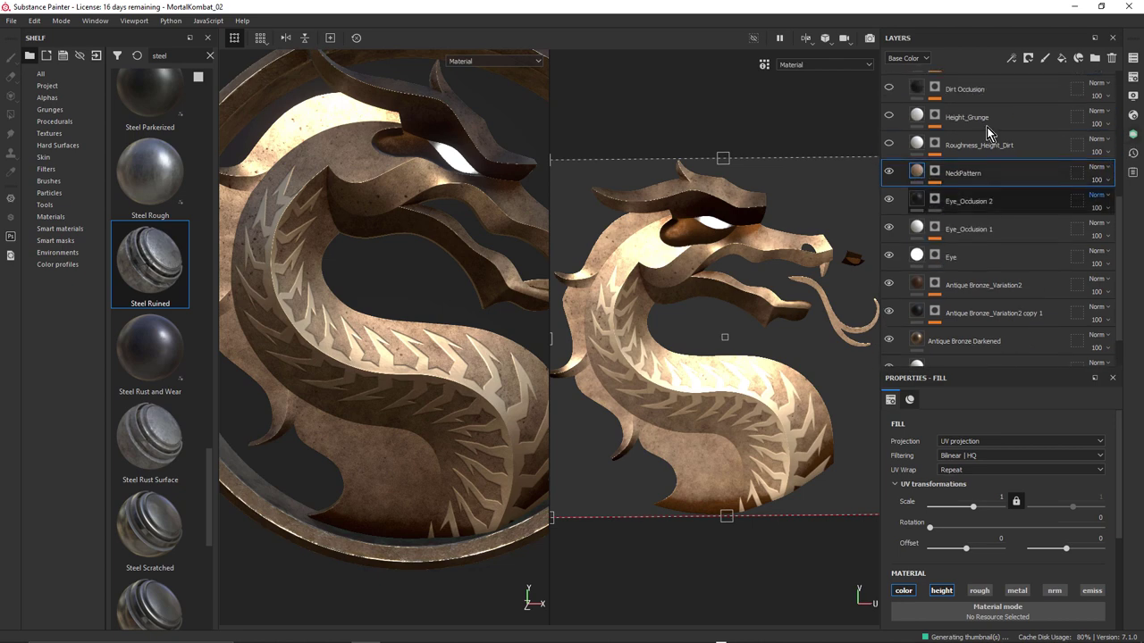
left_click(810, 40)
Return to a single frontal 3D view and turn on the Roughness_Height_Dirt and Height_Grunge layers.
left_click(836, 79)
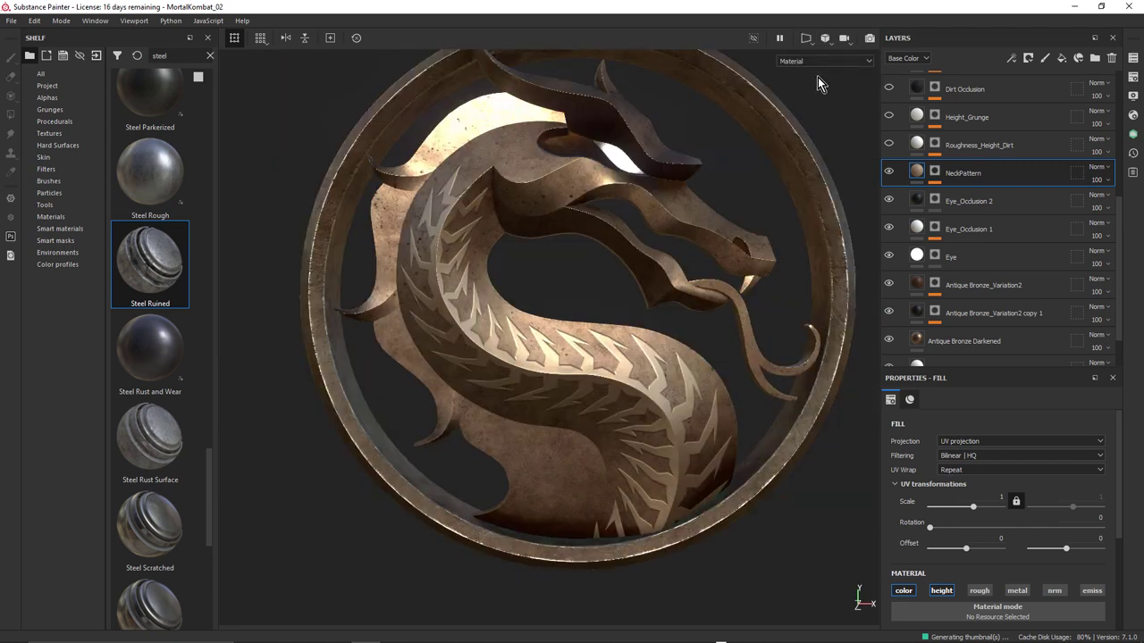
left_click_drag(791, 121, 574, 332, "alt")
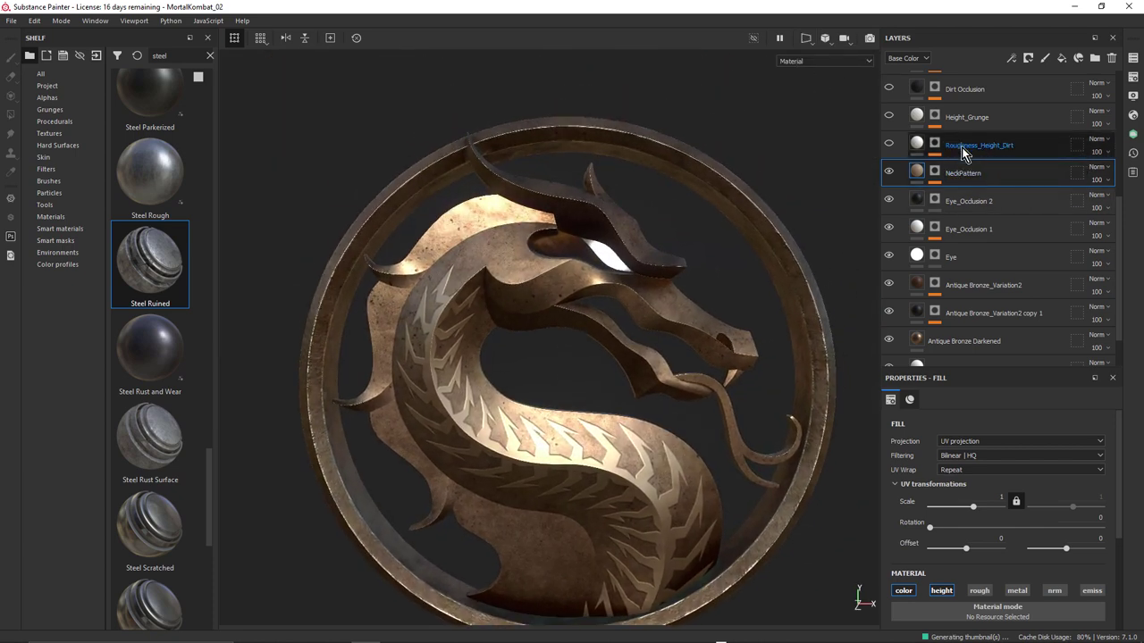
left_click(889, 146)
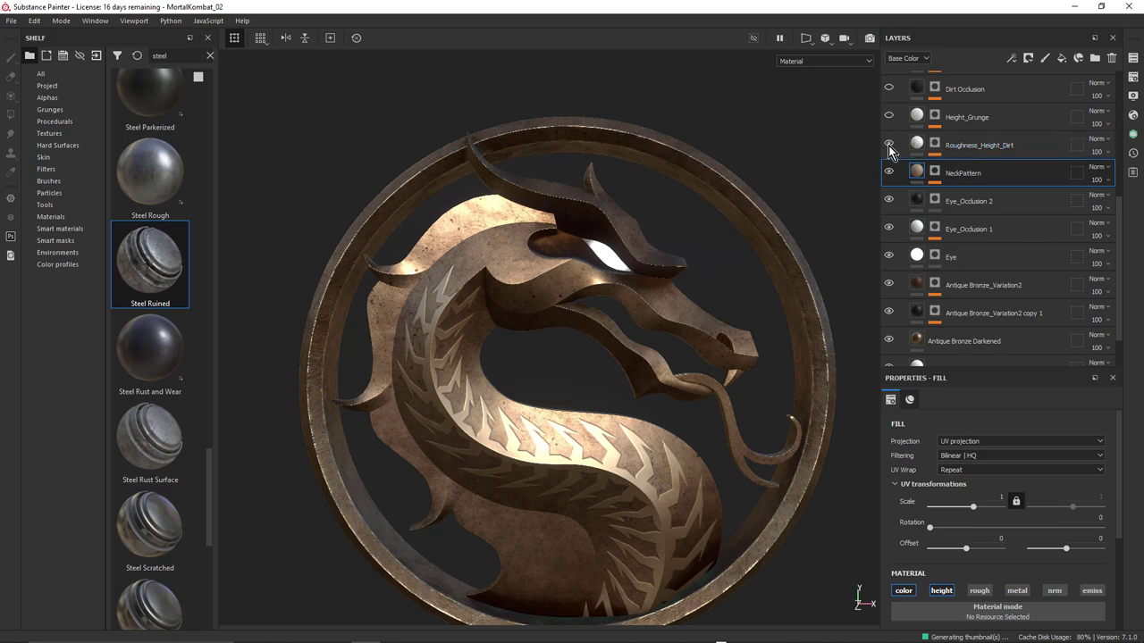
left_click(890, 117)
Turn on the Dirt Occlusion, EdgeWear, Edge Highlight 1 and Edge Highlight 2 layers.
scroll(1119, 196, "up", 1)
scroll(1119, 197, "up", 5)
left_click(889, 224)
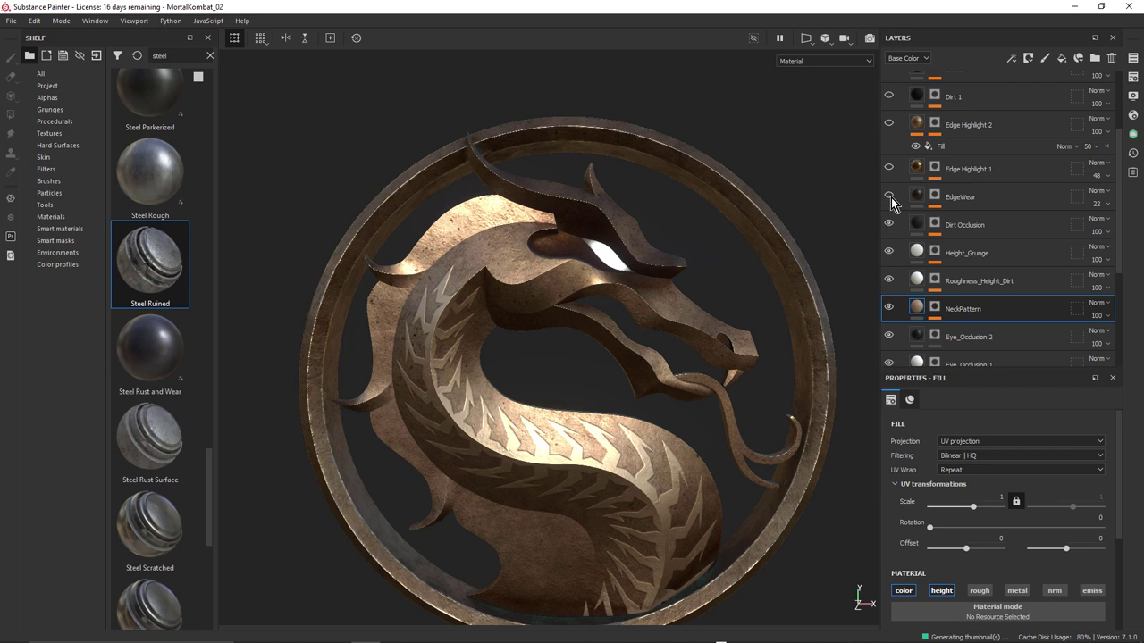
left_click(888, 196)
left_click(888, 168)
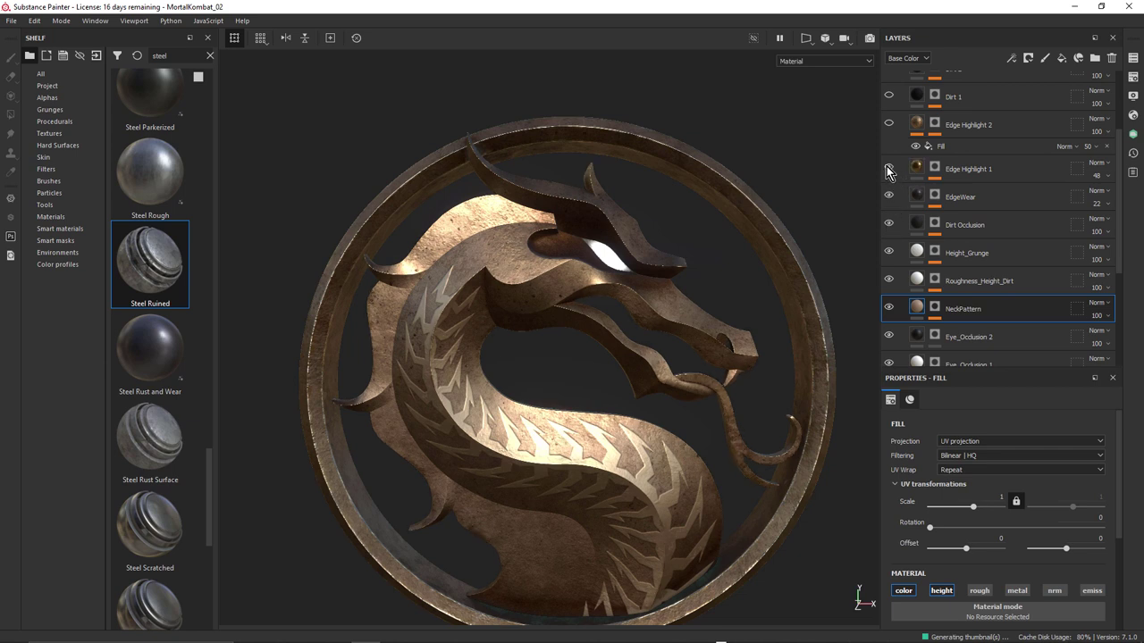
left_click(889, 124)
Switch the Dirt 1 and Oxydation layers back on.
scroll(521, 232, "up", 5)
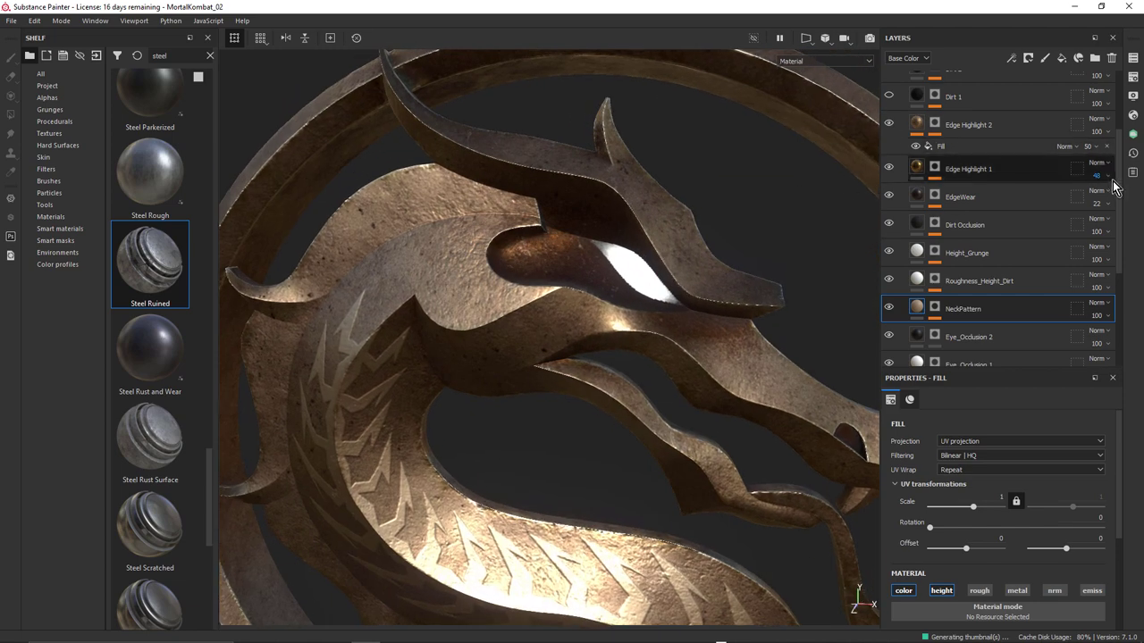
scroll(1073, 206, "up", 3)
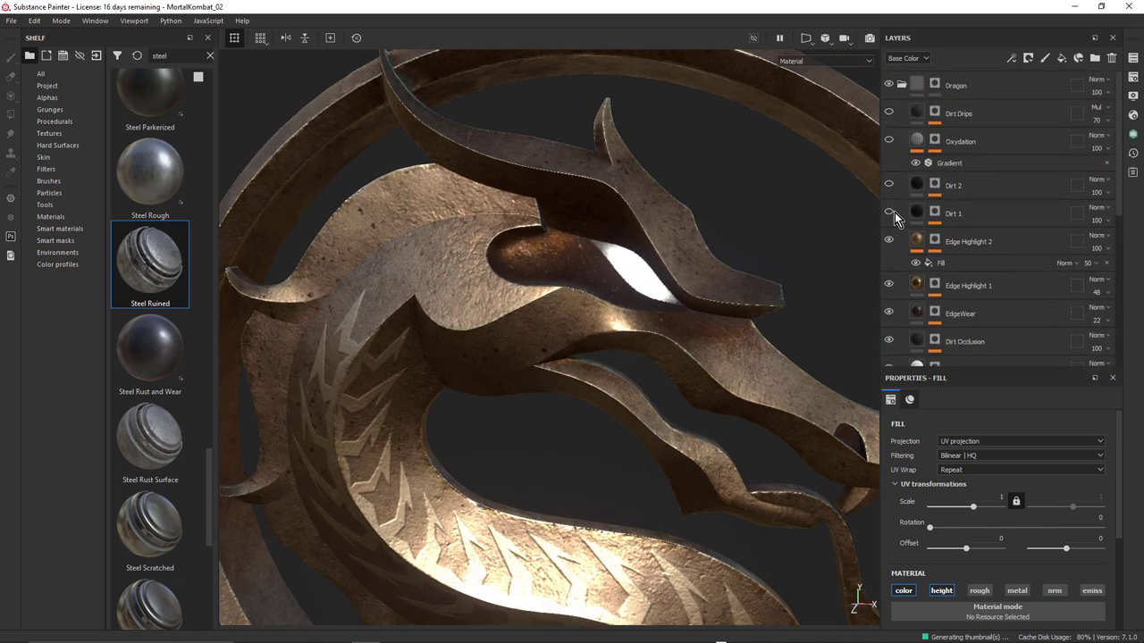
left_click(889, 213)
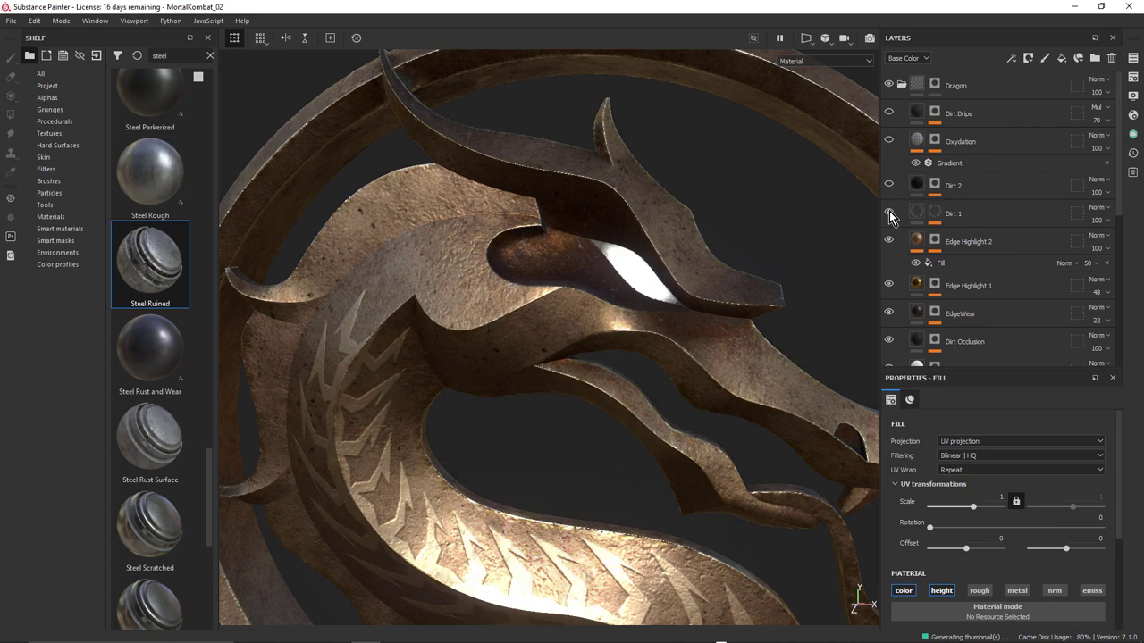
left_click(888, 143)
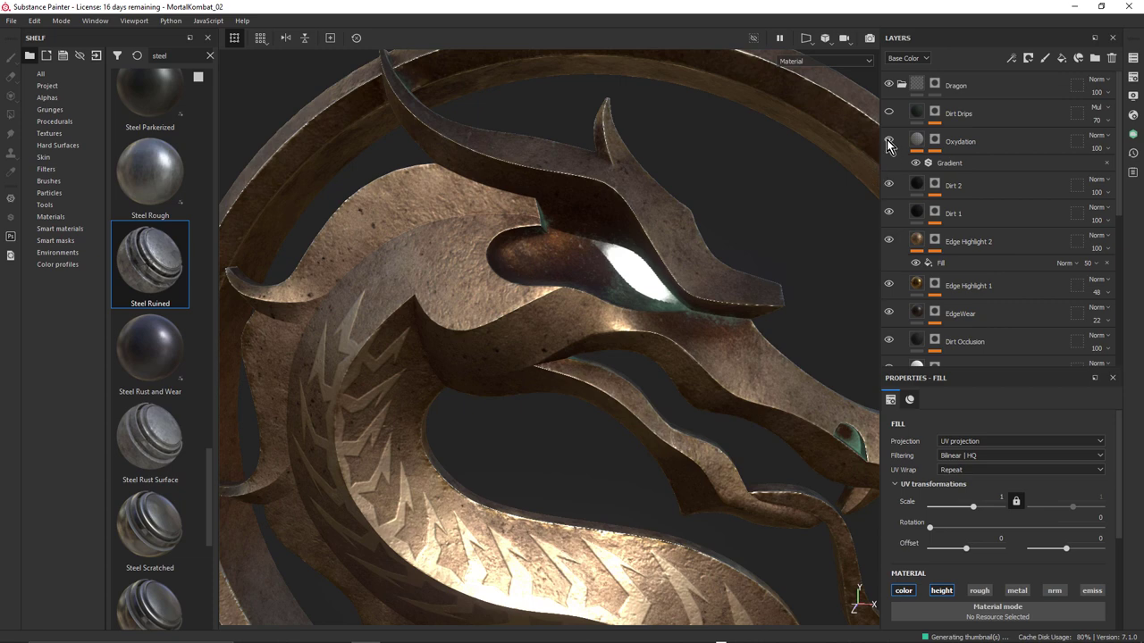
Toggle the Oxydation layer on and off to compare its effect.
left_click(888, 142)
left_click(888, 142)
left_click(888, 142)
left_click(888, 142)
Select the Oxydation mask and bring up its Dirt generator without adding effects.
left_click(935, 142)
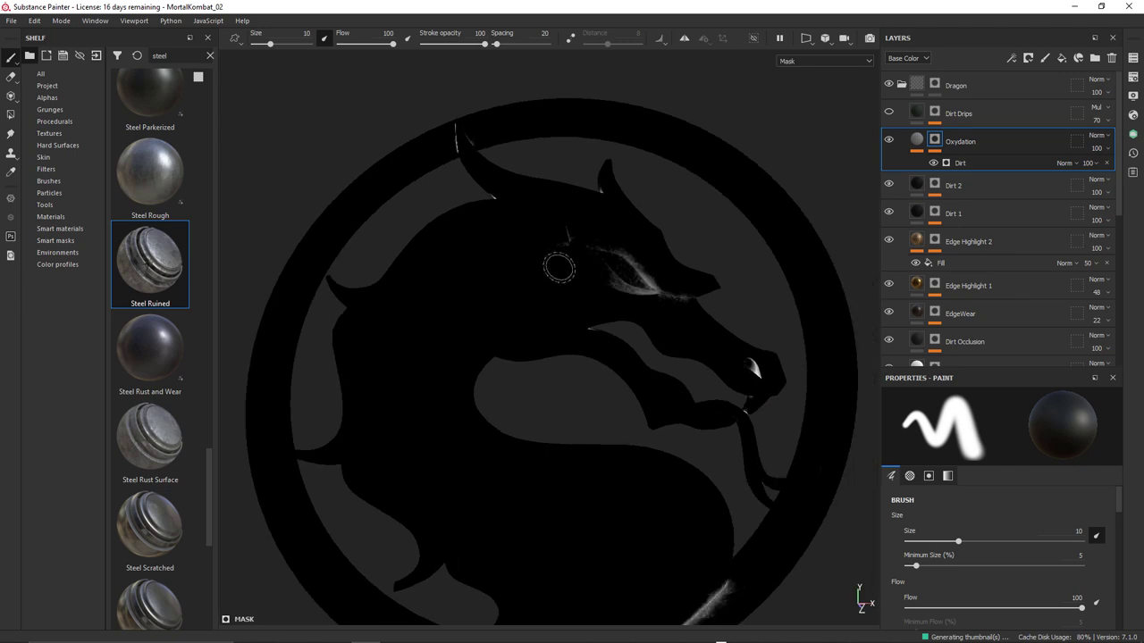
left_click_drag(559, 267, 697, 332, "alt")
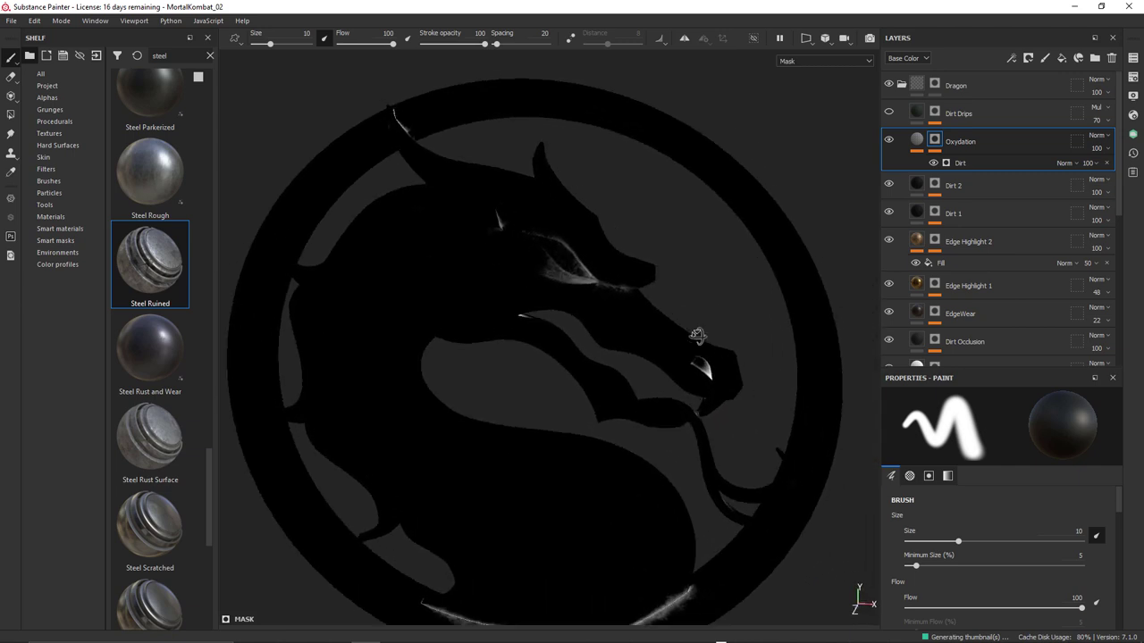
left_click(919, 148)
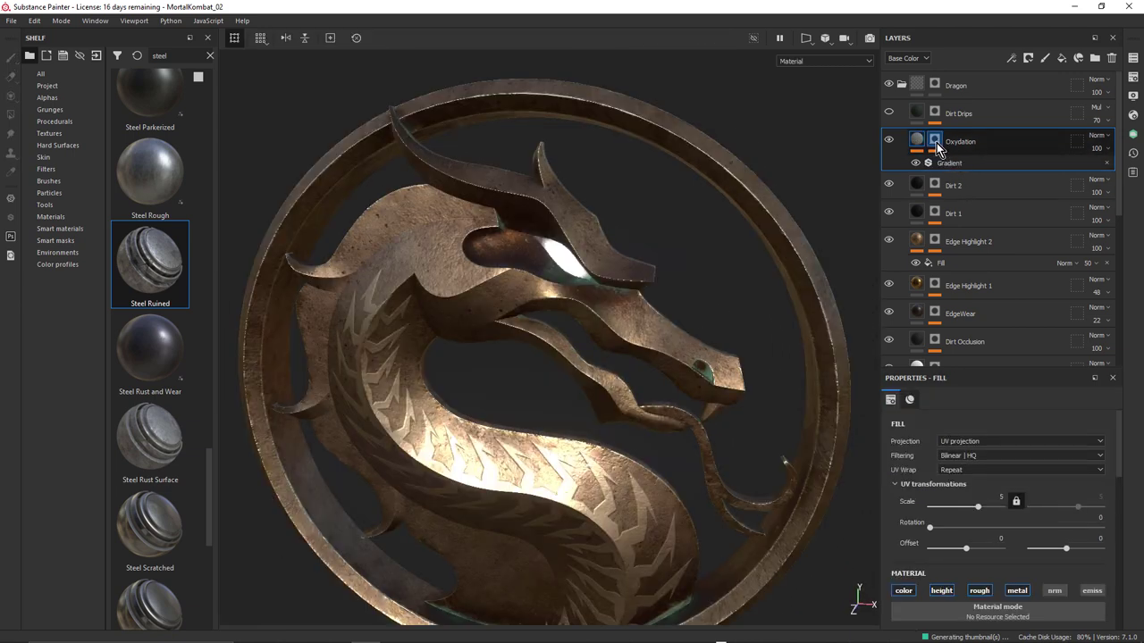
left_click(935, 143)
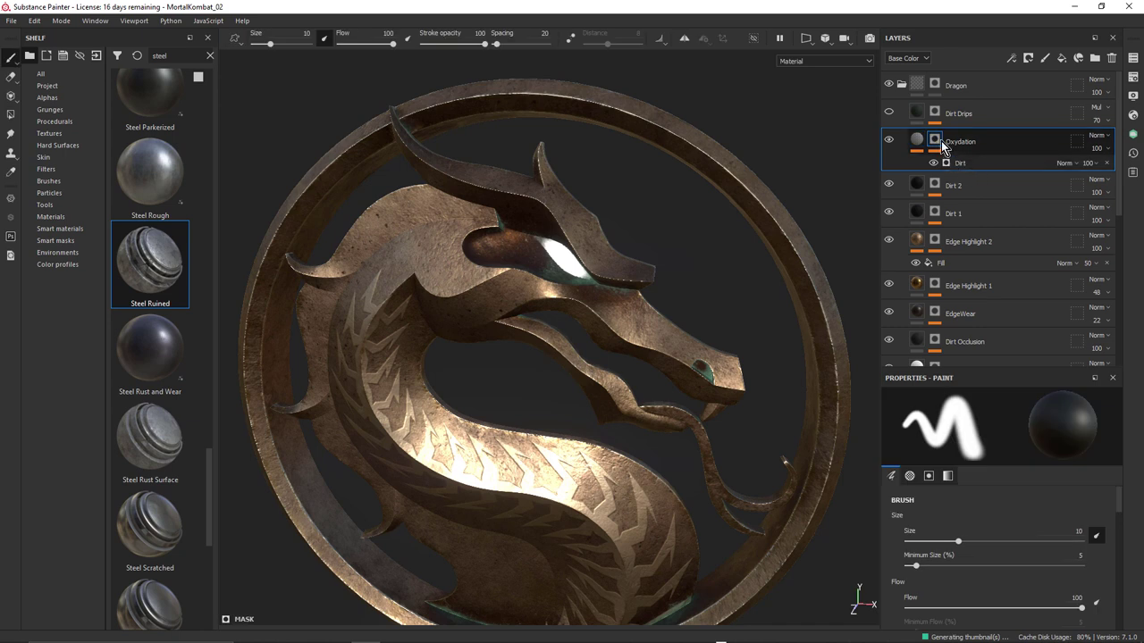
right_click(958, 165)
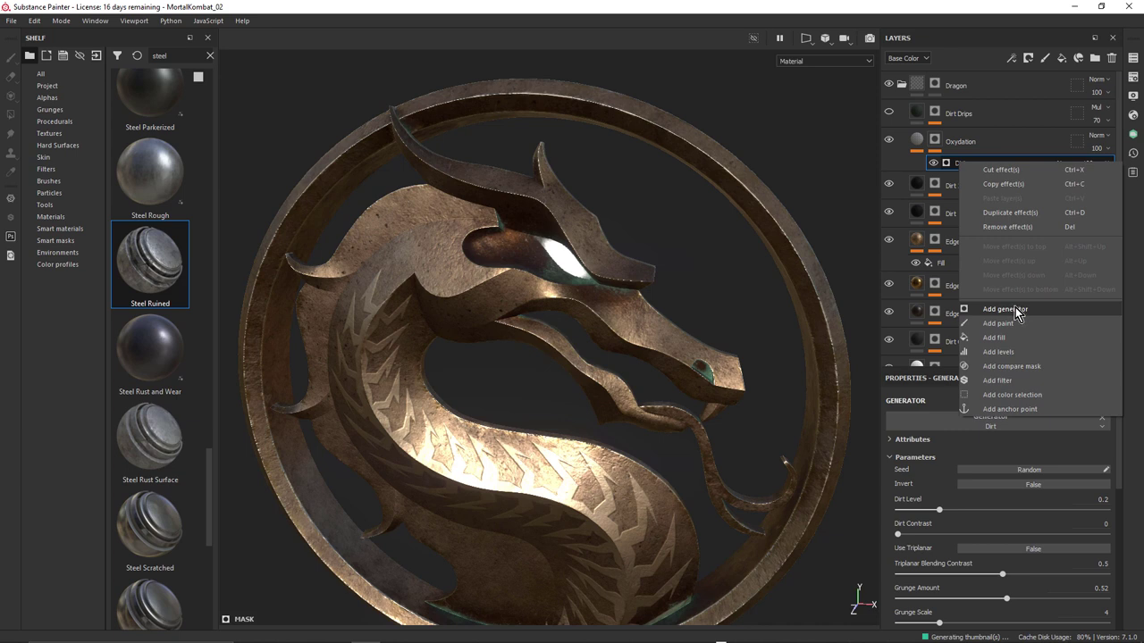
left_click(952, 165)
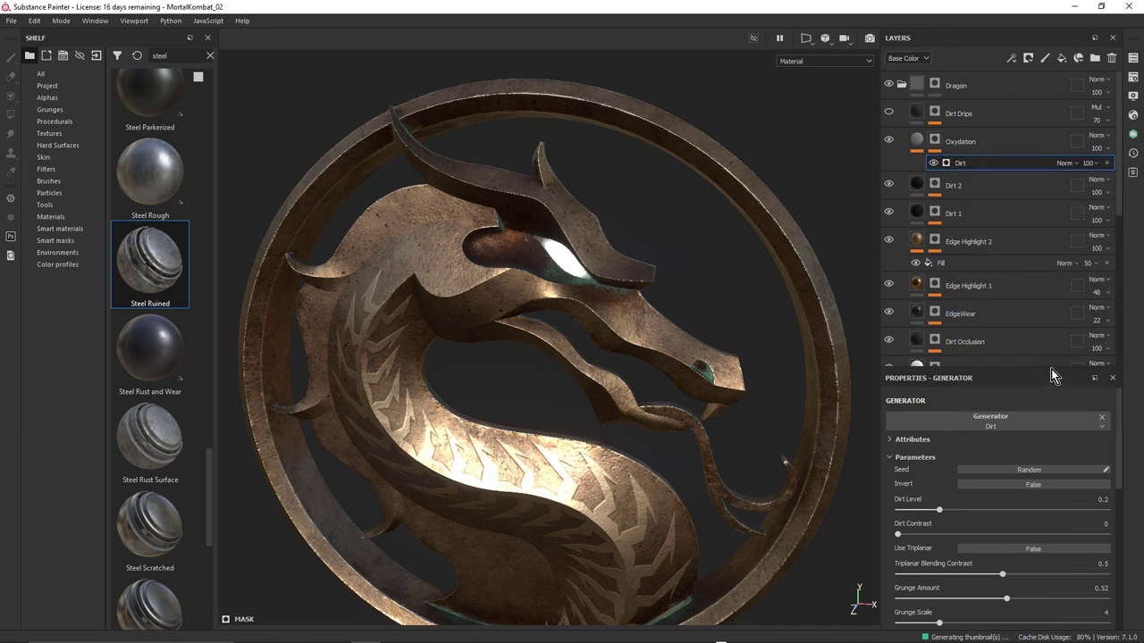
Enlarge Properties, try other Dirt Level and Grunge Amount values, restoring 0.2 and 0.52.
left_click_drag(1051, 369, 1051, 211)
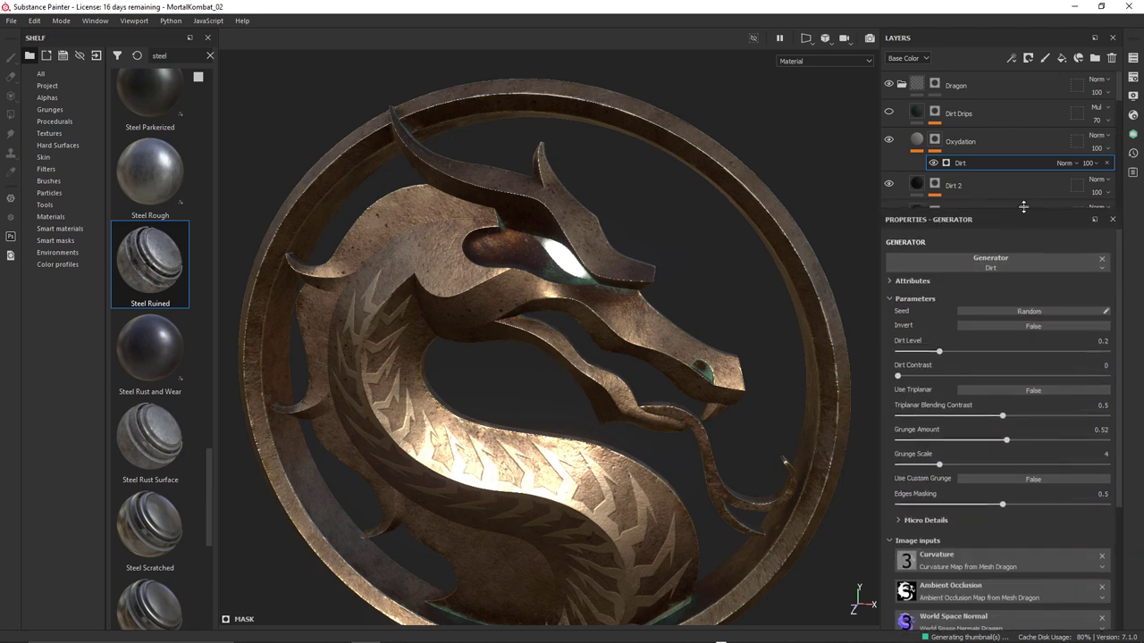
left_click_drag(938, 350, 971, 361)
left_click_drag(677, 327, 631, 268, "alt")
left_click(939, 349)
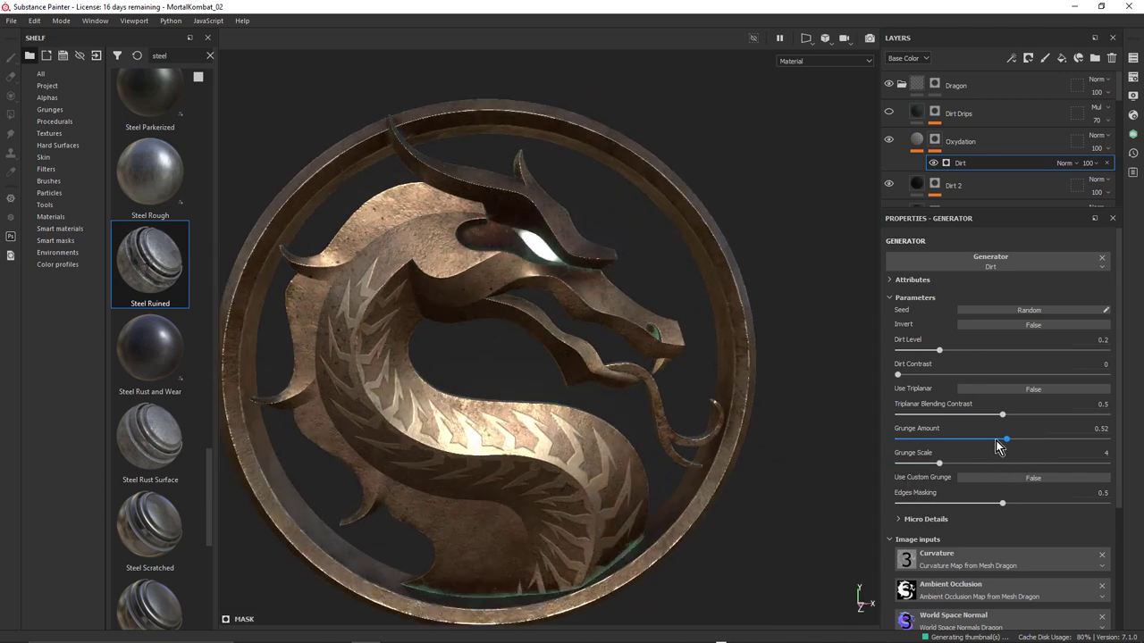
left_click_drag(1007, 444, 1066, 460)
key("ctrl+z")
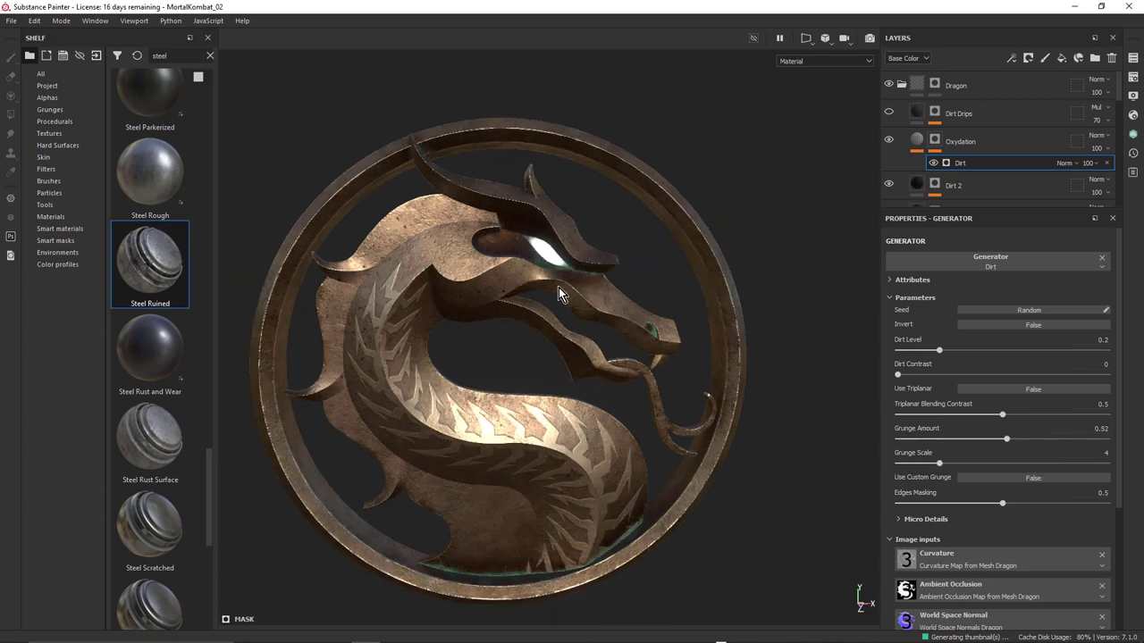
scroll(703, 312, "up", 3)
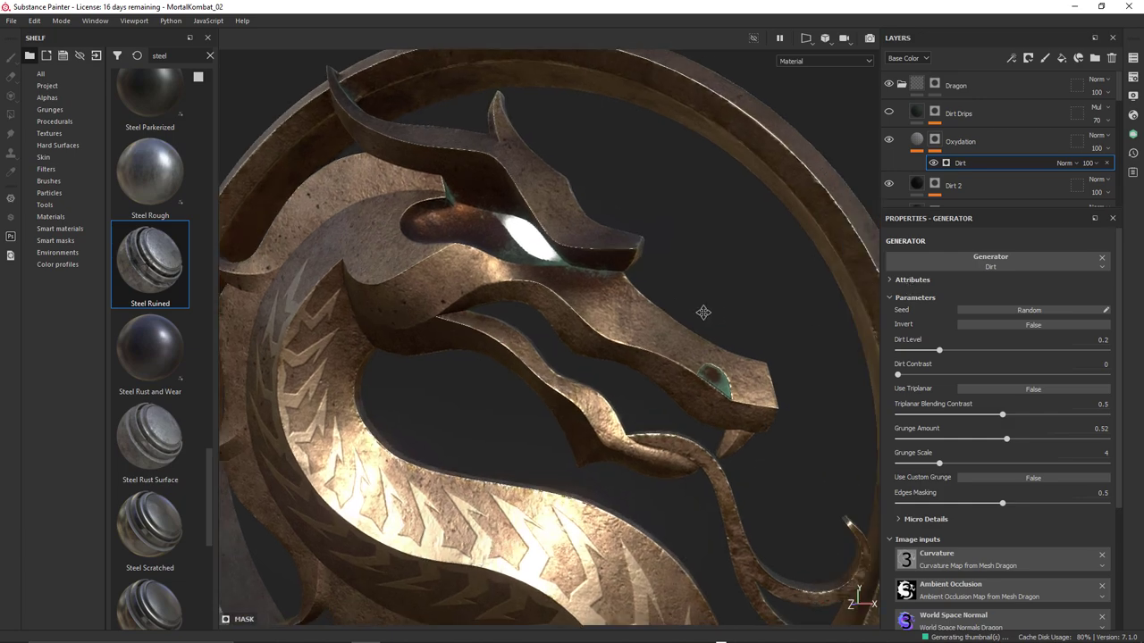
left_click_drag(704, 312, 581, 338, "alt")
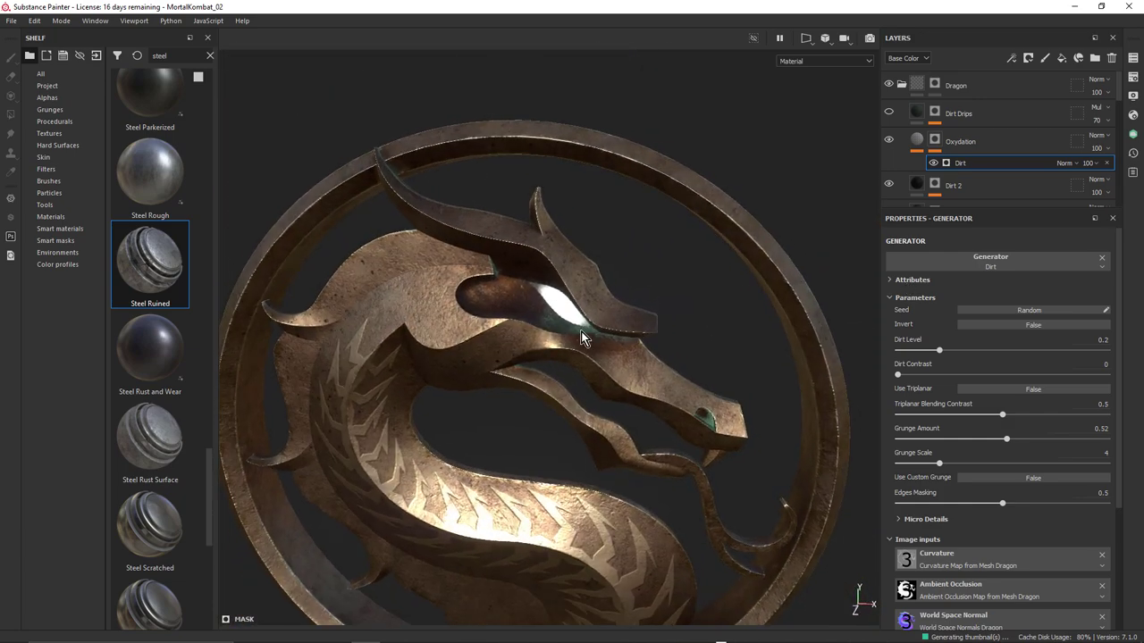
Turn the Dirt Drips layer back on and collapse the Dragon layer group.
left_click(889, 114)
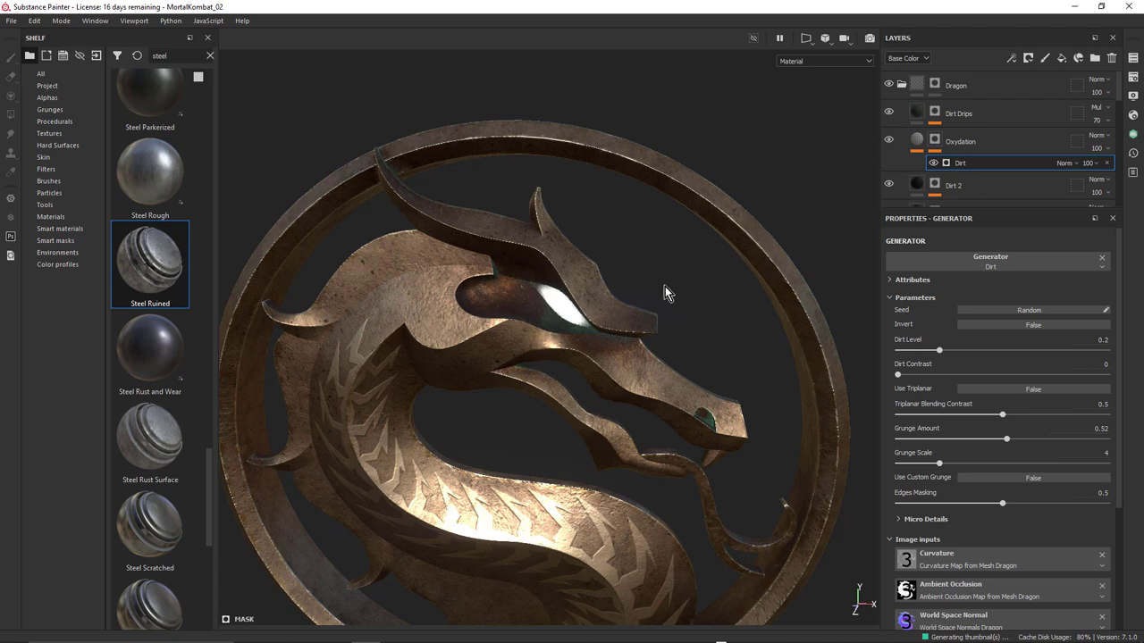
left_click(900, 86)
left_click_drag(554, 259, 476, 306, "alt")
Rotate the environment lighting and orbit to inspect the emblem's side and ring edge.
right_click_drag(476, 306, 516, 291, "shift")
left_click_drag(516, 291, 550, 268, "alt")
left_click_drag(659, 301, 717, 231, "alt")
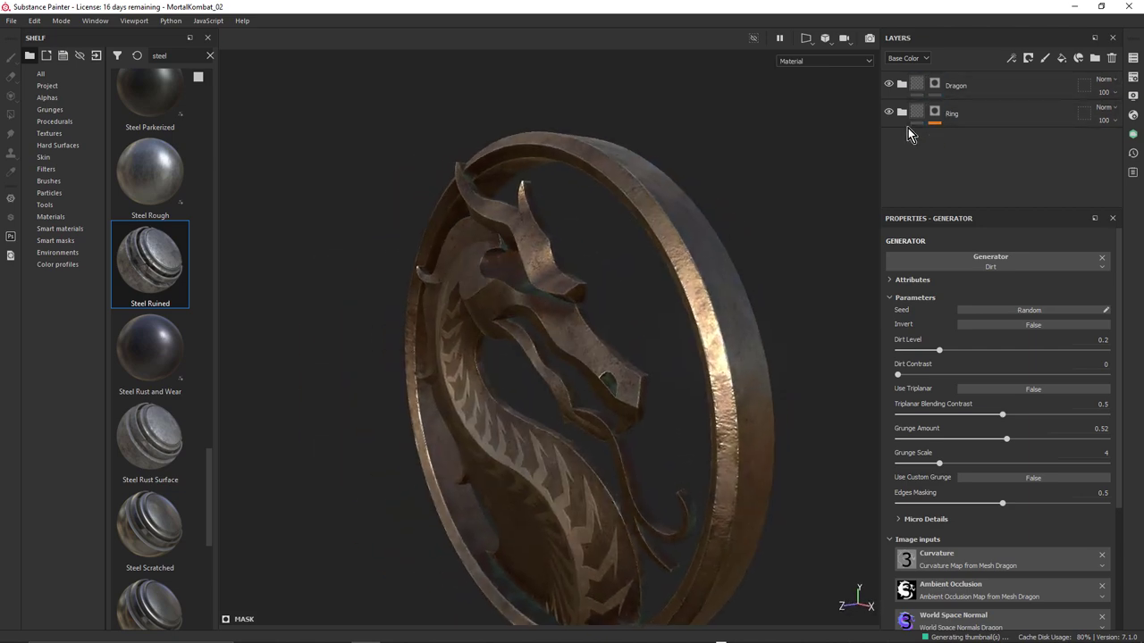
Hide the Dragon group so the dragon turns white, and expand the Ring group.
left_click(889, 84)
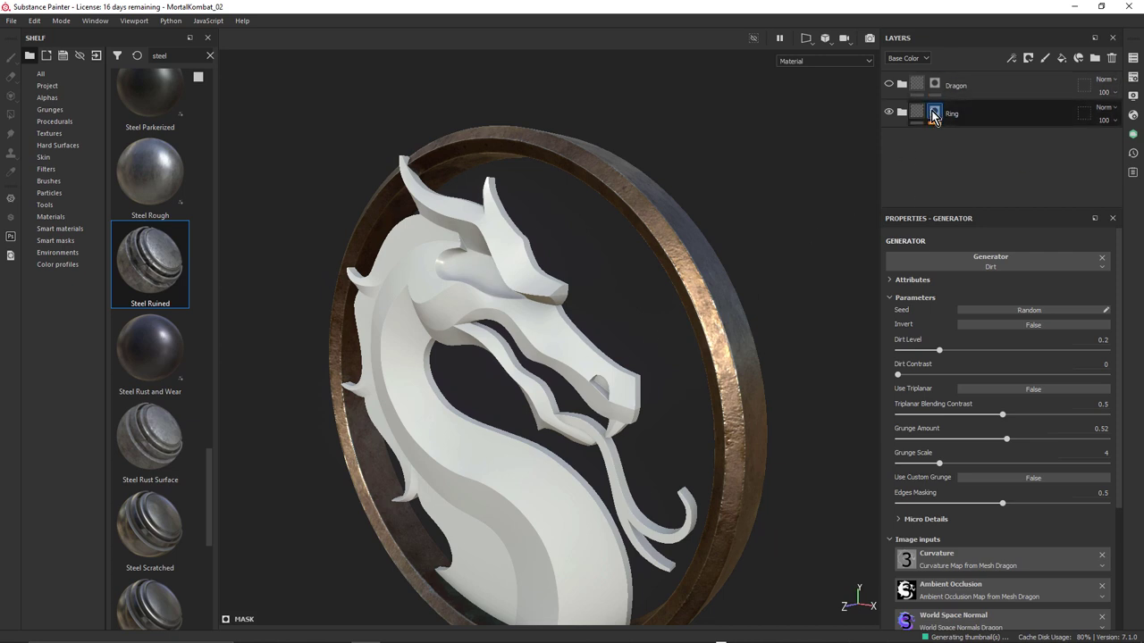
left_click(902, 113)
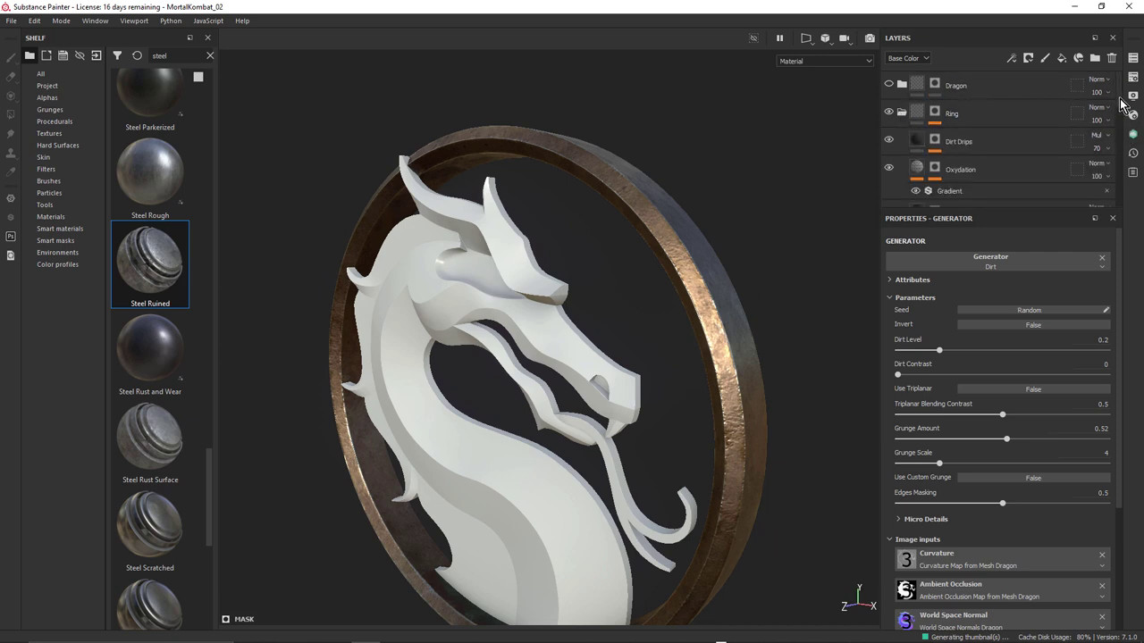
scroll(1117, 135, "down", 5)
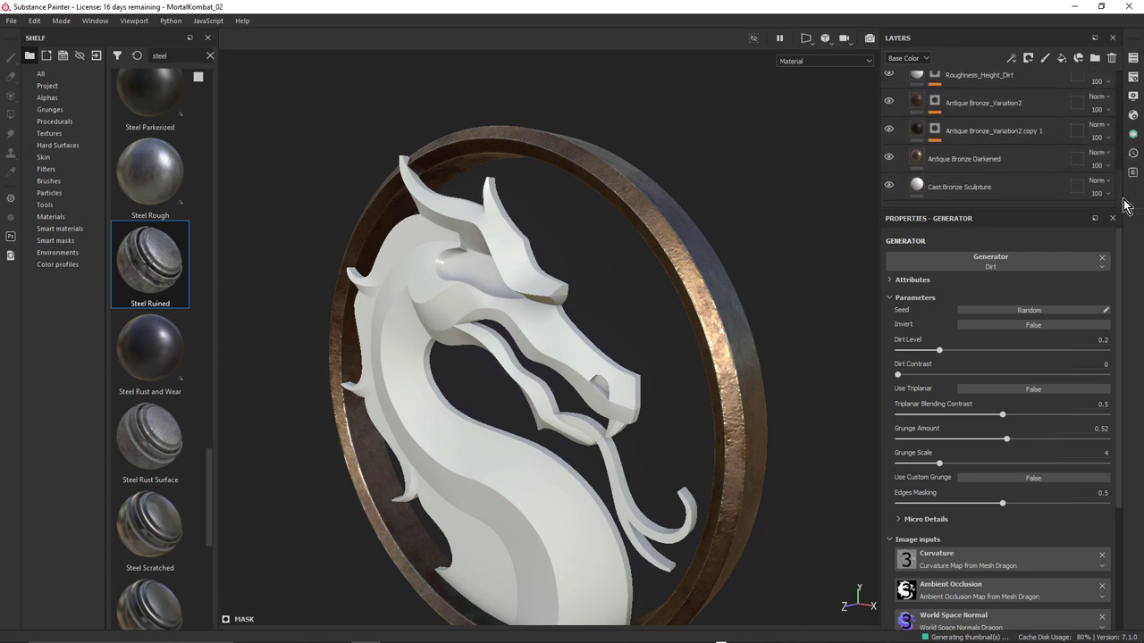
Inspect Cast Bronze Sculpture's Tri-planar projection and the Antique Bronze_Variation2 copy 1 mask's Dirt 2 fill.
left_click(916, 190)
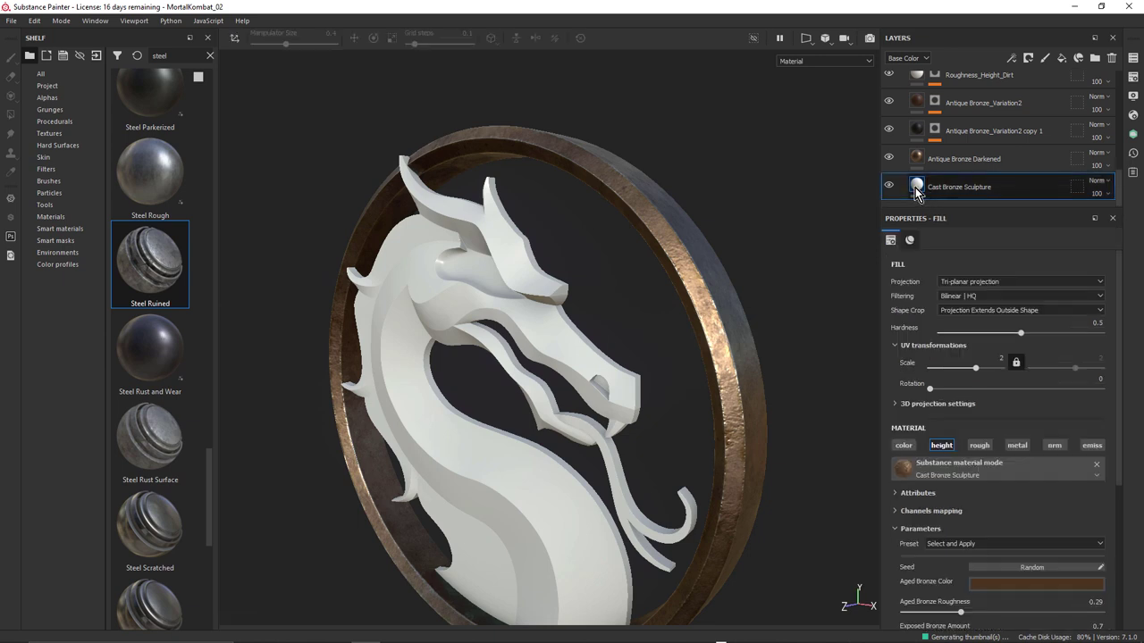
left_click(976, 281)
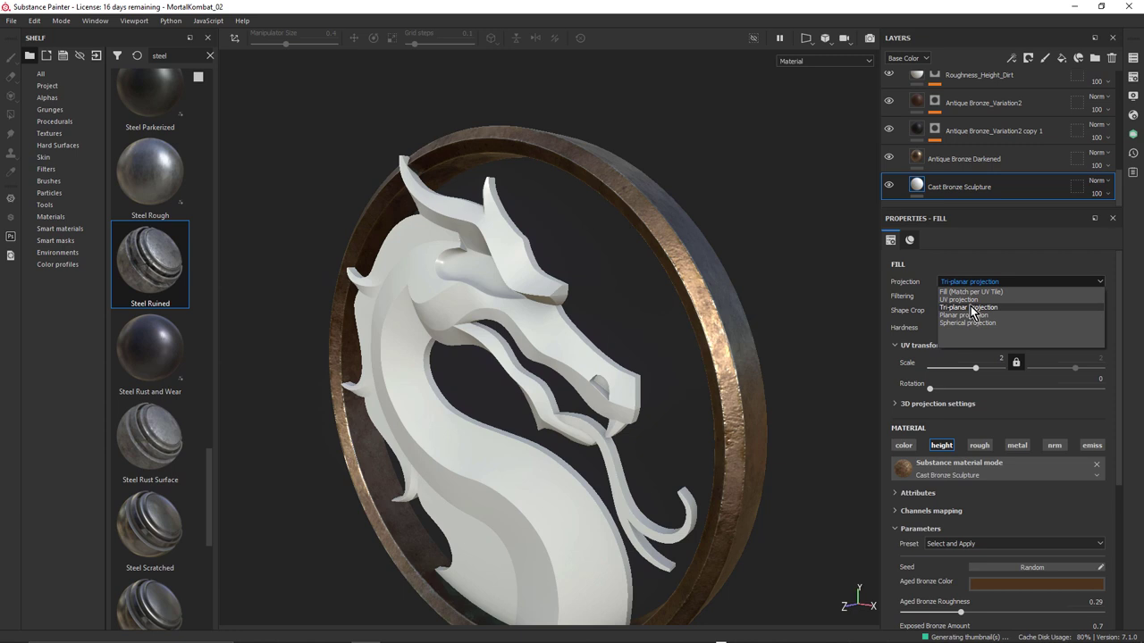
left_click(972, 268)
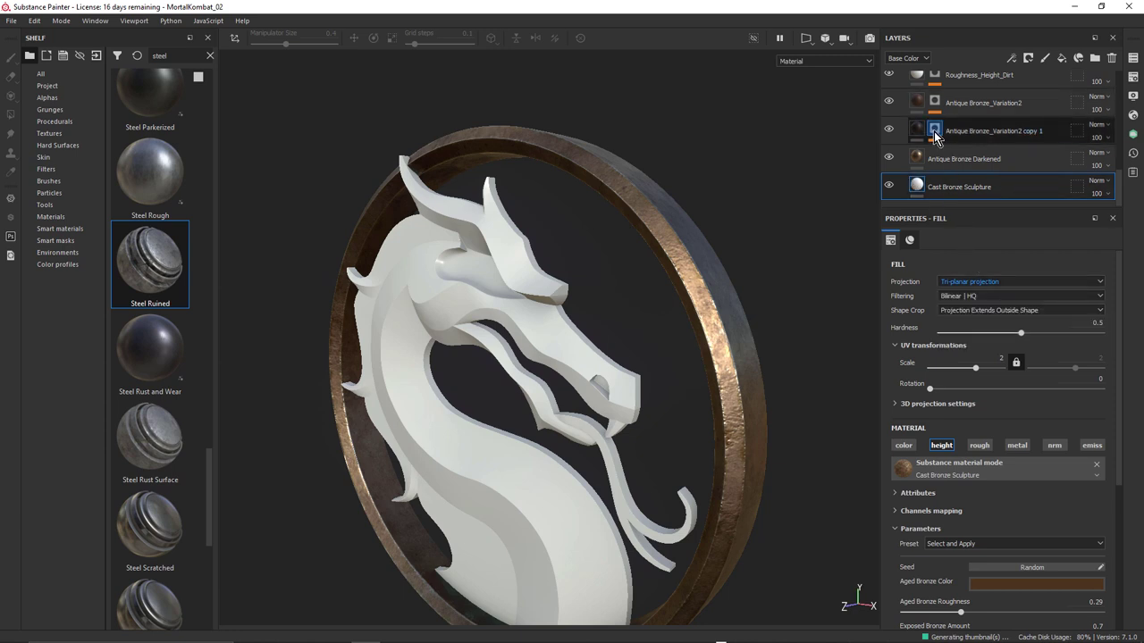
left_click(935, 136)
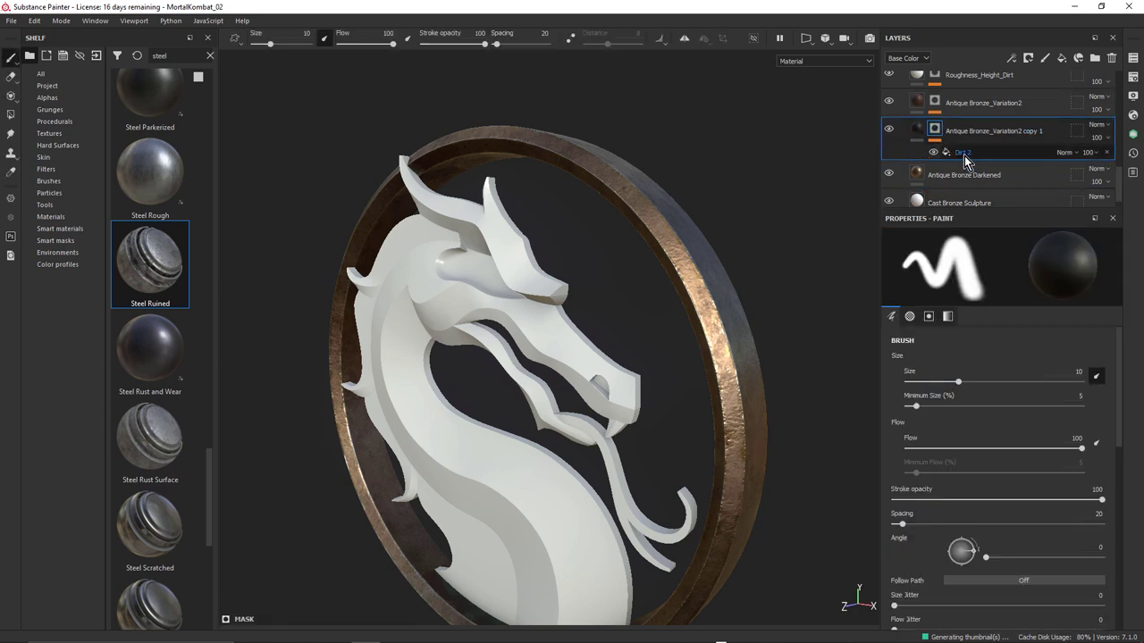
left_click(959, 154)
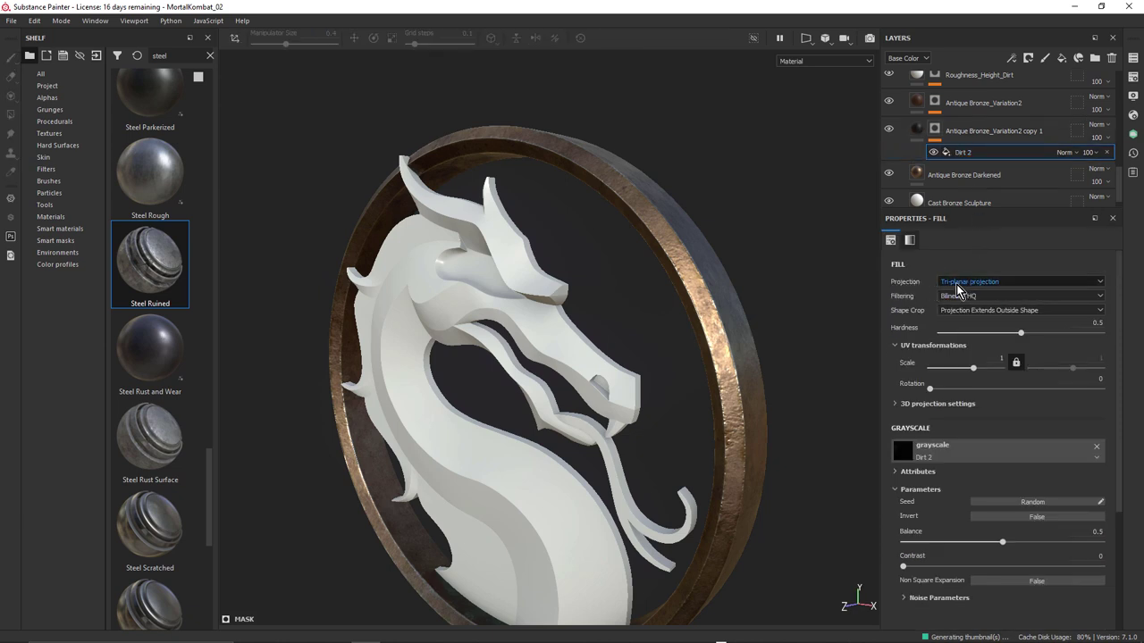
left_click(917, 129)
left_click_drag(732, 316, 585, 291, "alt")
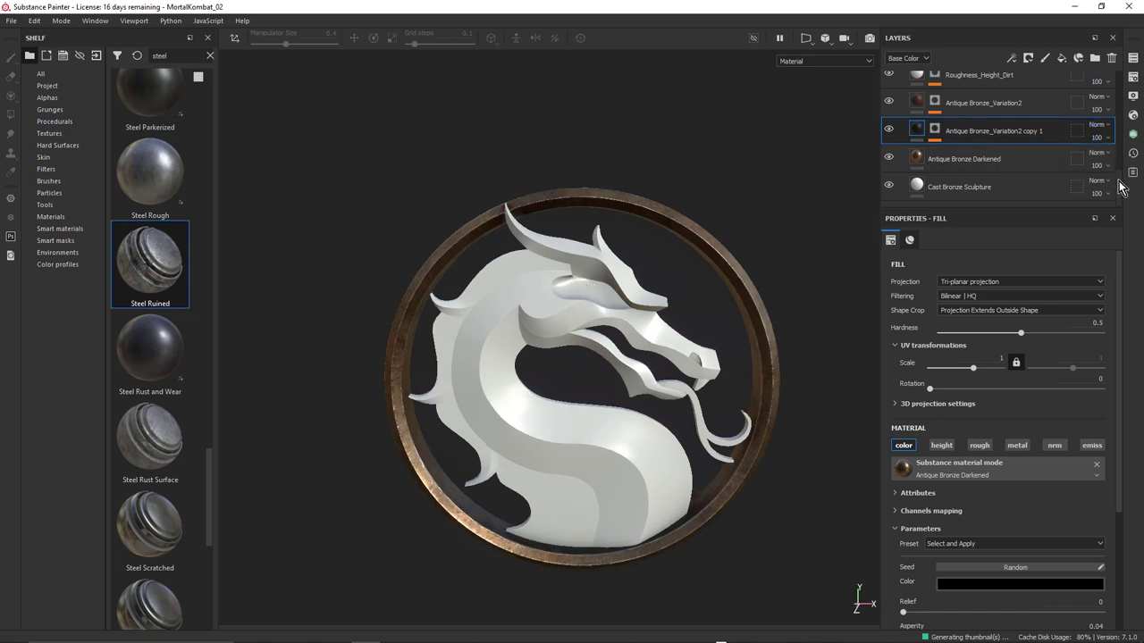
Make the Dragon folder visible so the dragon is bronze, then open Xolotl Live Link.
scroll(982, 125, "up", 5)
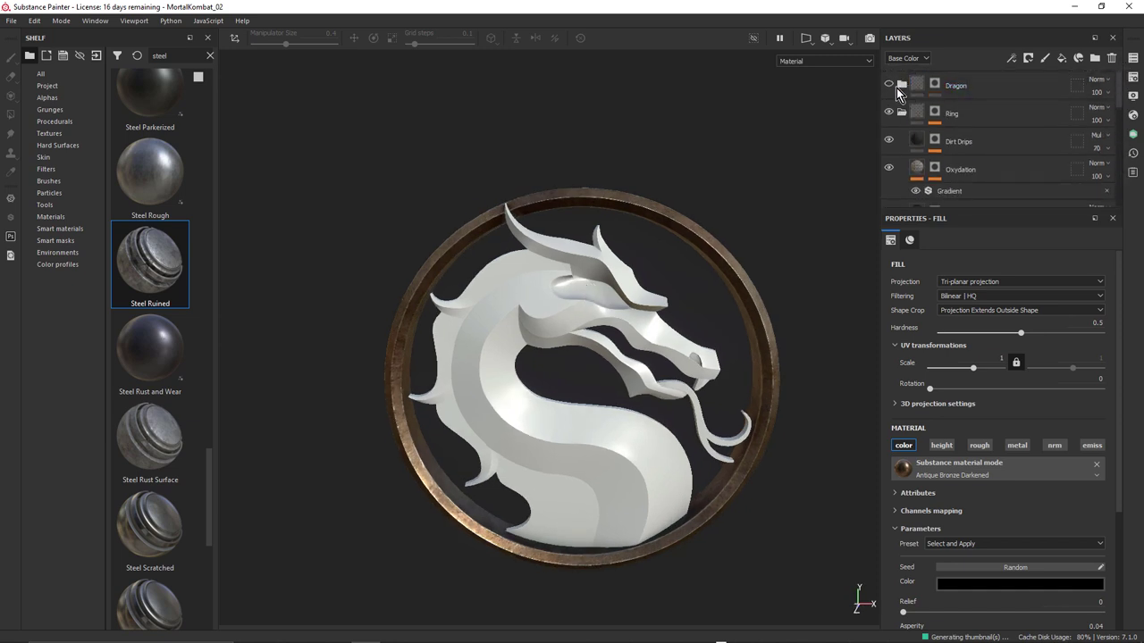
left_click(888, 84)
left_click_drag(626, 322, 599, 252, "alt")
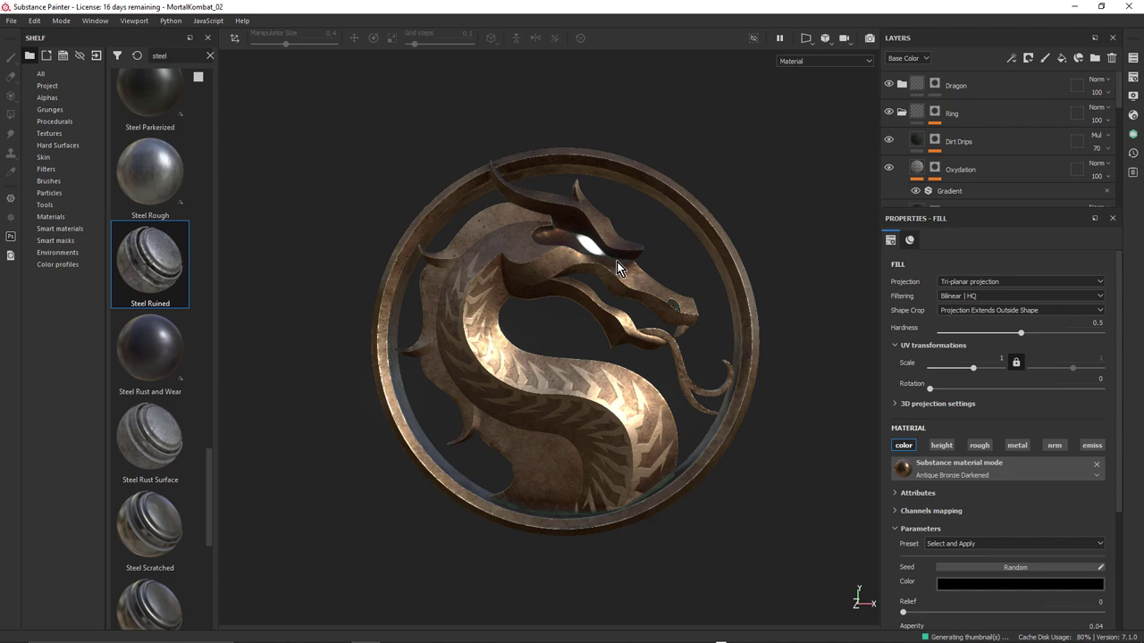
left_click(1133, 138)
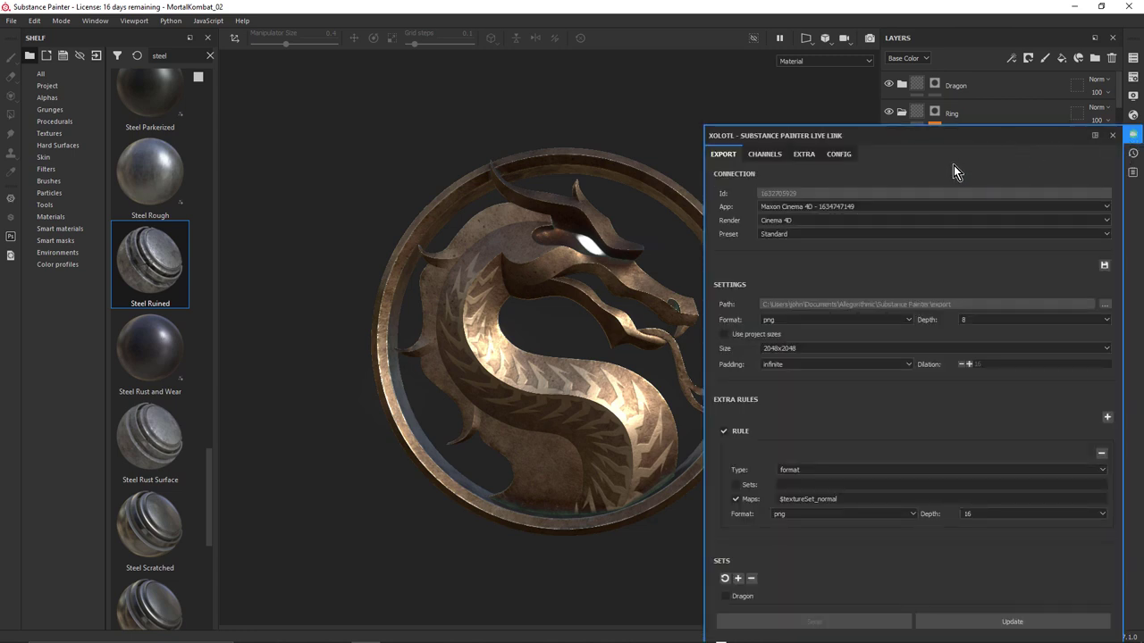
Set Live Link to Redshift, 4096x4096, Standard (UDIMs) preset, with the Dragon set included.
left_click(778, 221)
left_click(781, 254)
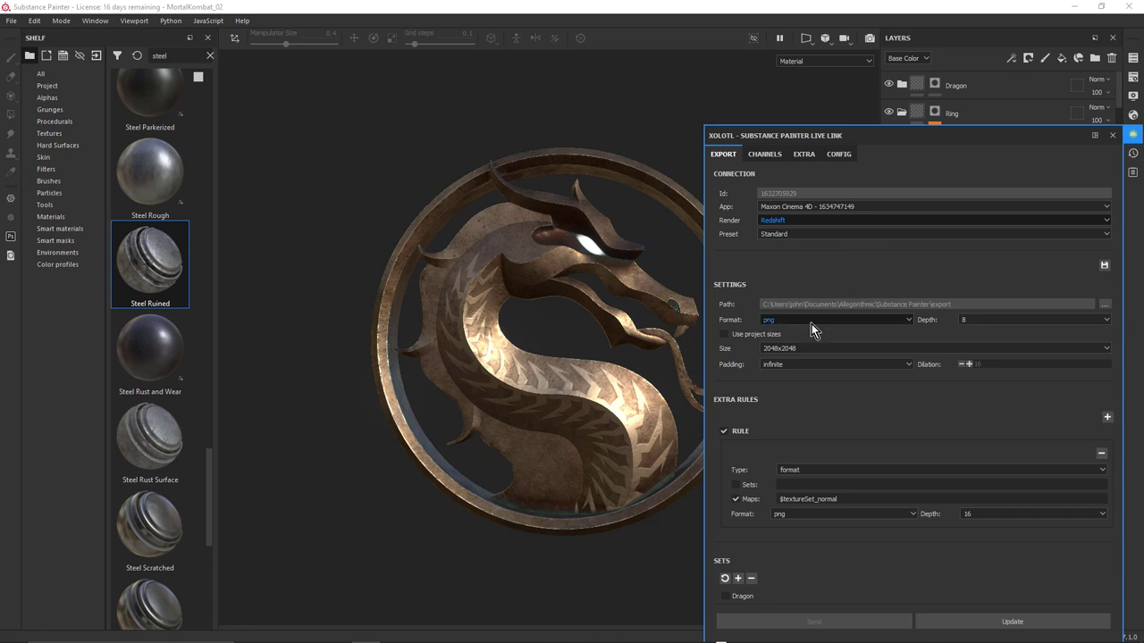
left_click(822, 349)
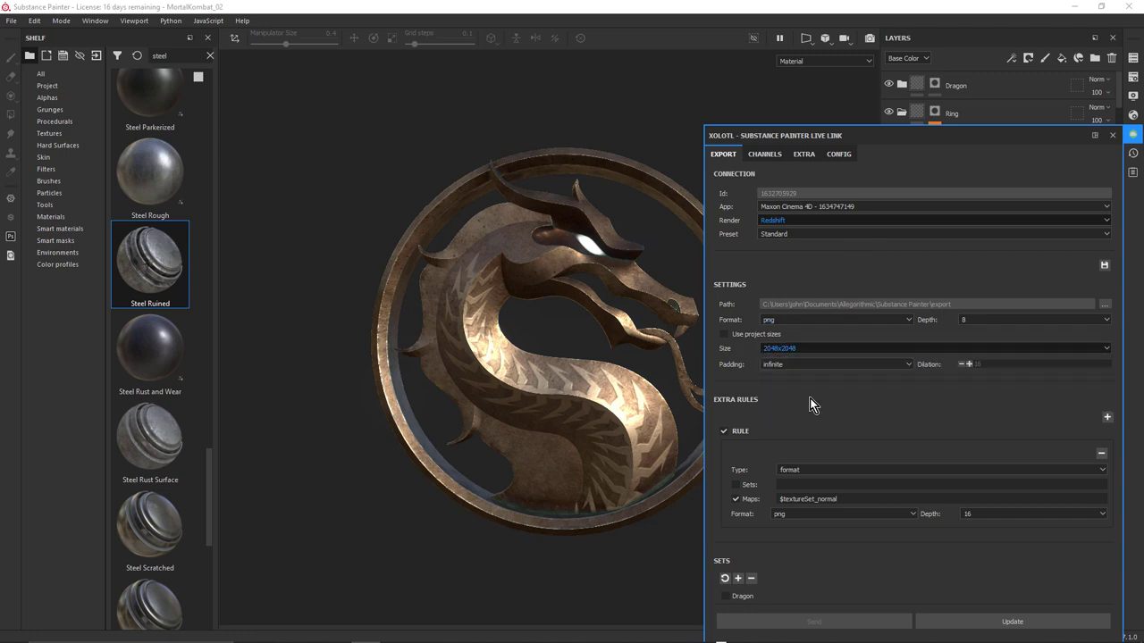
type("4096x4096")
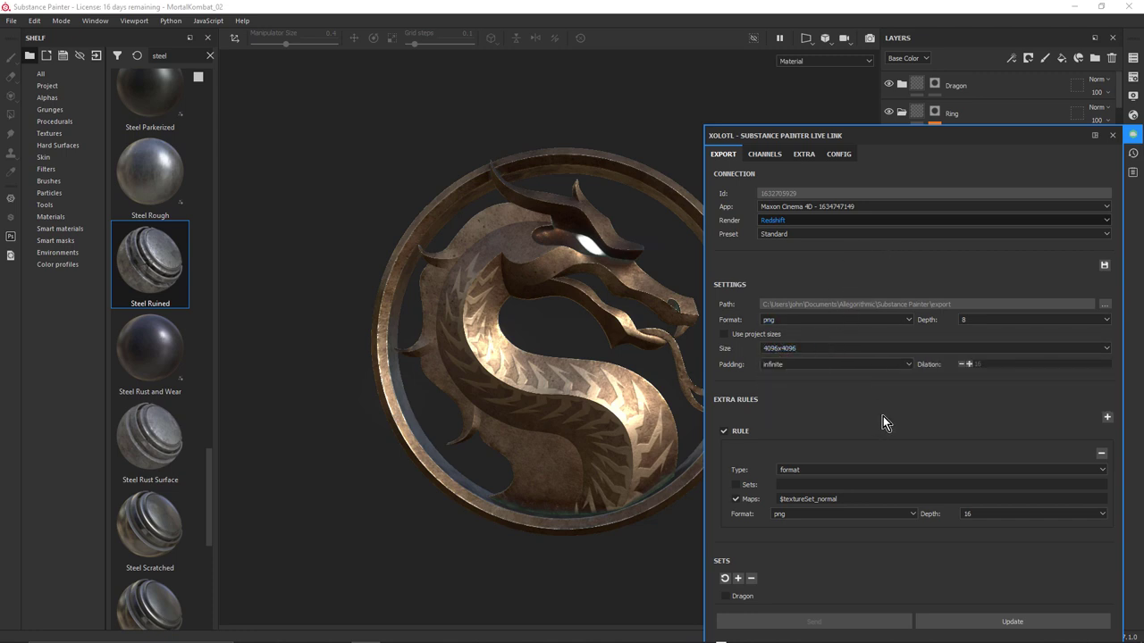
left_click(724, 598)
left_click(791, 235)
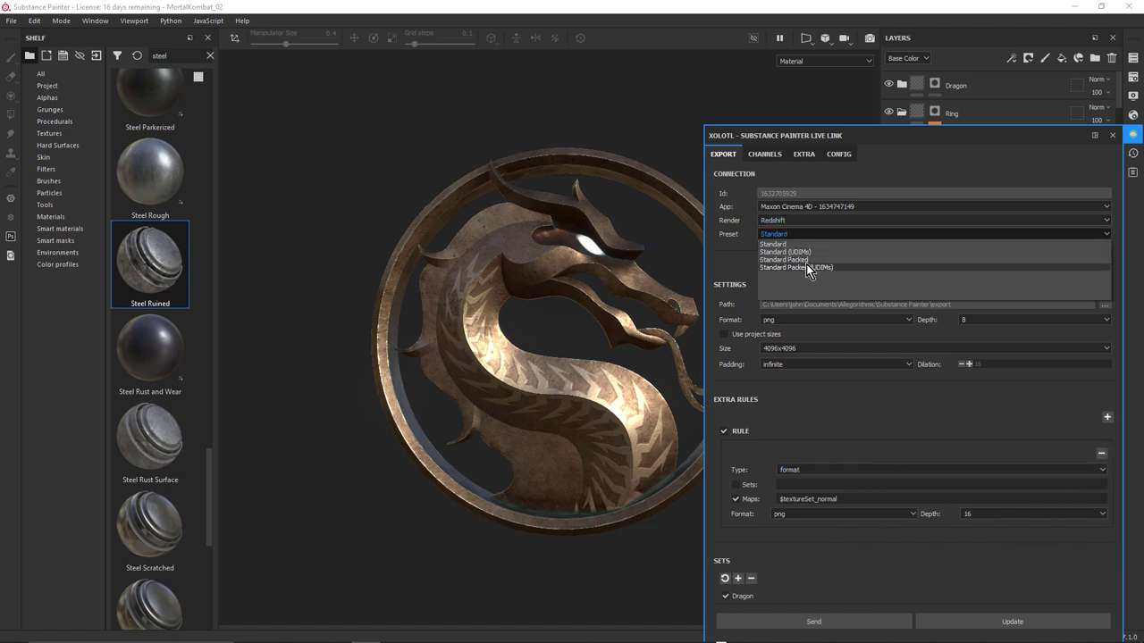
left_click(805, 253)
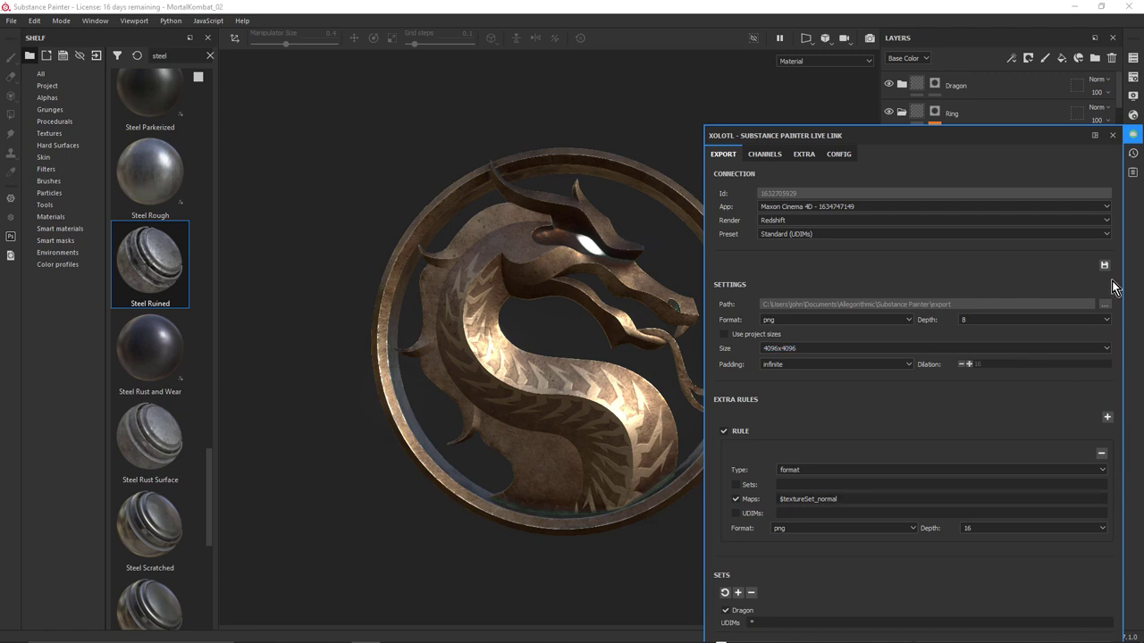
Float and enlarge the Live Link panel, check the Dragon set, and send it to Cinema 4D.
left_click_drag(1105, 136, 1011, 51)
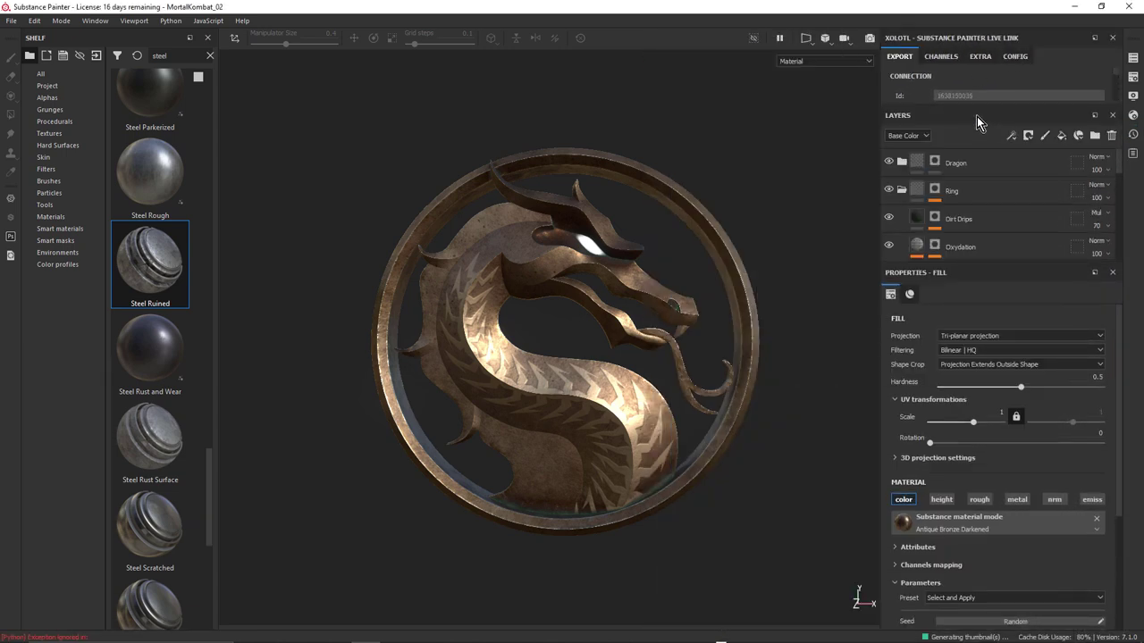
left_click_drag(976, 105, 983, 418)
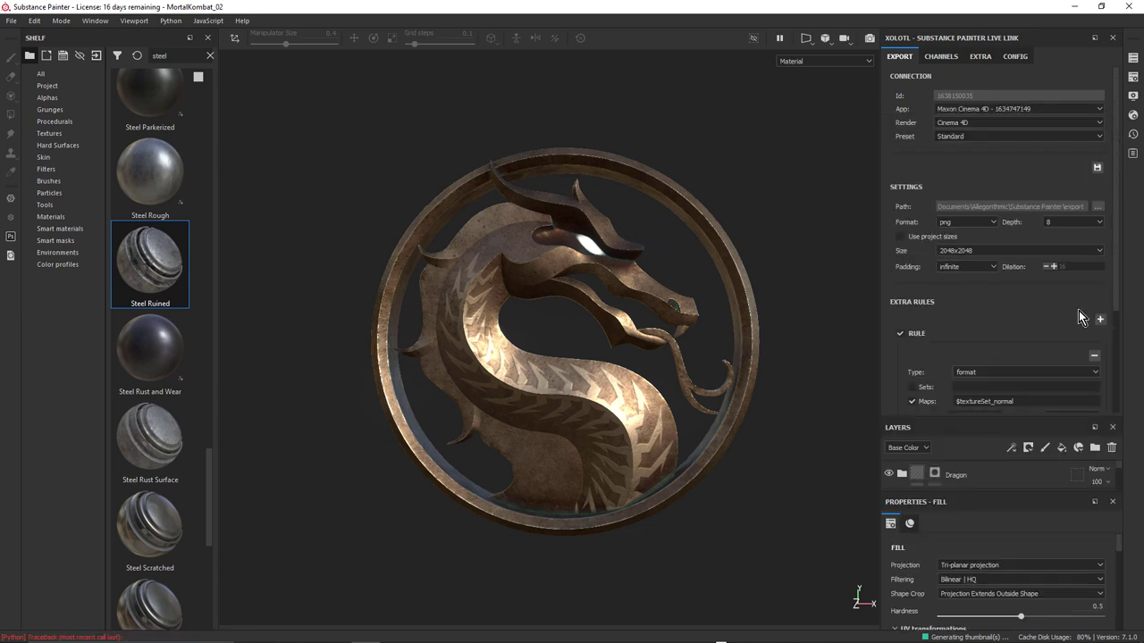
scroll(1004, 328, "down", 3)
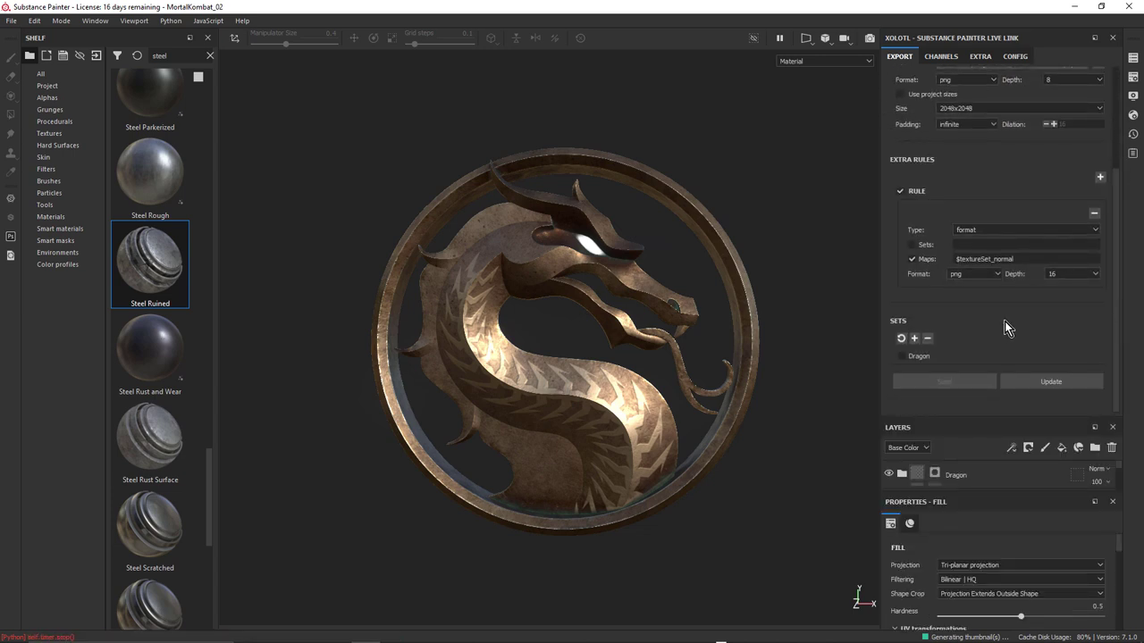
left_click(902, 357)
left_click(953, 385)
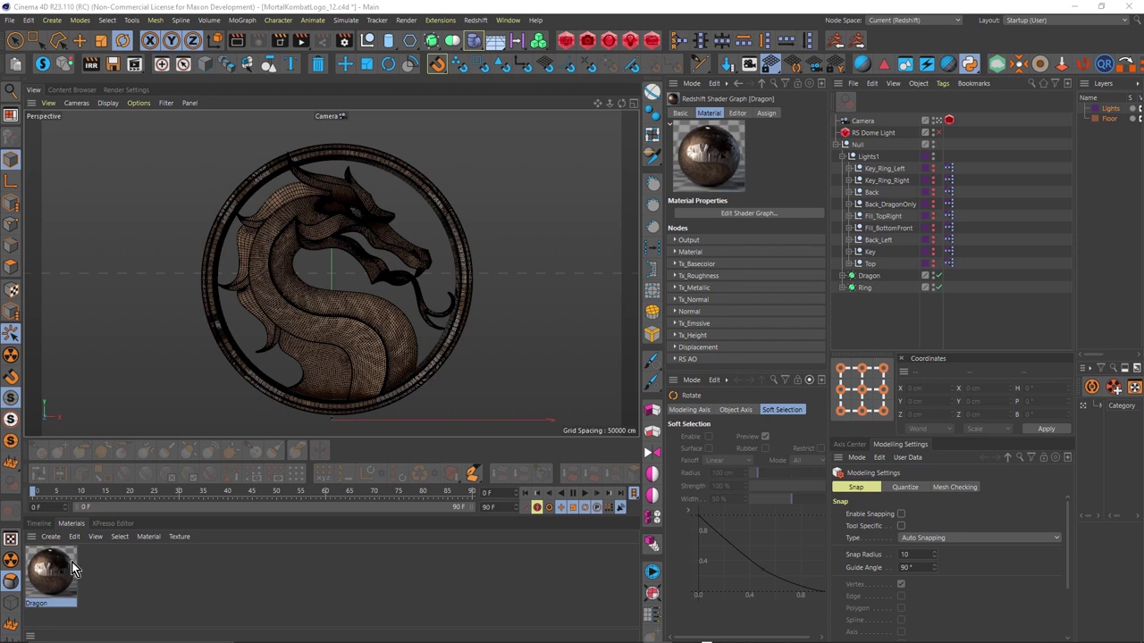
Open the Dragon material's Redshift shader graph via Edit Shader Graph.
left_click(741, 214)
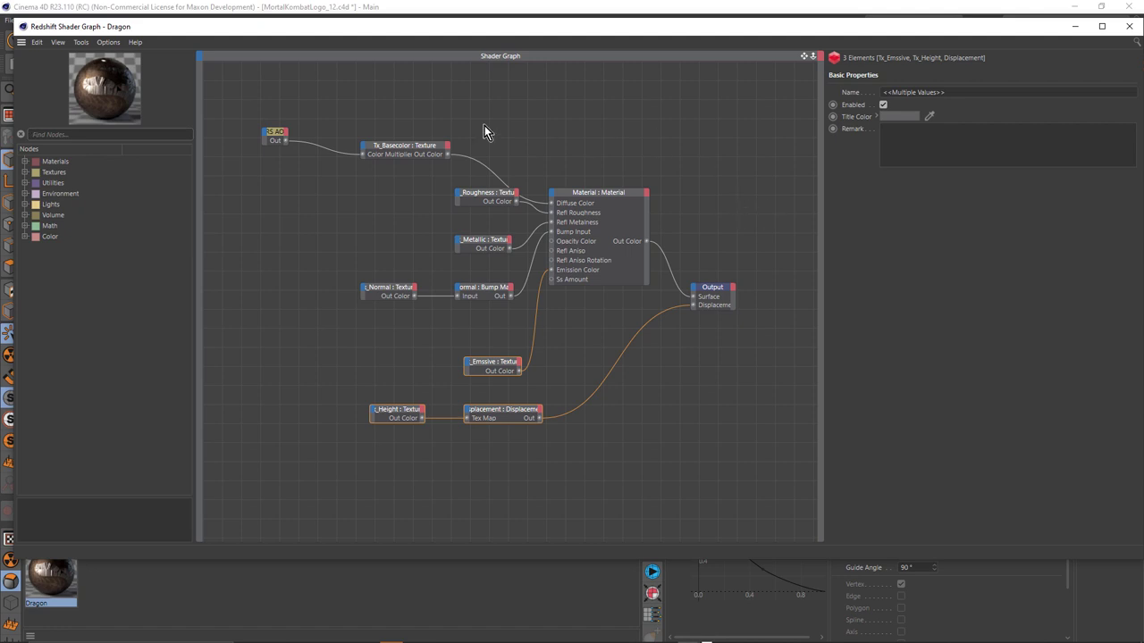
Verify the Tx_Metallic node path ends in Dragon_metallic.<UDIM>.png, then close the shader graph window.
left_click(487, 238)
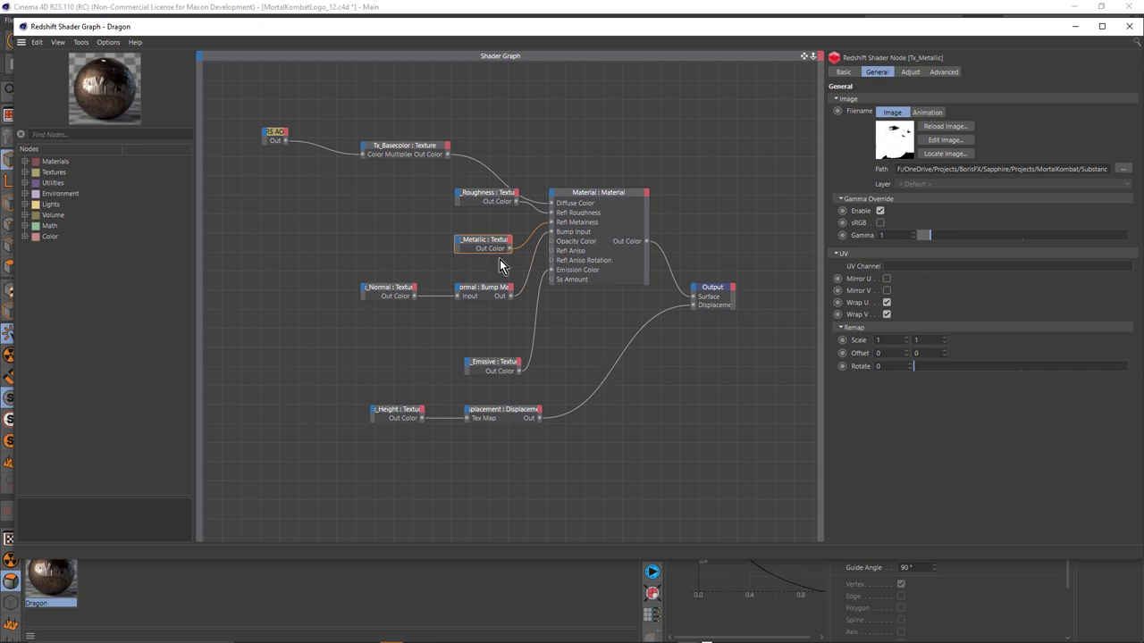
double_click(986, 168)
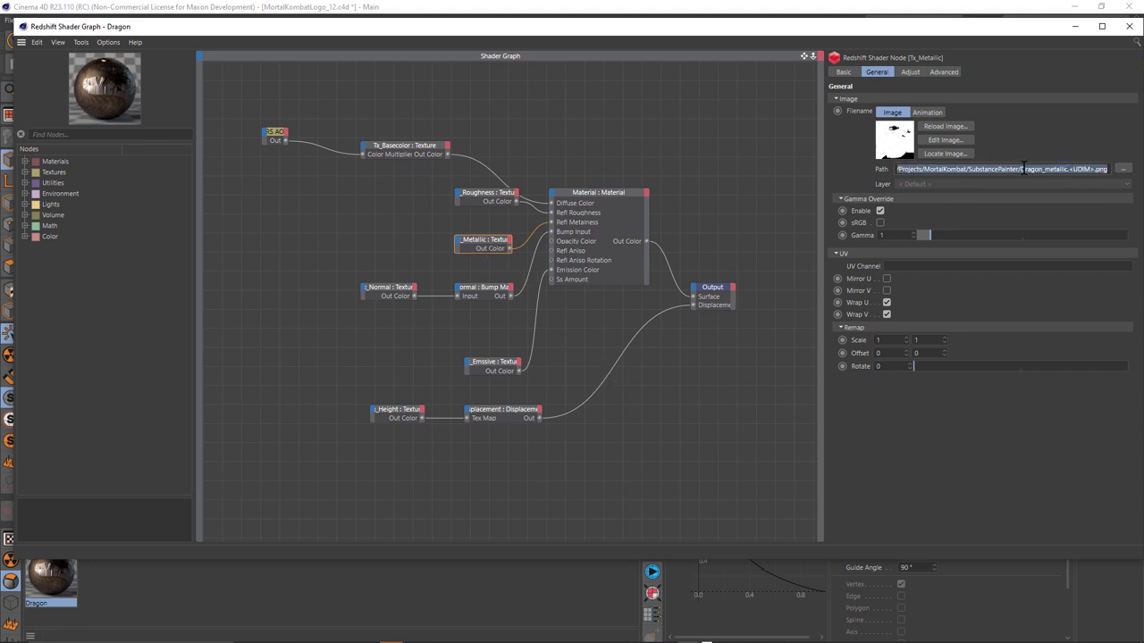
left_click(1071, 170)
left_click_drag(1071, 170, 1092, 170)
left_click(1079, 110)
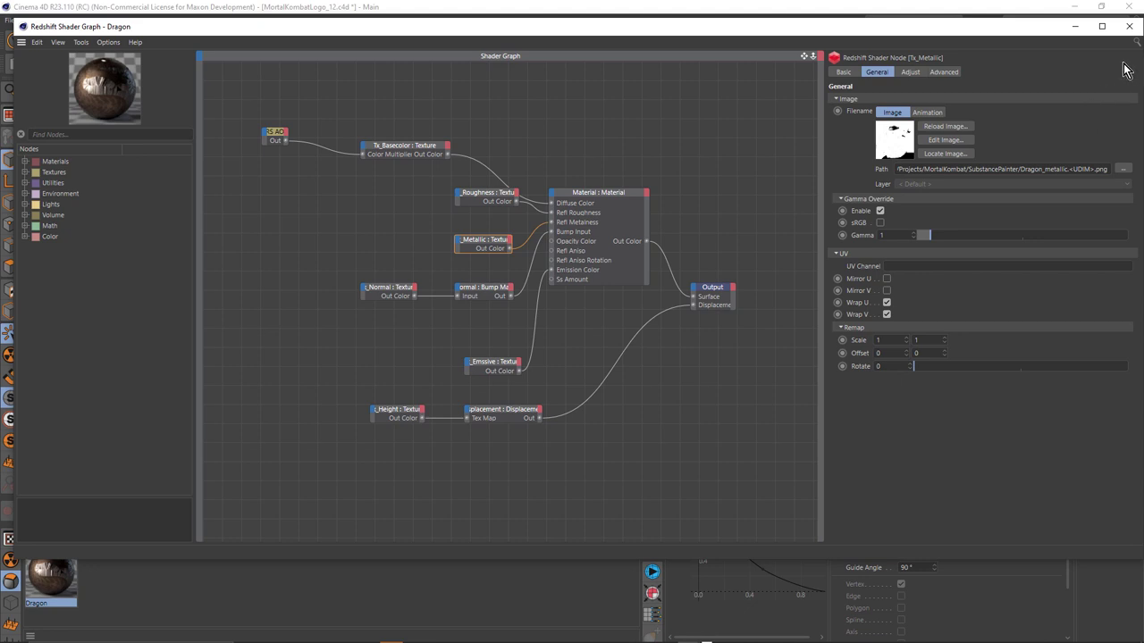
left_click(1129, 26)
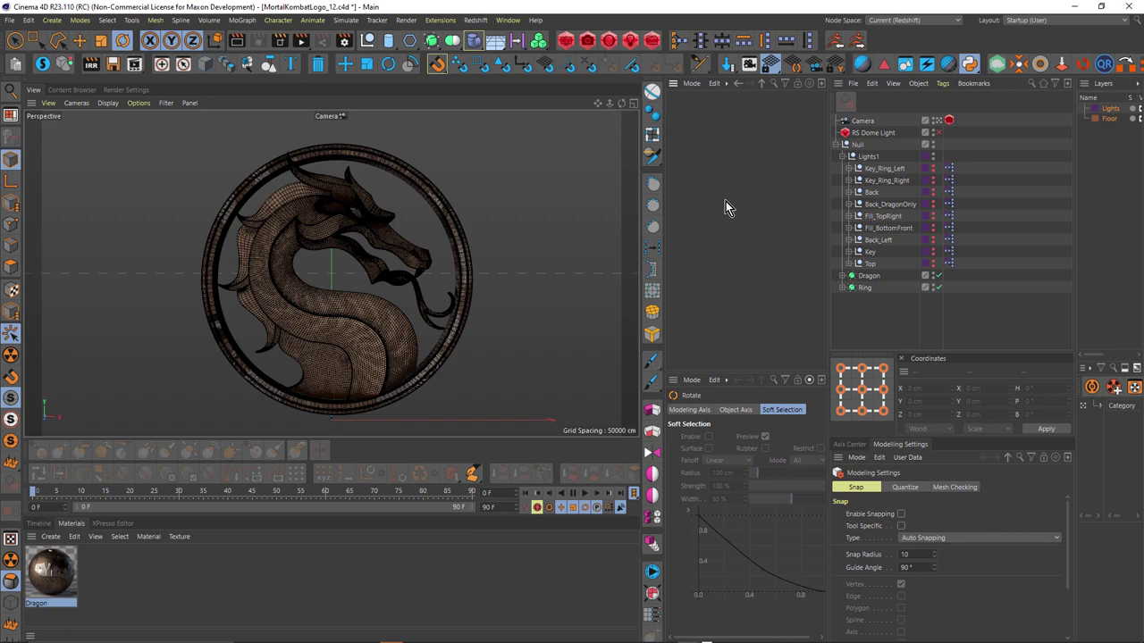
Select RS Dome Light, move the Redshift RenderView to the upper left, and start IPR.
left_click(866, 133)
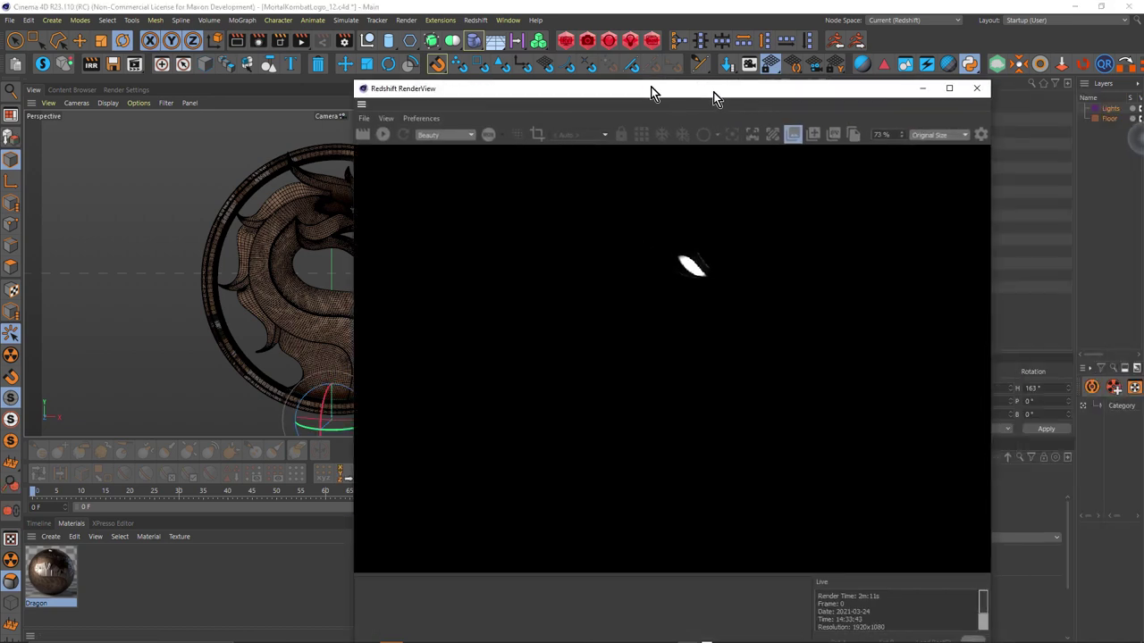
left_click_drag(719, 87, 424, 52)
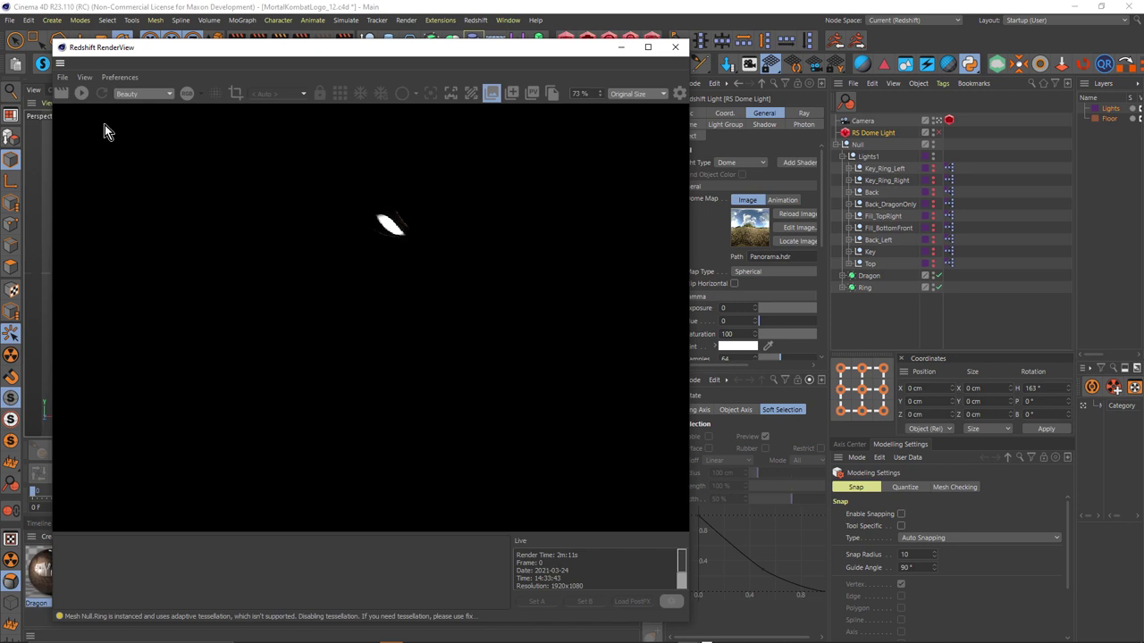
left_click(83, 93)
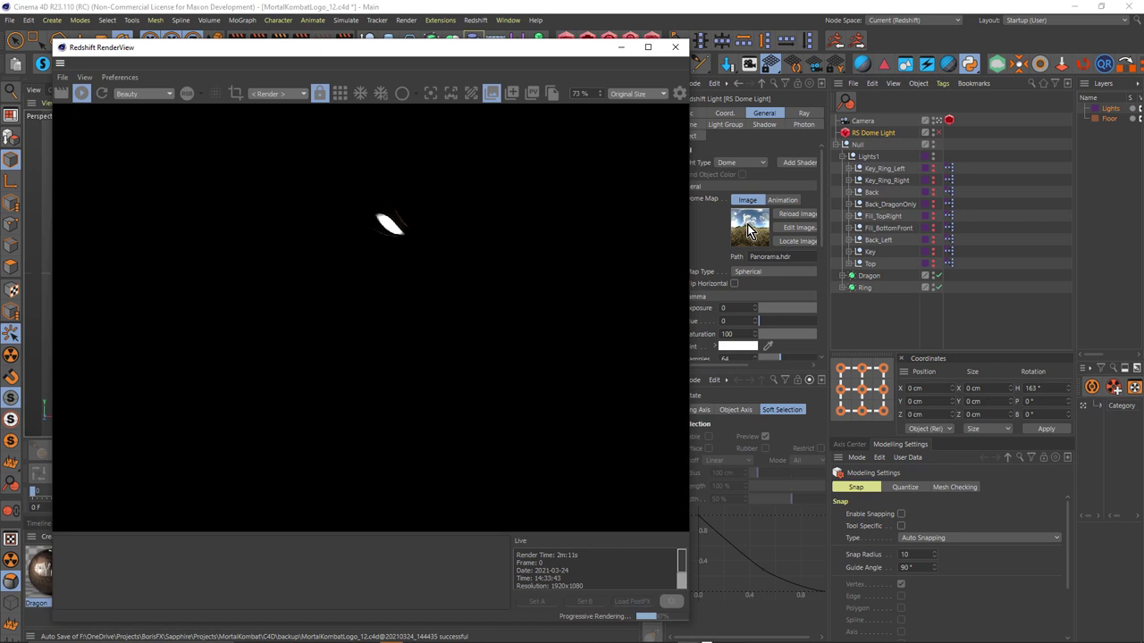
Enable the RS Dome Light and show its Coord. values beside the RenderView.
left_click(939, 132)
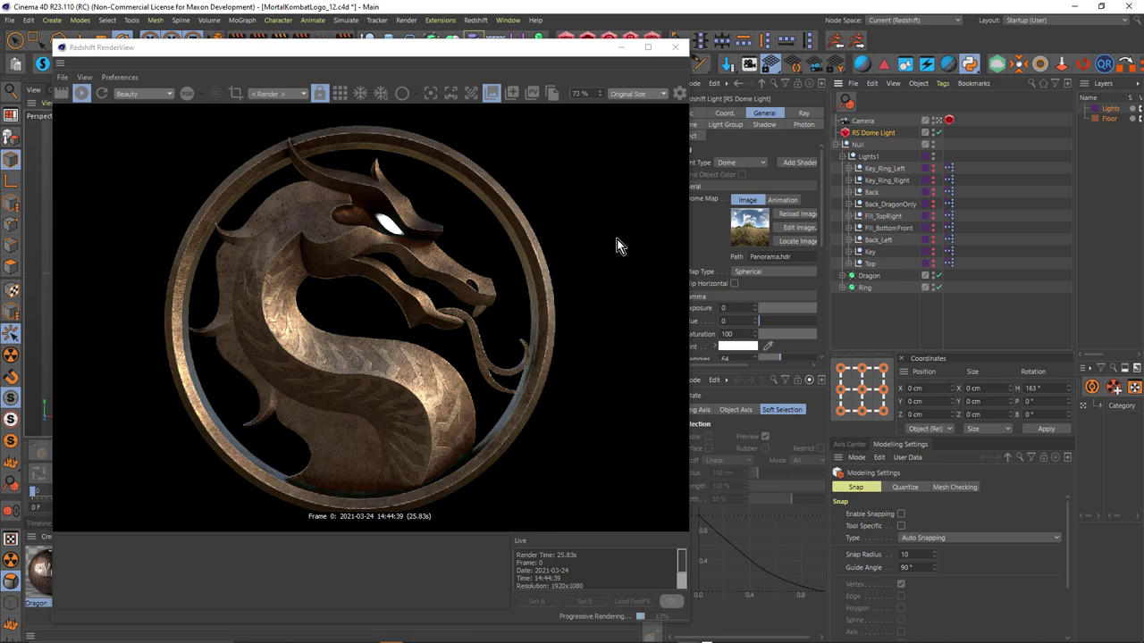
left_click(726, 116)
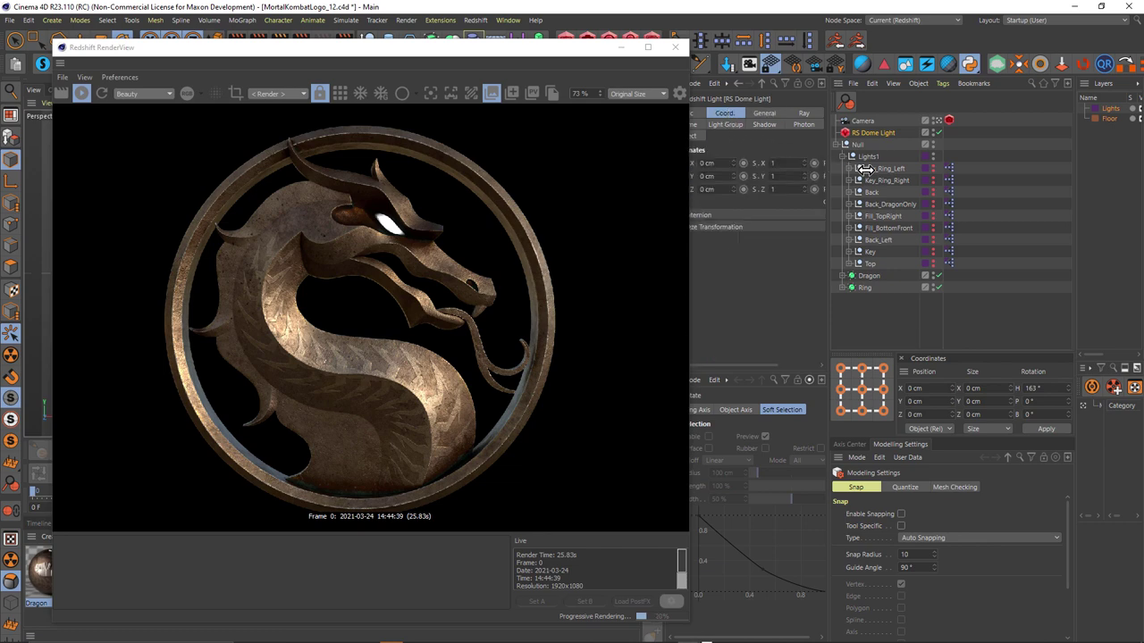
left_click_drag(572, 46, 511, 41)
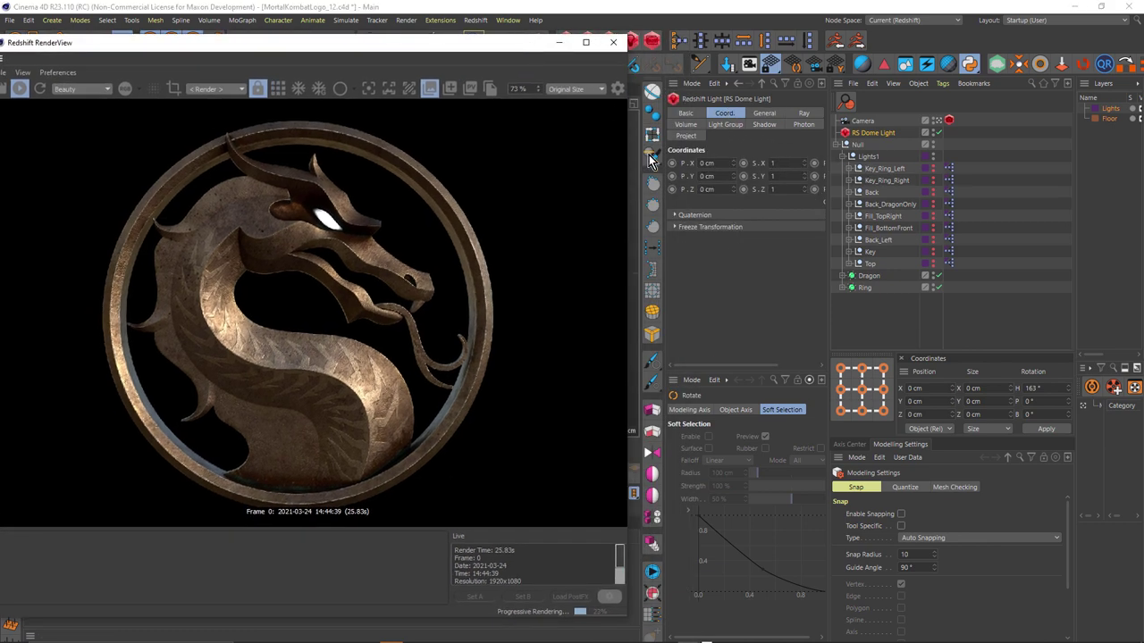
left_click_drag(650, 167, 611, 168)
Try a 20° heading on the dome light, revert to 163°, and shift the RenderView right.
left_click(793, 152)
type("20")
key("Return")
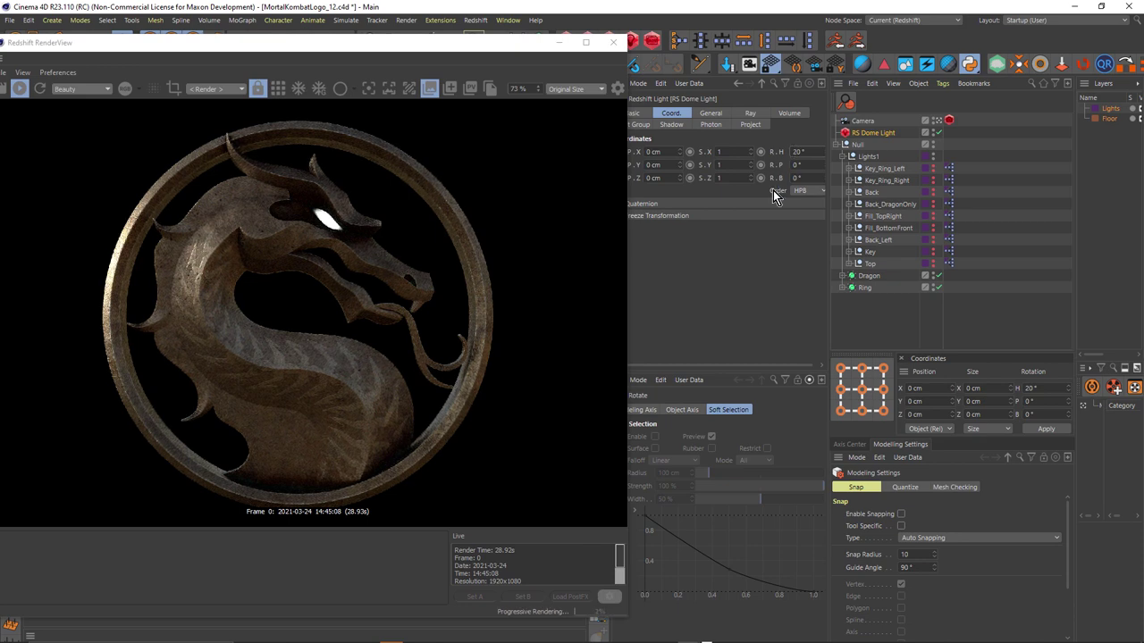
key("ctrl+z")
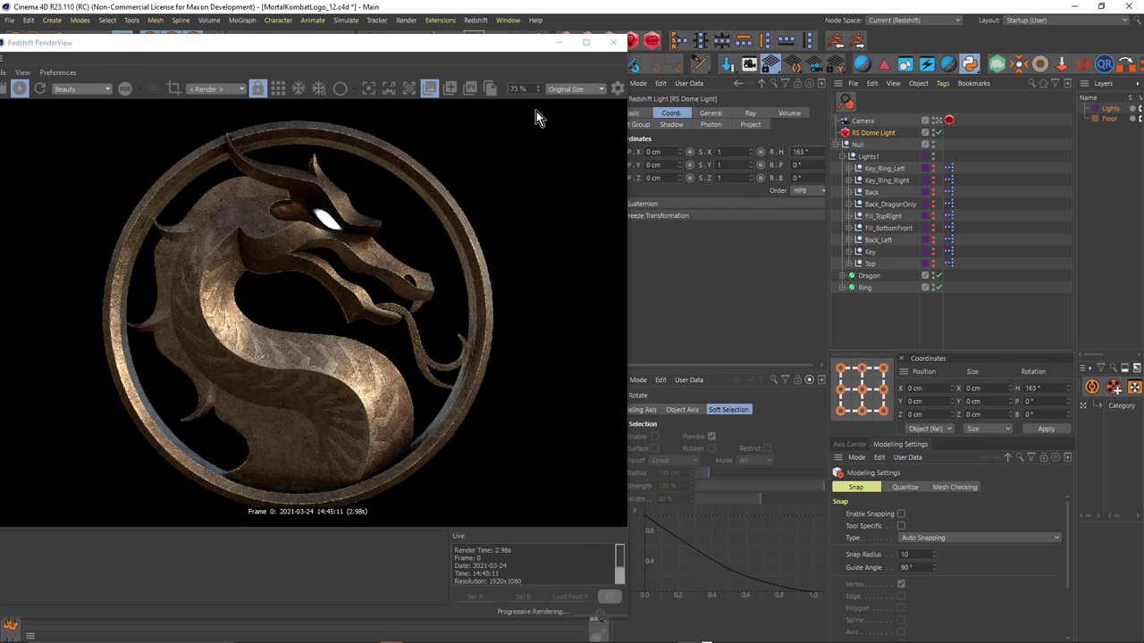
left_click_drag(451, 43, 558, 45)
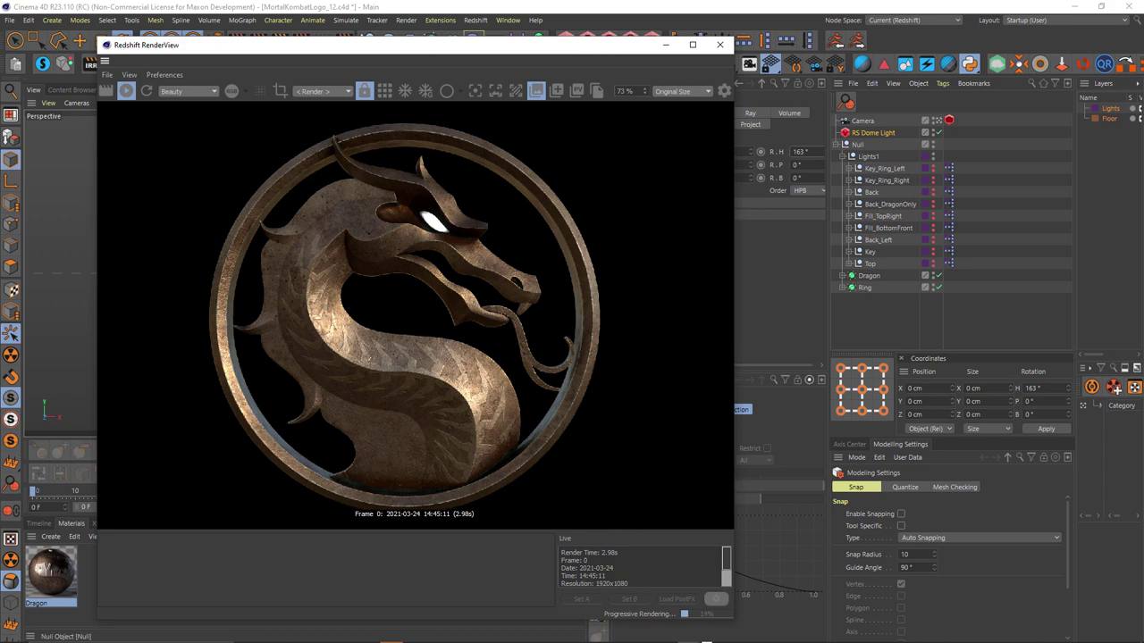
key("alt+Tab")
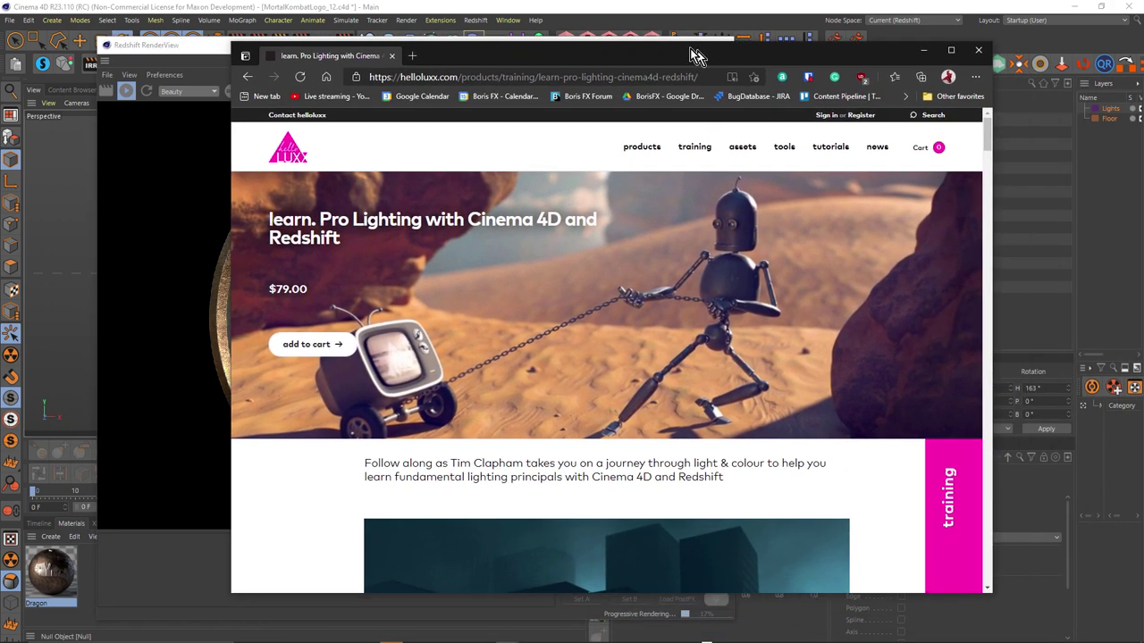
left_click_drag(697, 55, 671, 53)
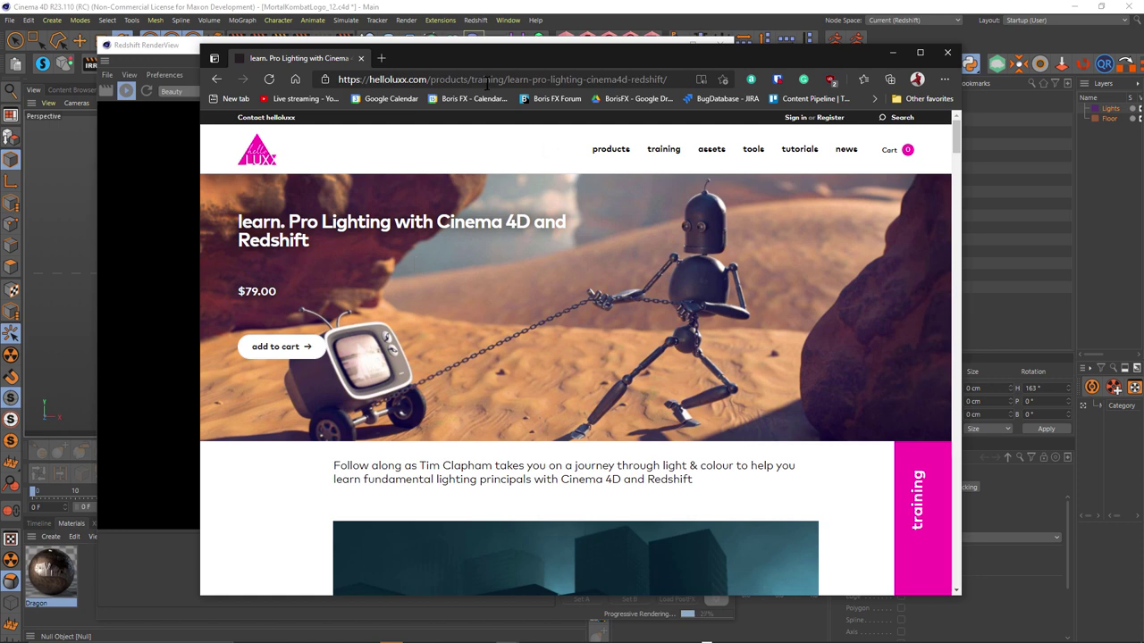
left_click_drag(423, 55, 508, 81)
key("alt+Tab")
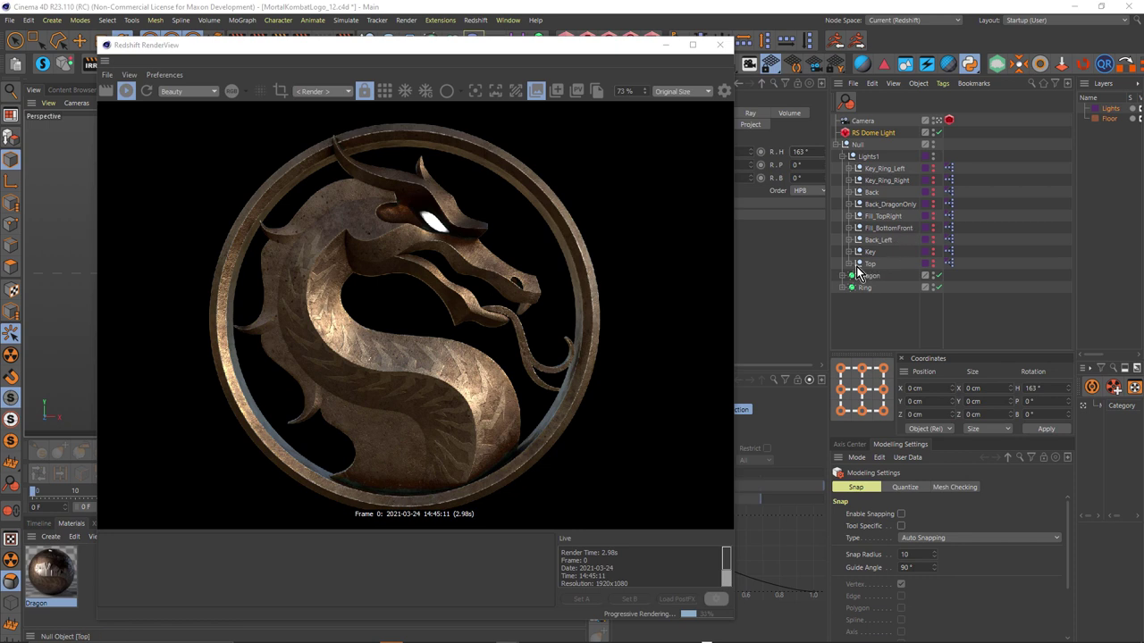
Select the Top light rig (Heading 162°, Pitch -86°, Distance 804) and move the render preview off the viewport.
left_click(849, 264)
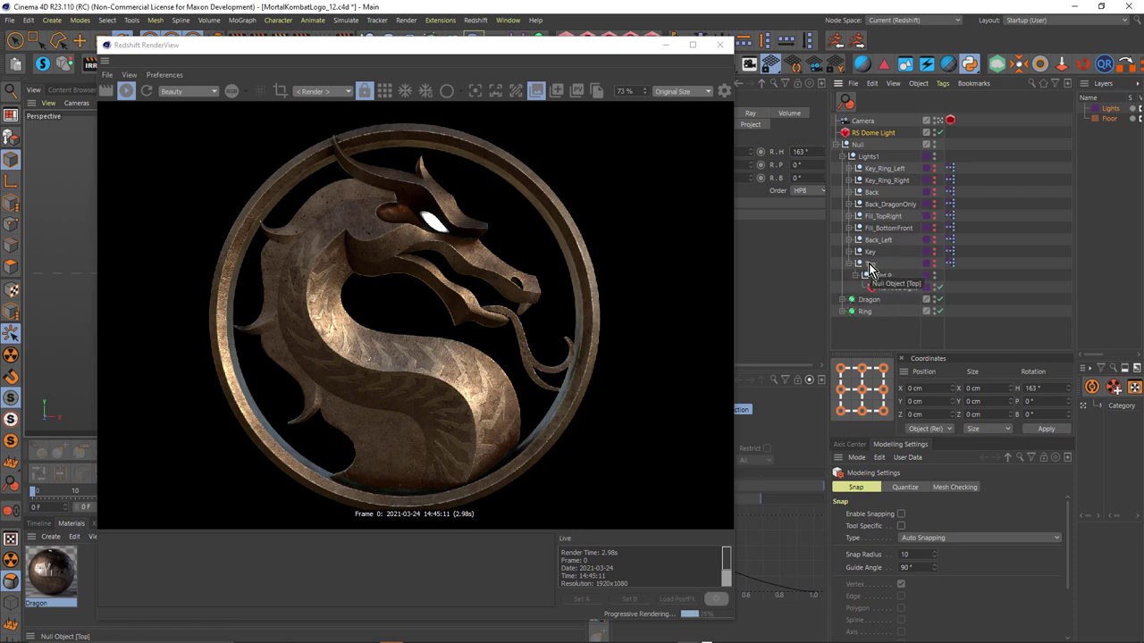
left_click(870, 265)
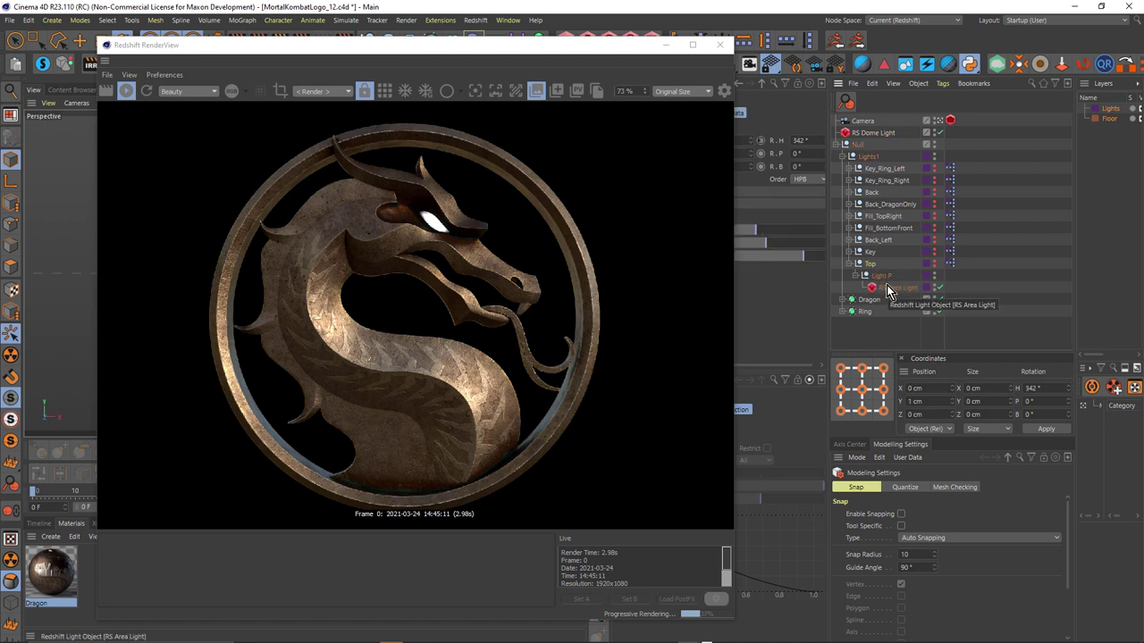
left_click(606, 55)
left_click_drag(606, 52, 462, 44)
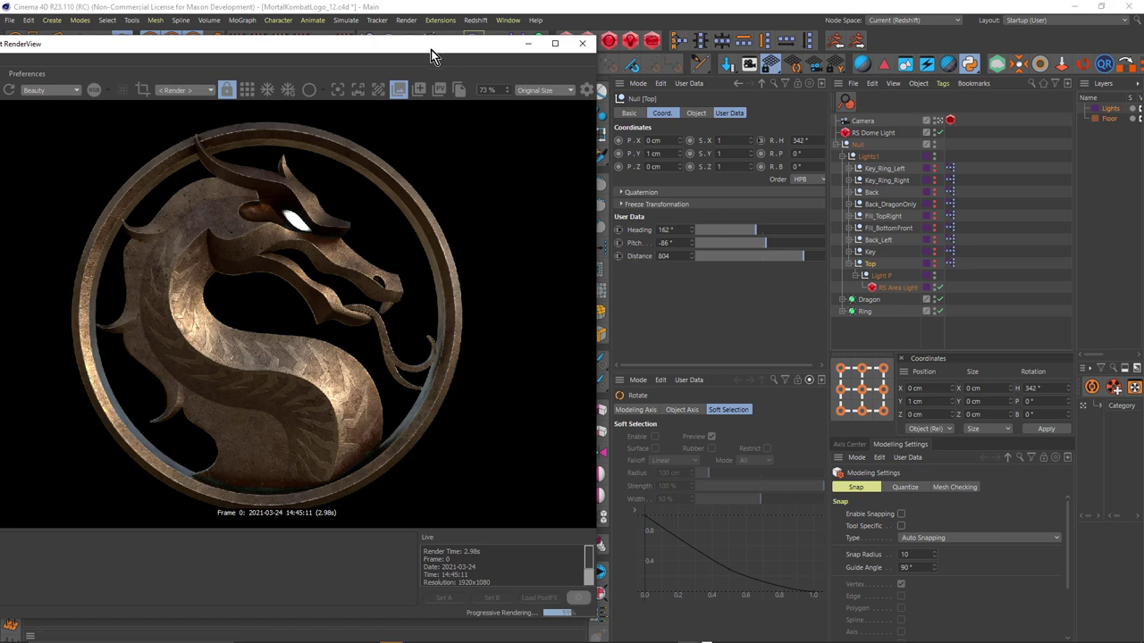
left_click_drag(449, 47, 546, 423)
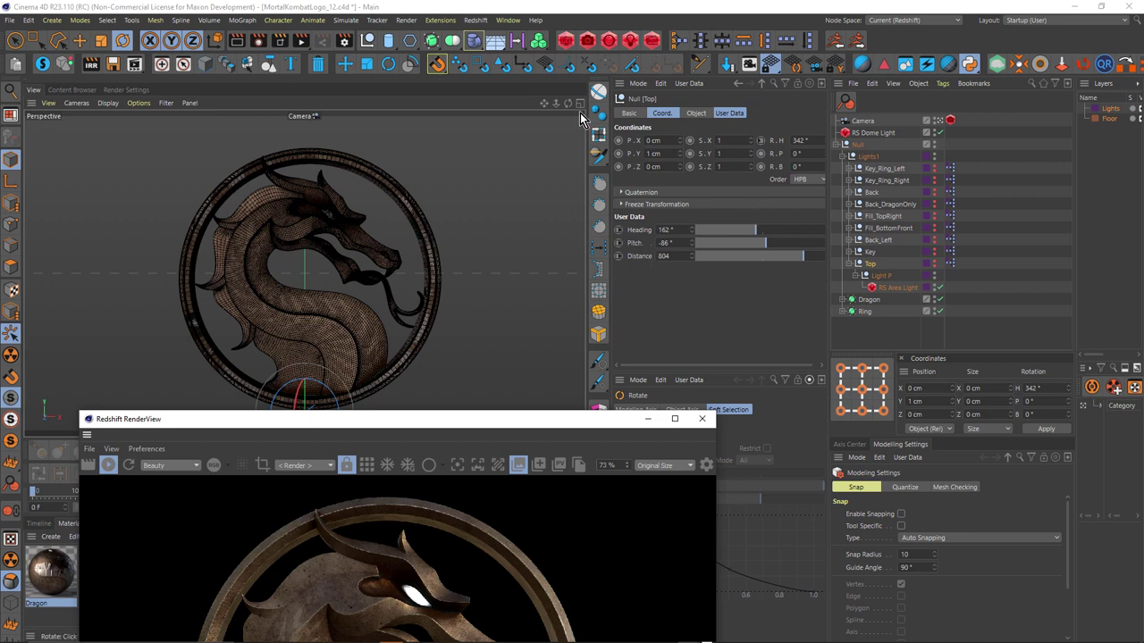
Switch to the four-viewport layout and turn off the RS Dome Light.
middle_click(511, 184)
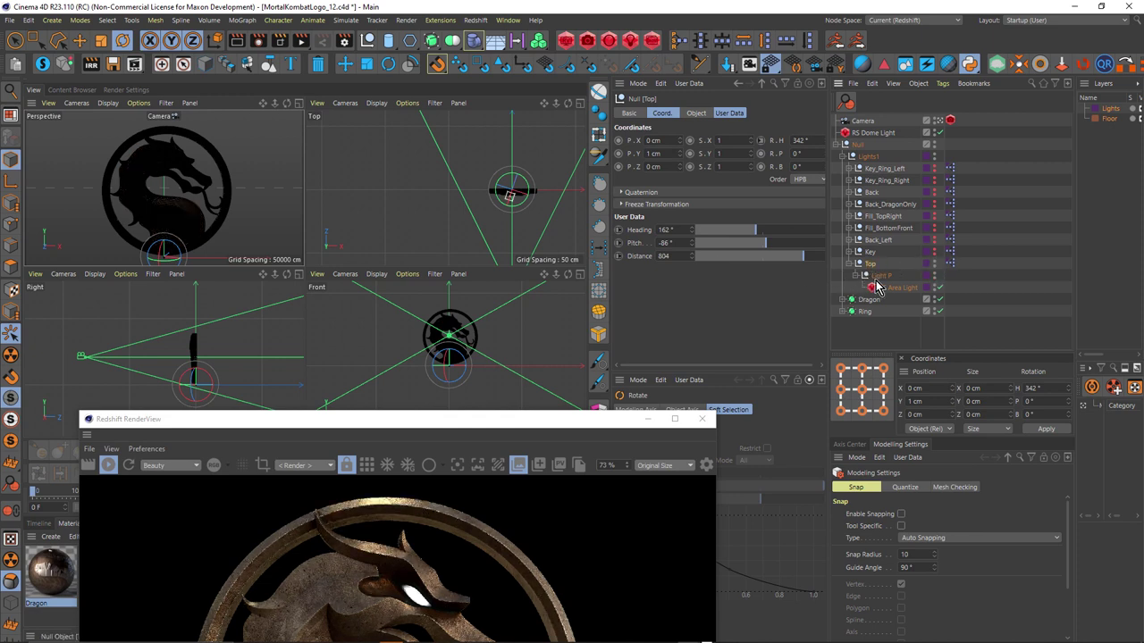
left_click(927, 134)
scroll(444, 214, "down", 2)
scroll(445, 214, "up", 4)
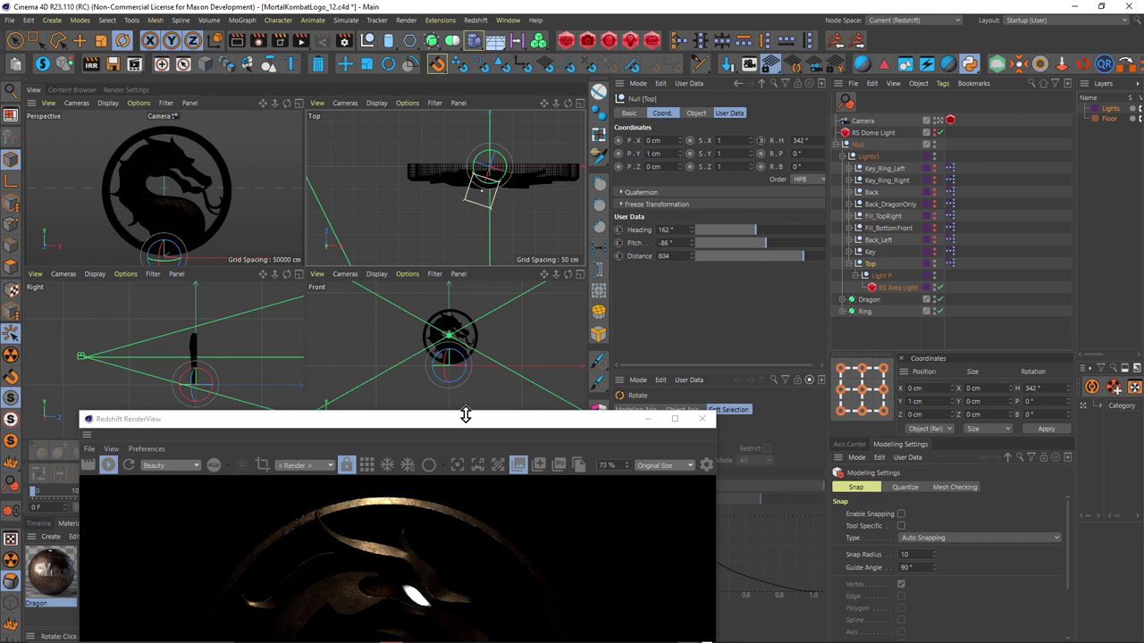
Reposition and narrow the render preview, then tilt the Top light's pitch to -88°.
left_click_drag(465, 419, 426, 248)
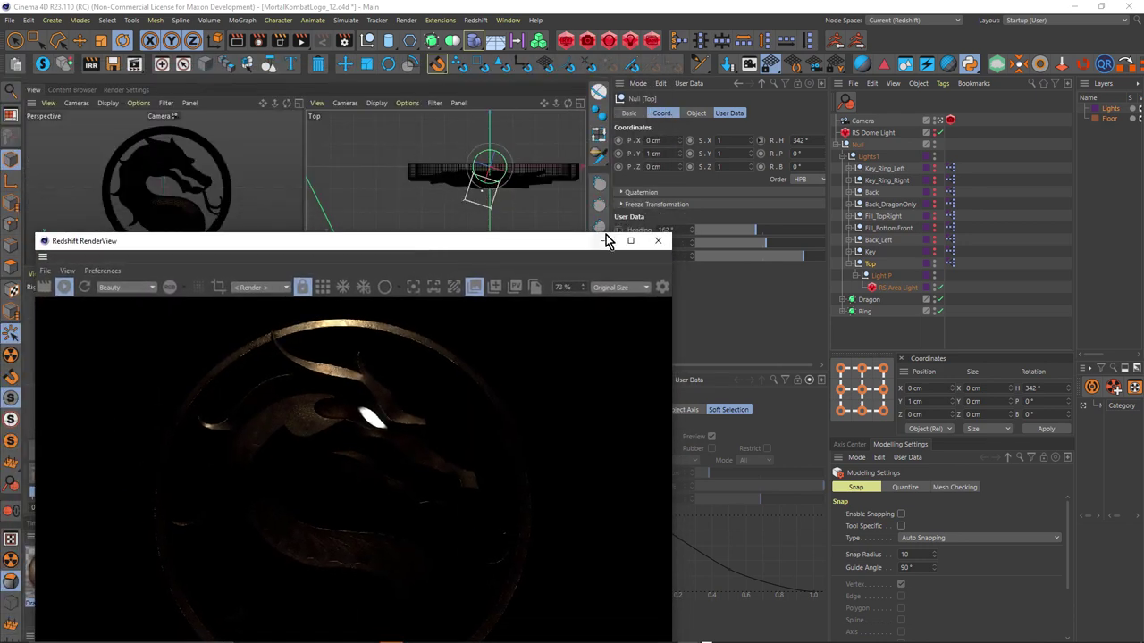
left_click_drag(672, 268, 626, 269)
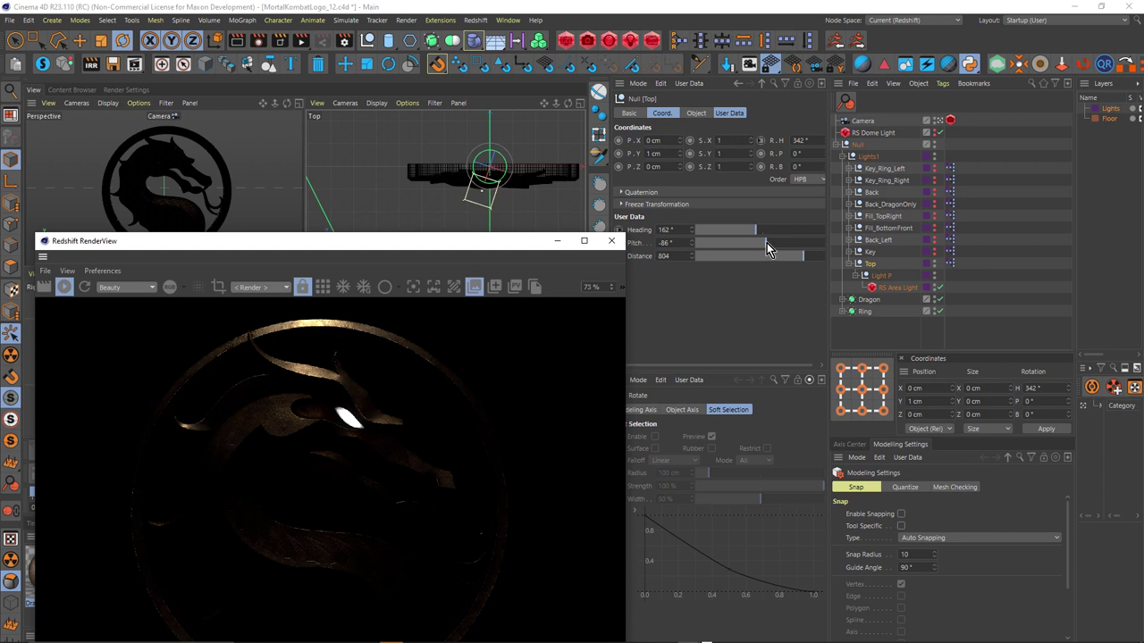
left_click_drag(766, 243, 792, 257)
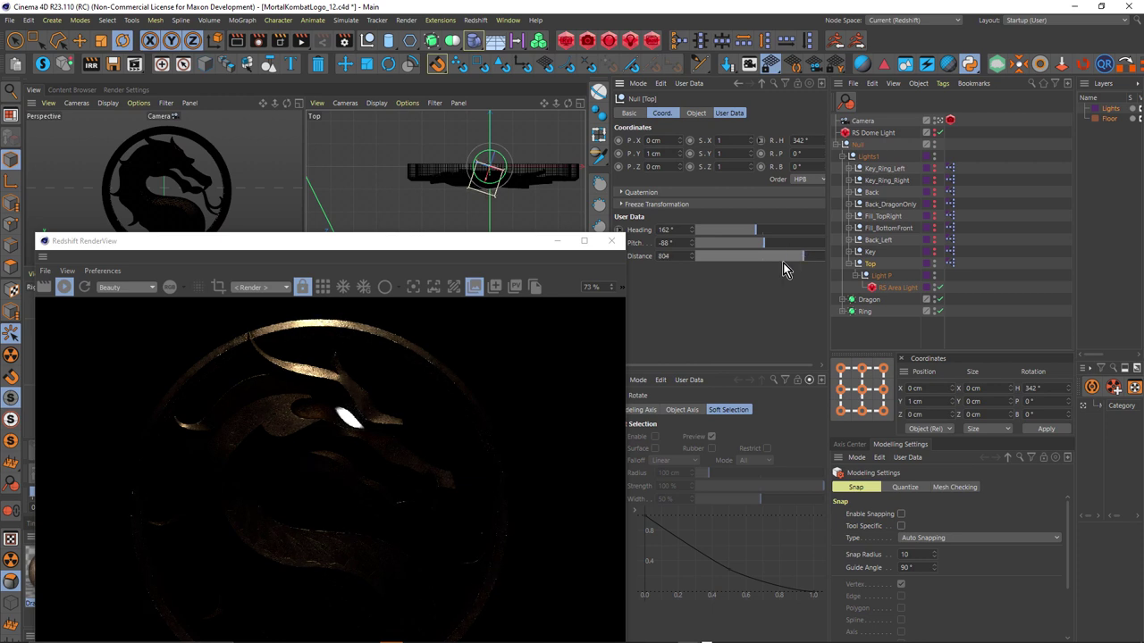
Collapse the Top rig, select the Key light rig, and shift the render preview to reveal the viewports.
left_click(872, 264)
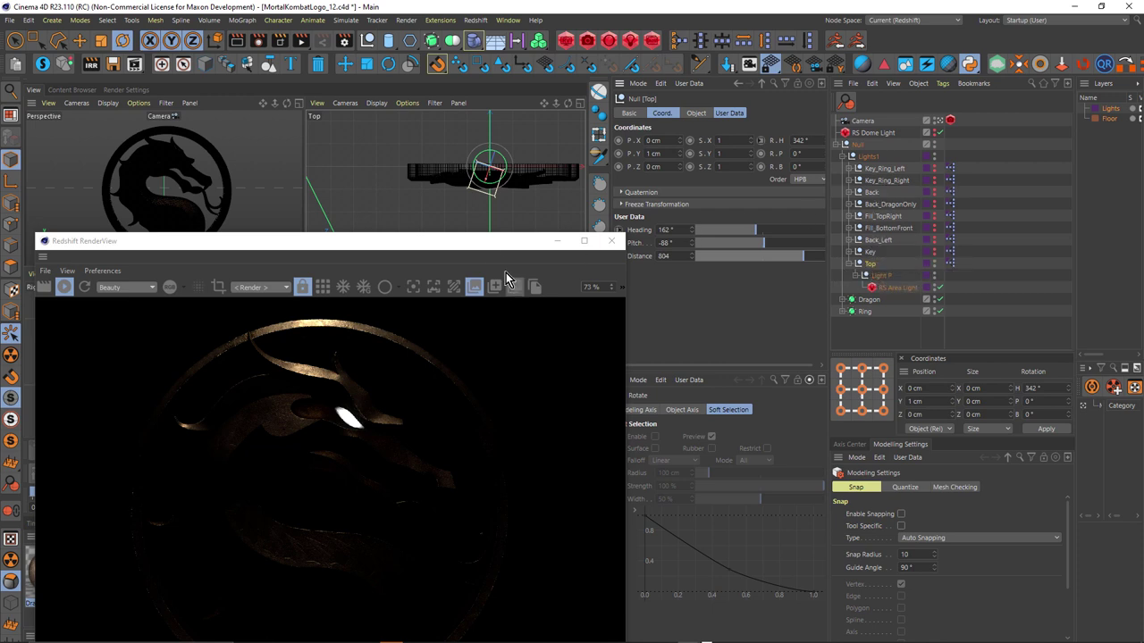
left_click_drag(474, 246, 566, 110)
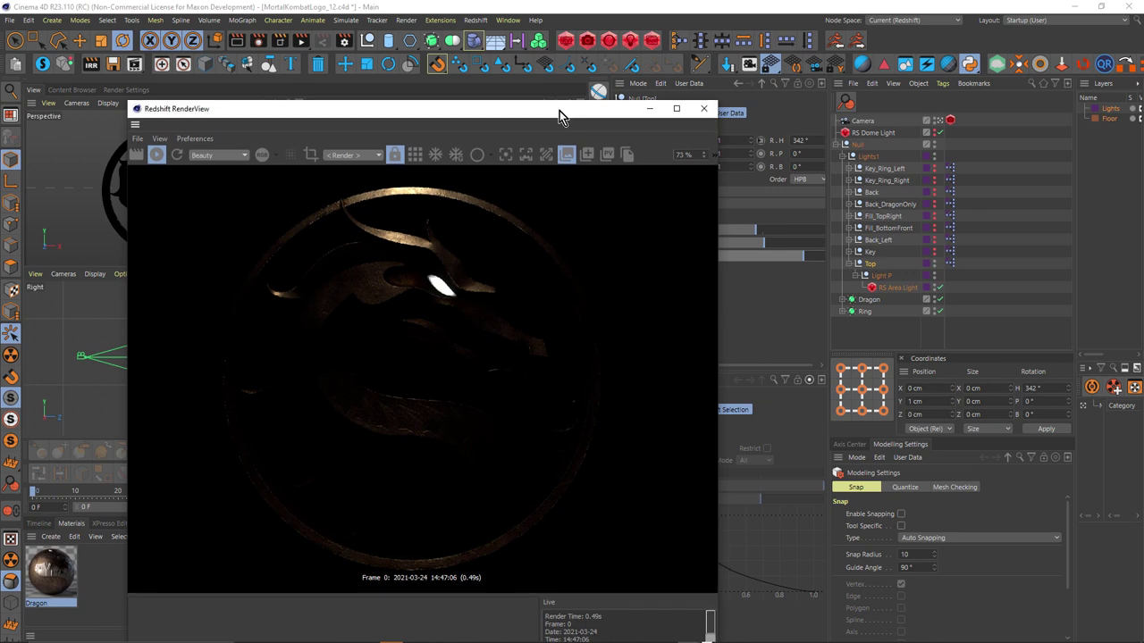
left_click(929, 272)
left_click(846, 264)
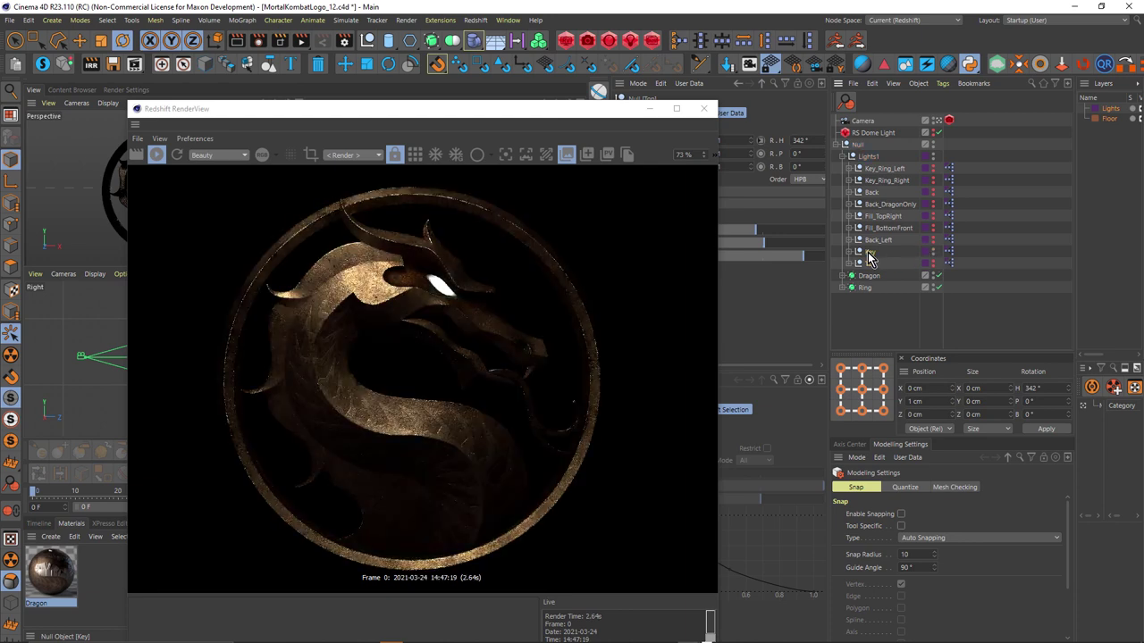
left_click(871, 253)
left_click_drag(586, 114, 527, 297)
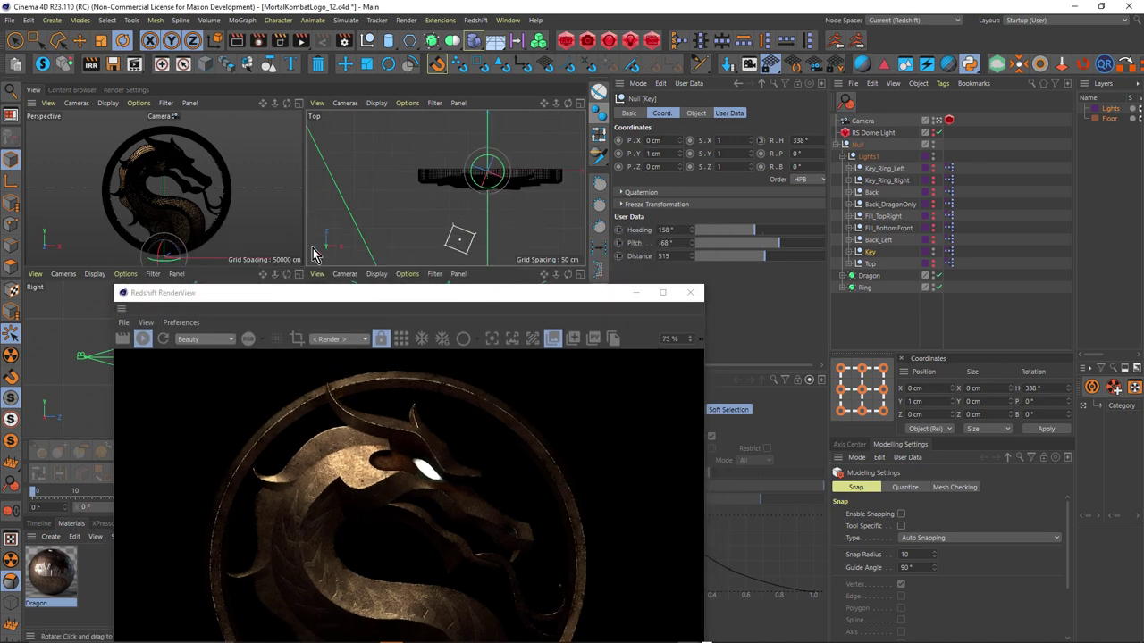
left_click_drag(272, 299, 503, 353)
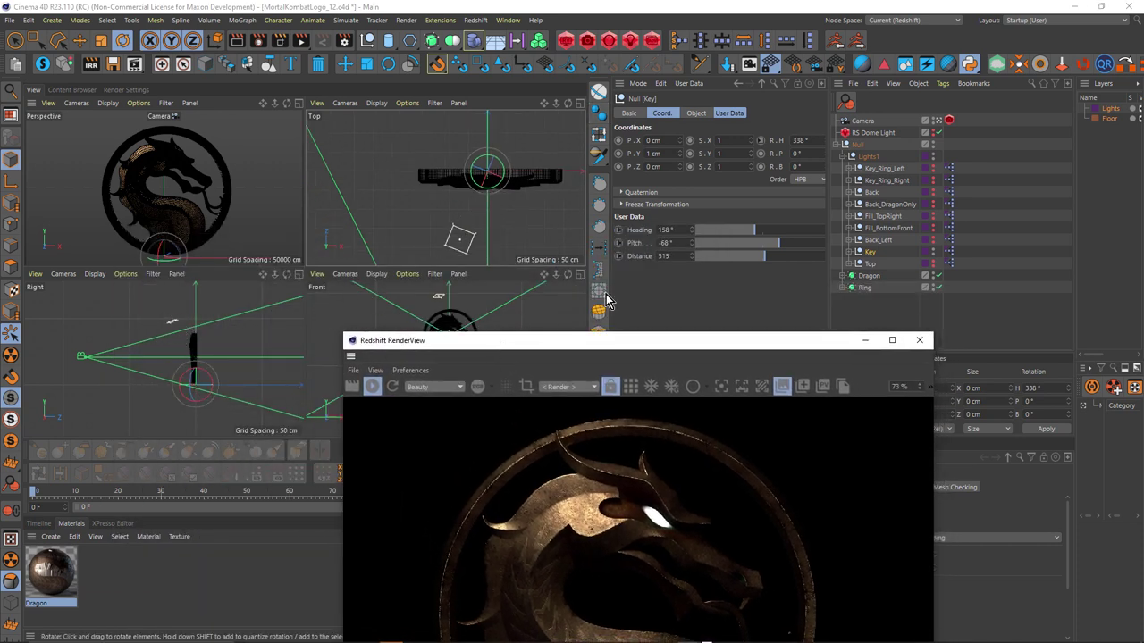
left_click_drag(669, 345, 667, 345)
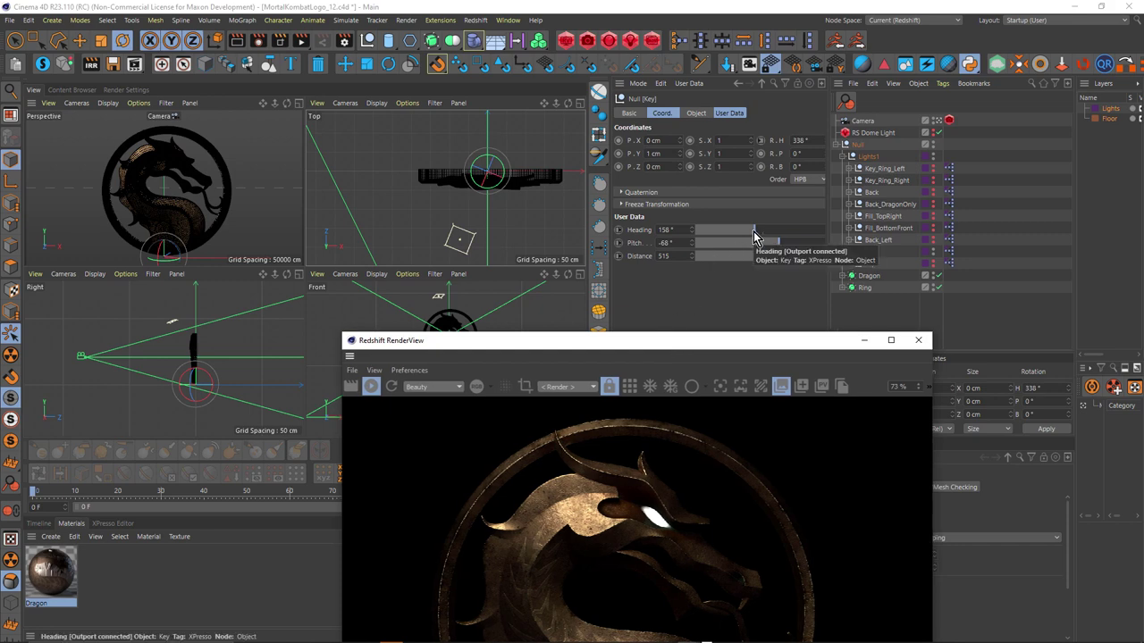
Try a 172° Key heading and undo it, then review the Key area light's General settings.
left_click_drag(753, 231, 777, 253)
key("ctrl+z")
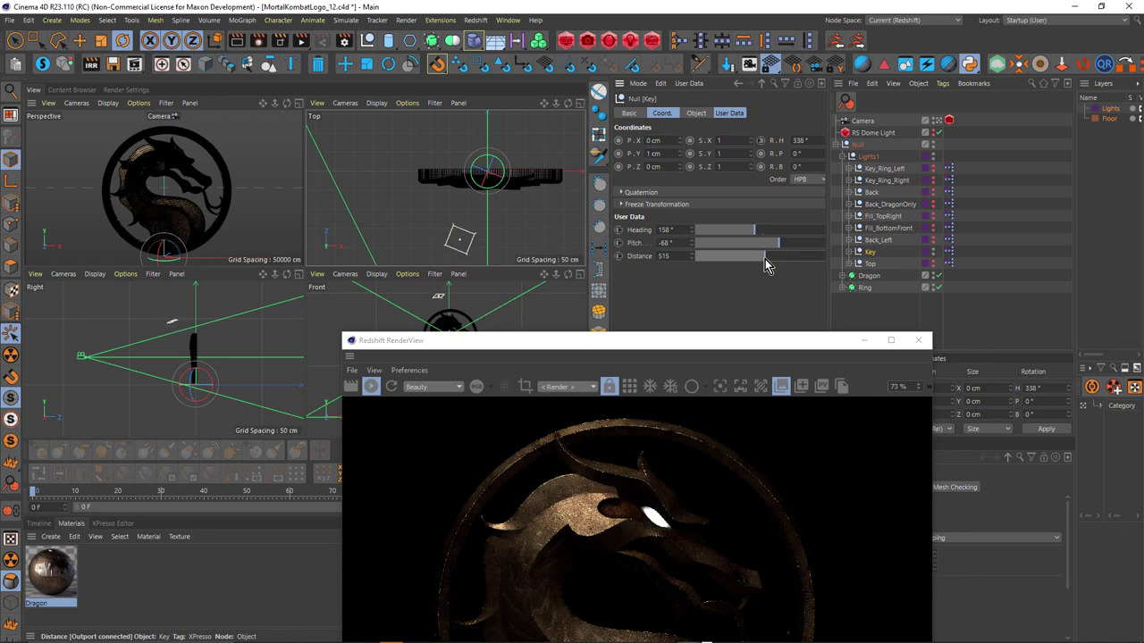
left_click_drag(713, 339, 395, 72)
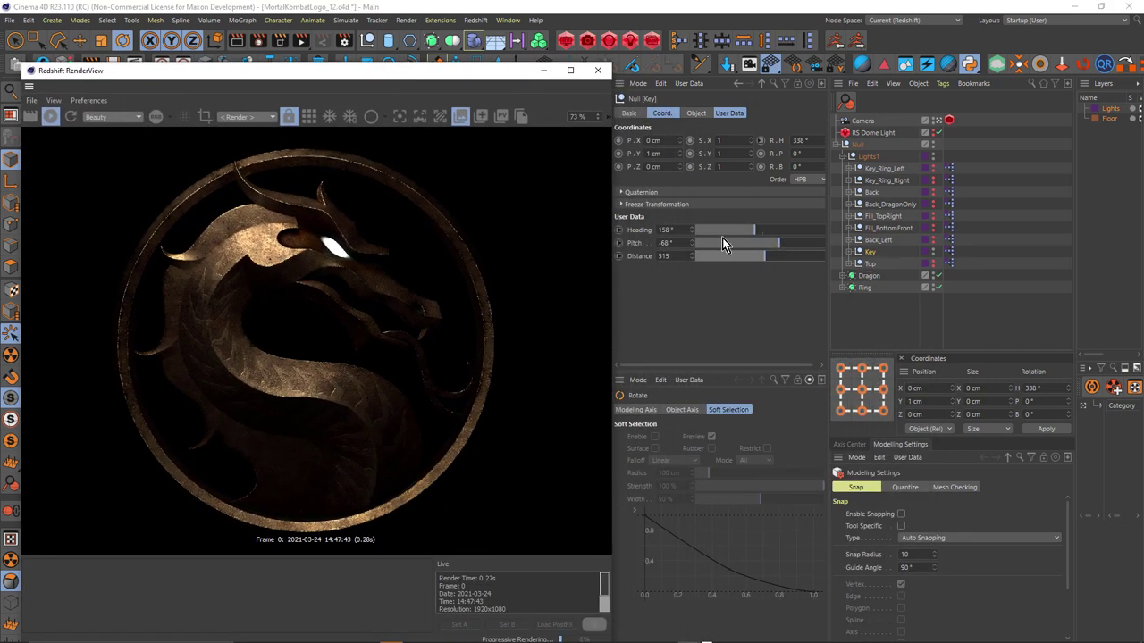
left_click(846, 253)
left_click(889, 277)
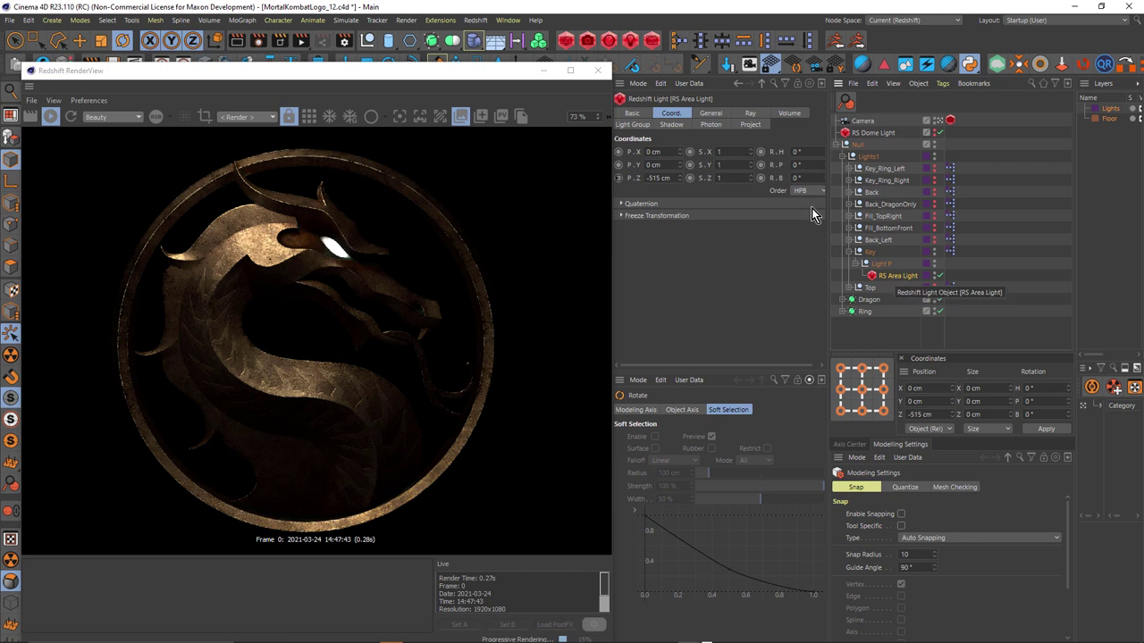
left_click(712, 113)
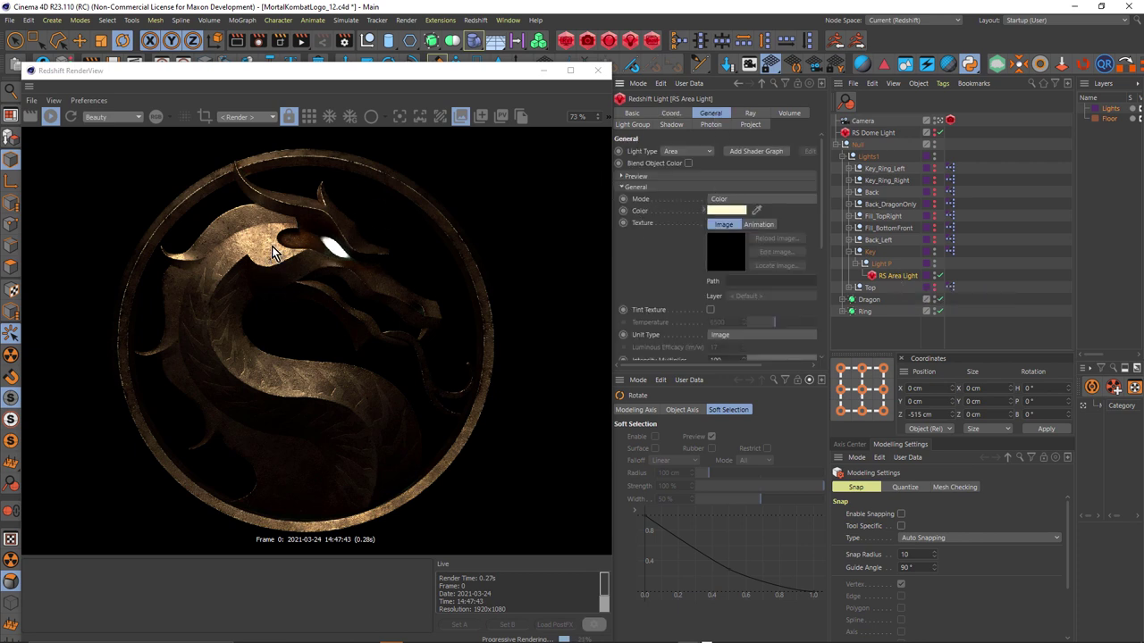
left_click(855, 252)
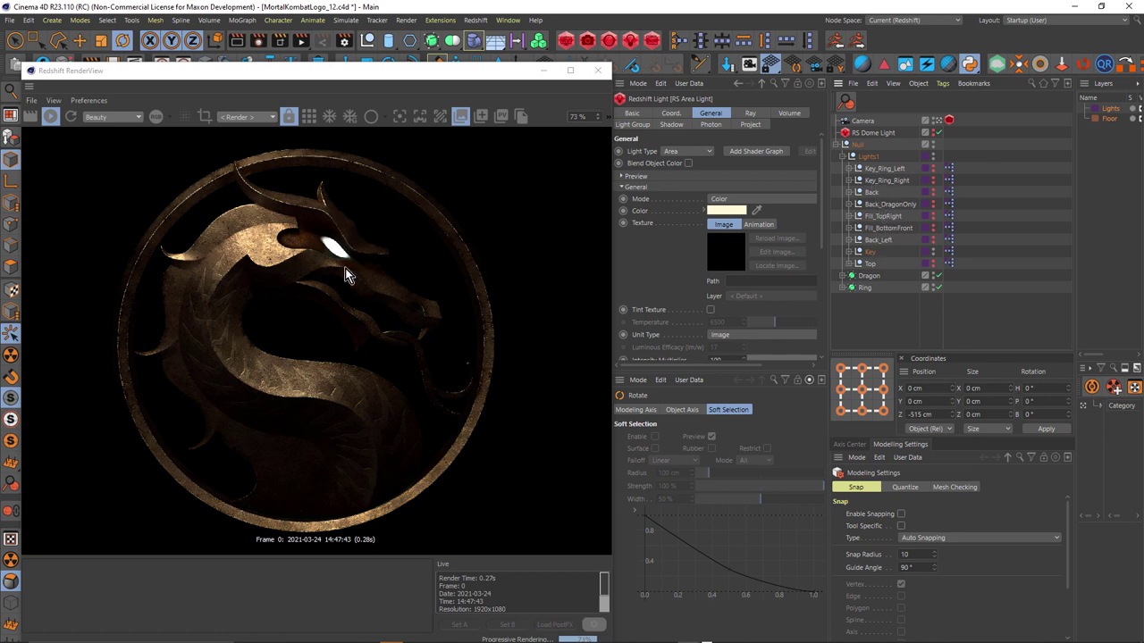
left_click(933, 264)
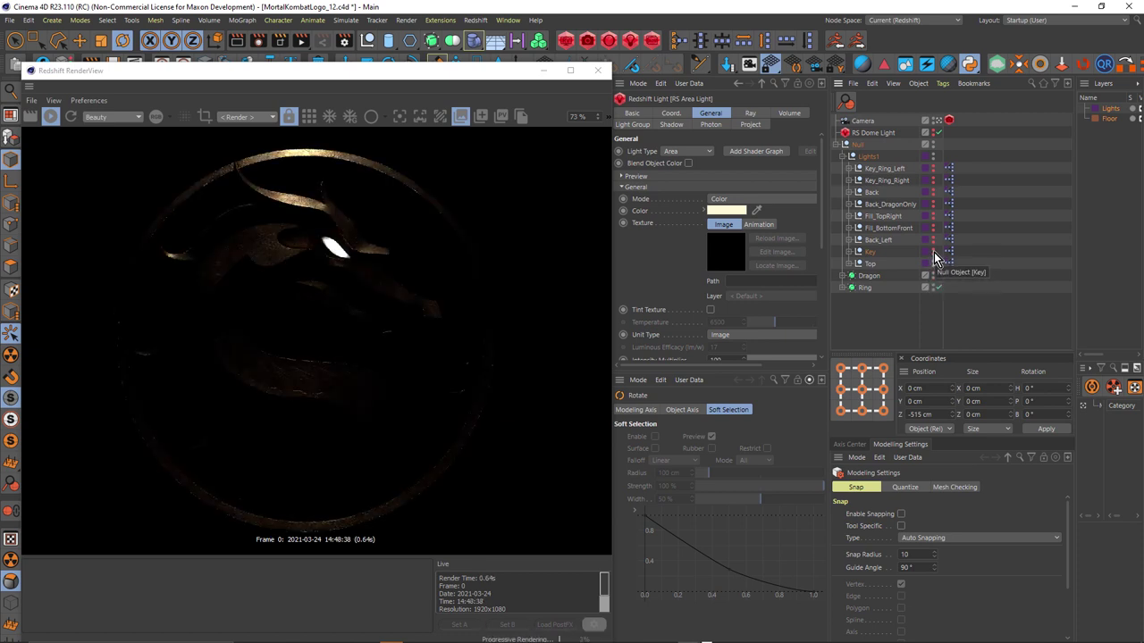
left_click(934, 252)
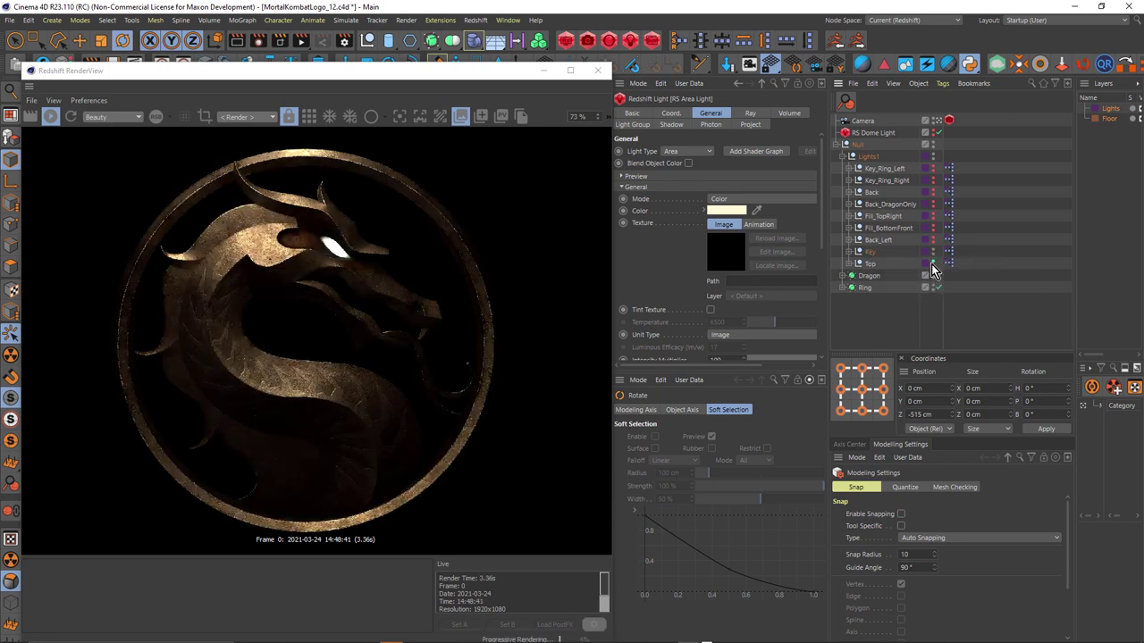
left_click(932, 264)
left_click(931, 267)
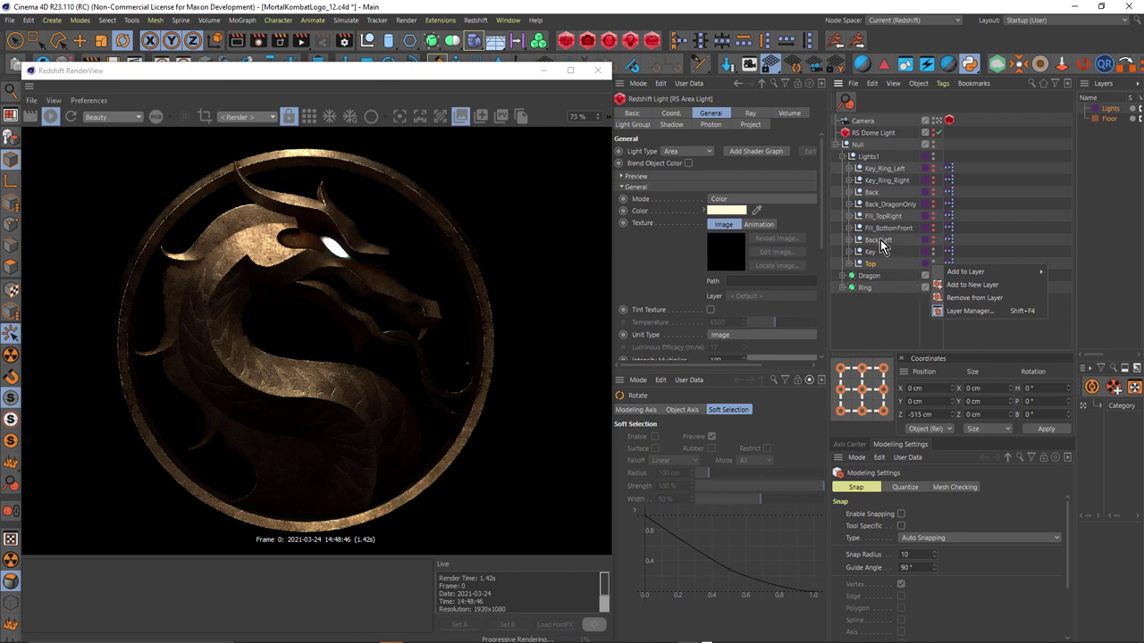
Close the context menu, toggle a light off to compare, and select Fill_BottomFront (Heading 190°, Pitch 0°, Distance 1000).
key("Escape")
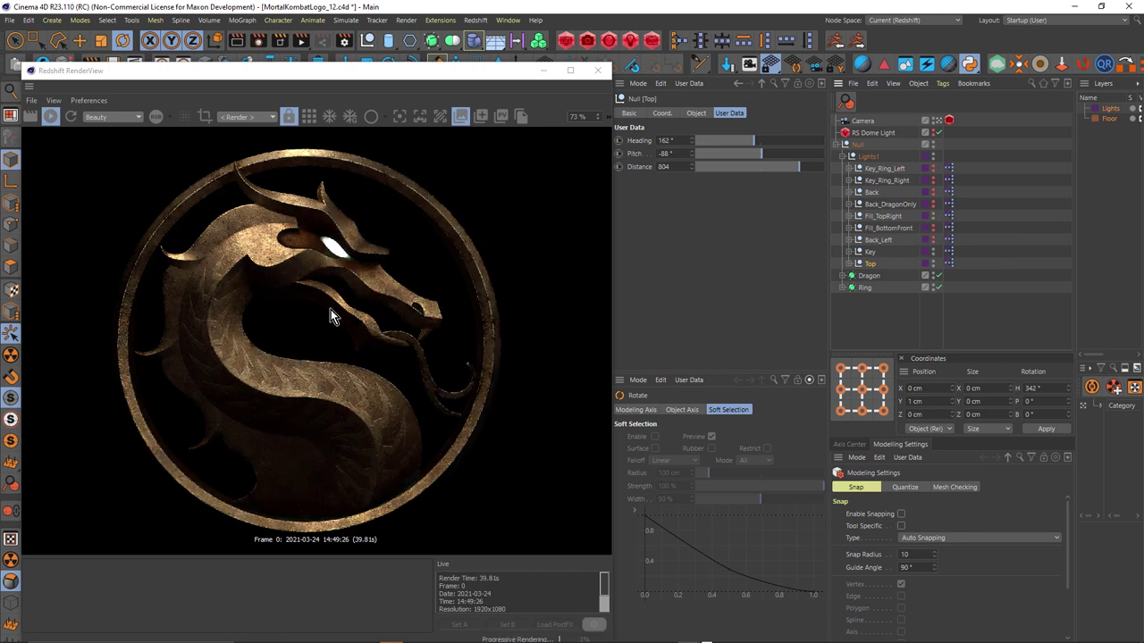
left_click(934, 219)
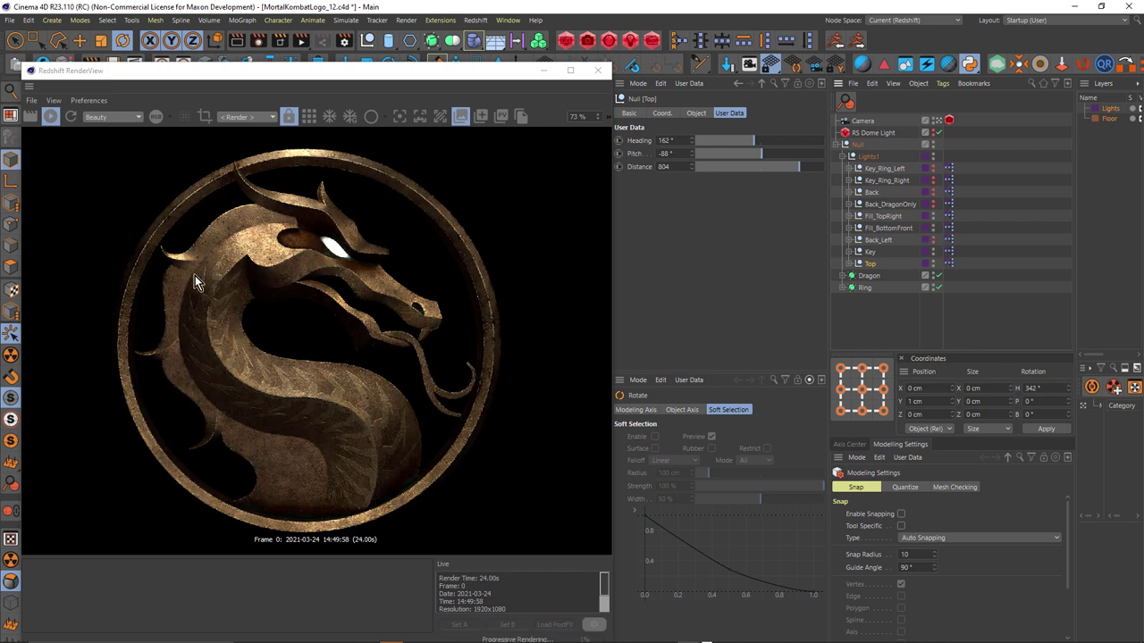
left_click(891, 229)
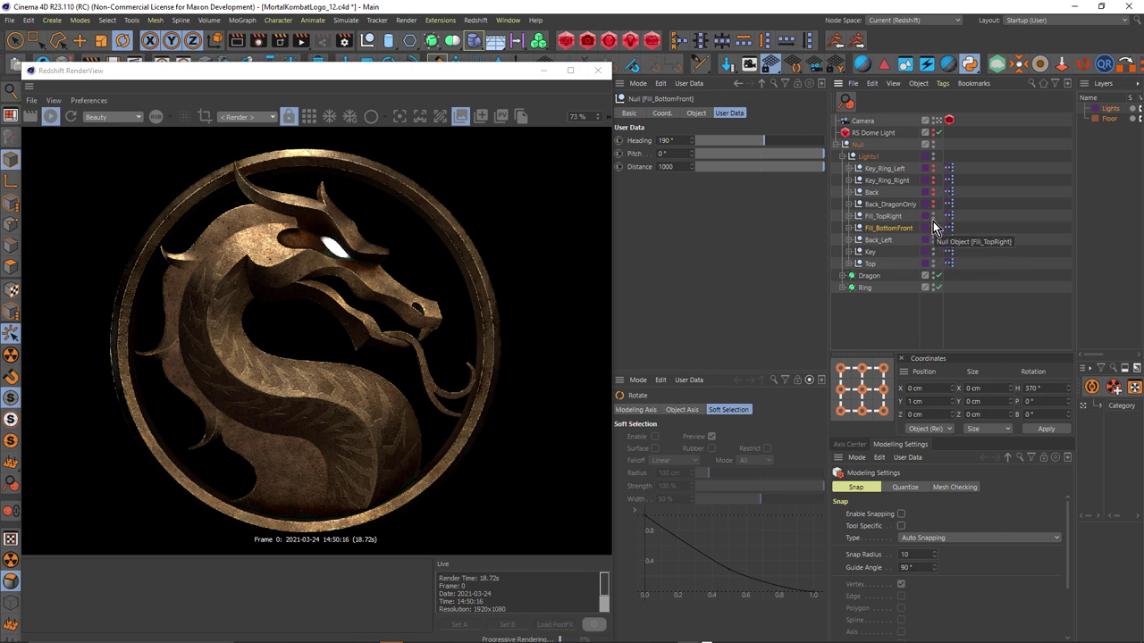
Select the Fill_TopRight through Top light rigs and toggle their visibility off and back on.
left_click(883, 220)
left_click(871, 264, "shift")
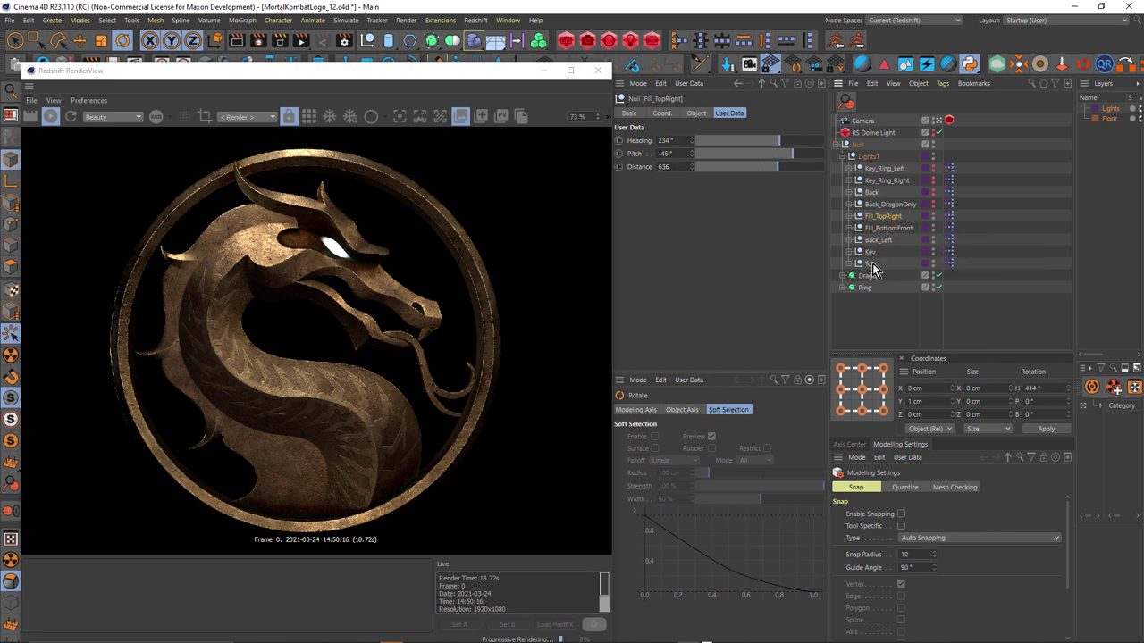
left_click(934, 261)
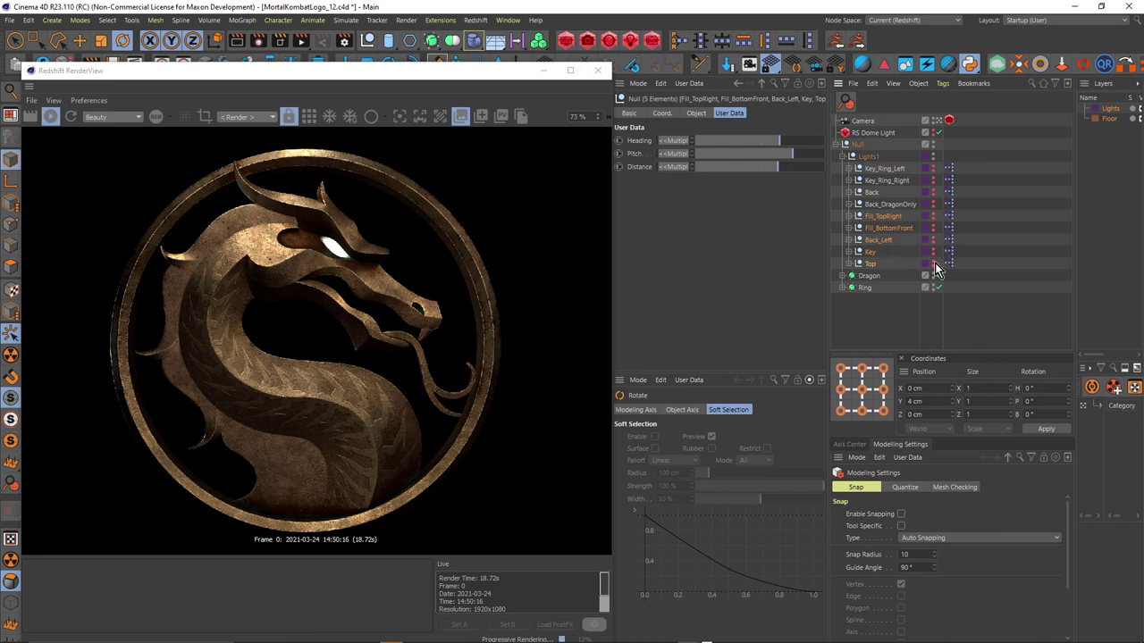
left_click(903, 303)
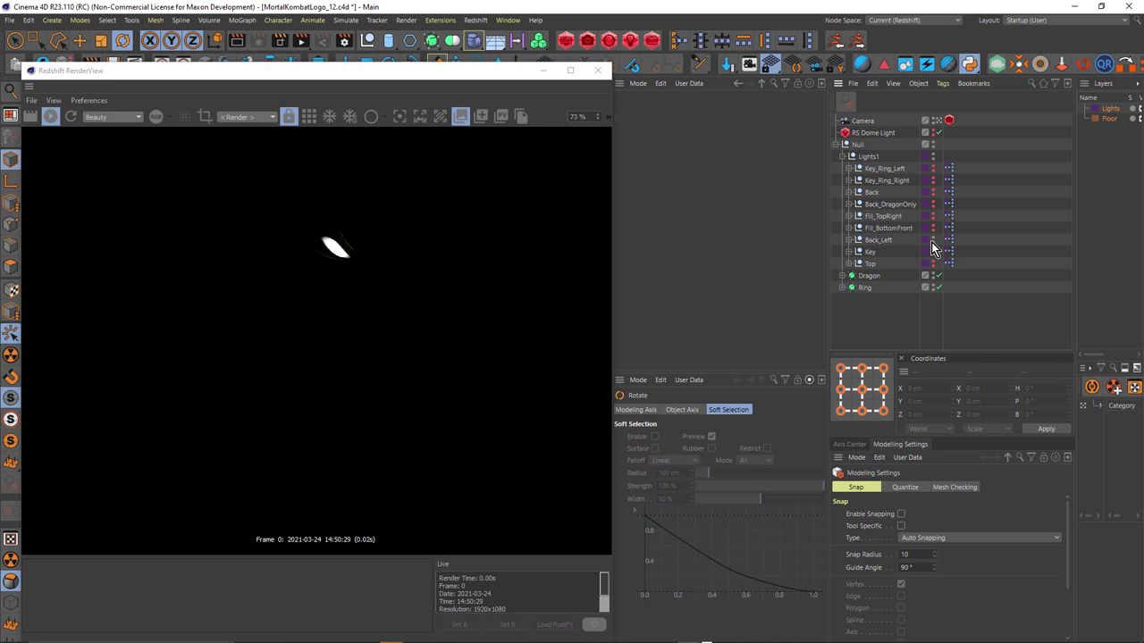
left_click(934, 252)
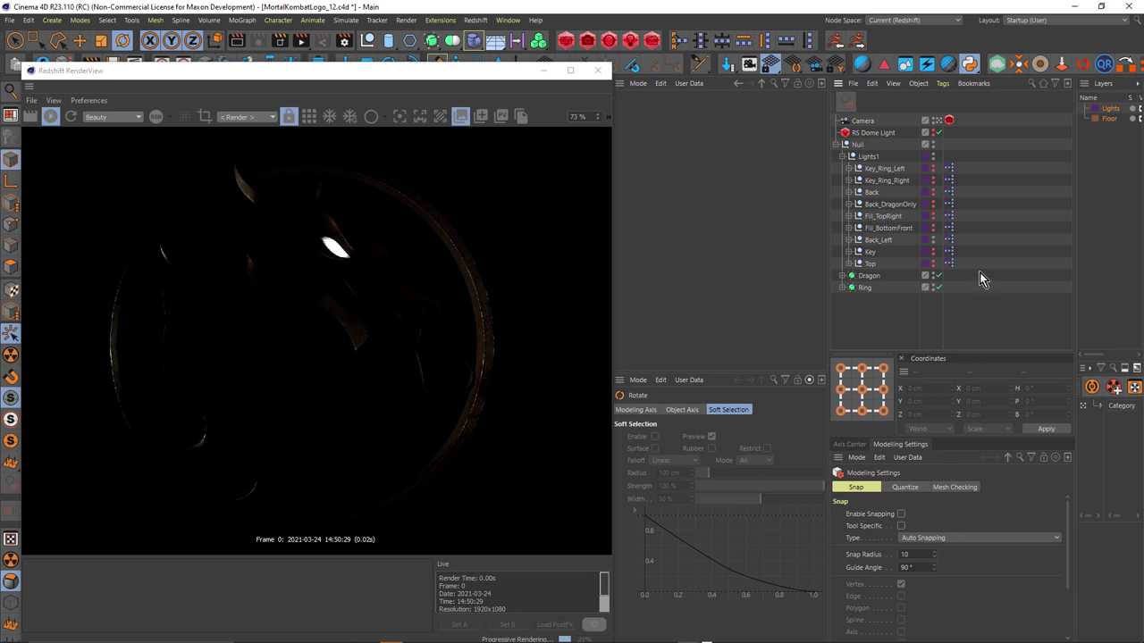
Turn the Top, Fill_TopRight and Back_Left lights back on and select Back_Left (Heading 63°, Pitch -19°, Distance 580).
left_click(936, 264)
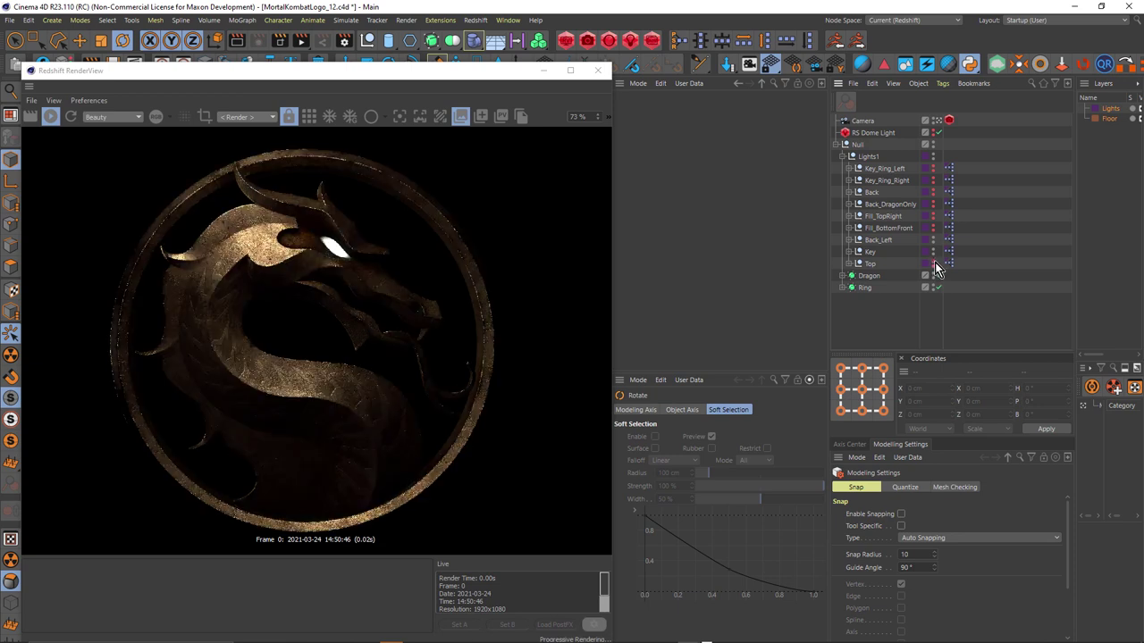
left_click(935, 219)
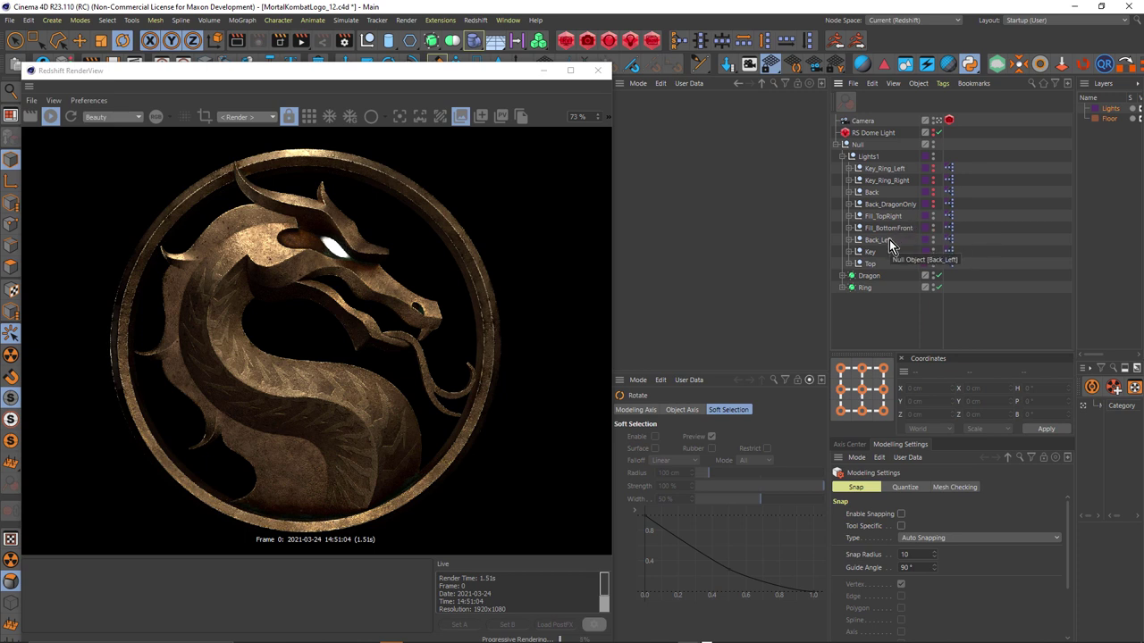
left_click(933, 238)
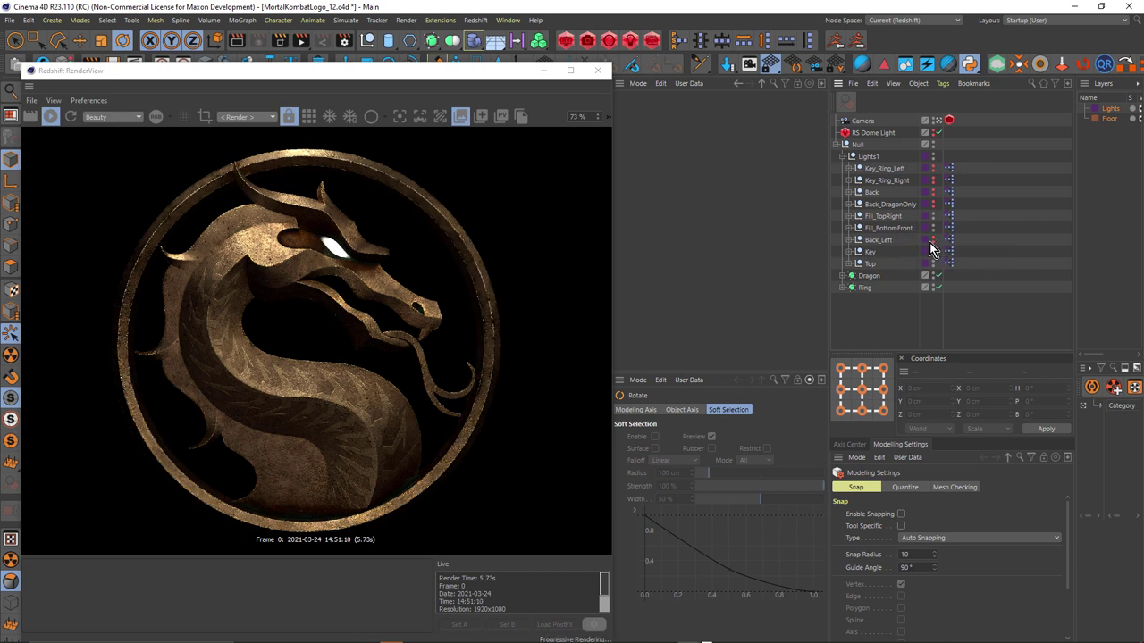
right_click(930, 249)
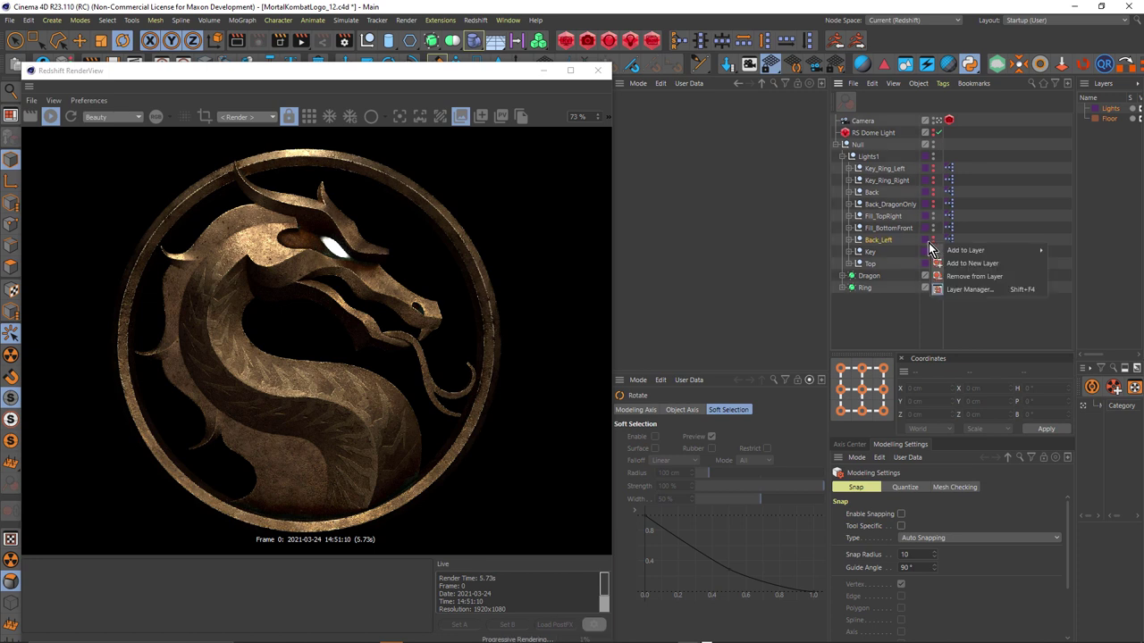
left_click(932, 246)
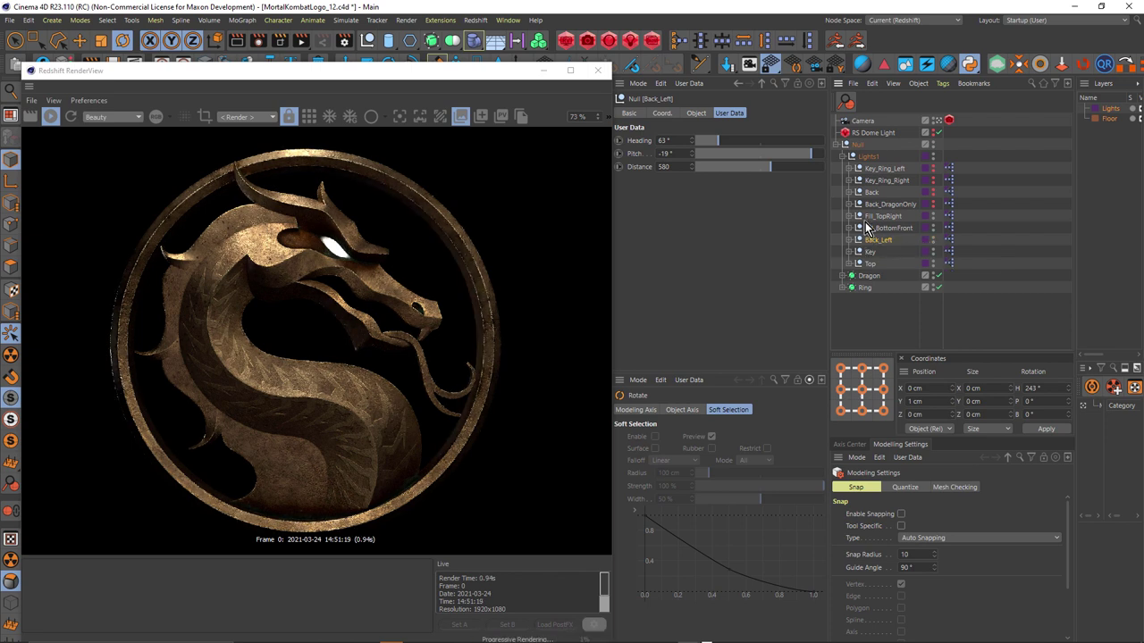
Set Back_Left's heading to 67° and pull its distance in from 569 to 316.
left_click_drag(715, 140, 728, 174)
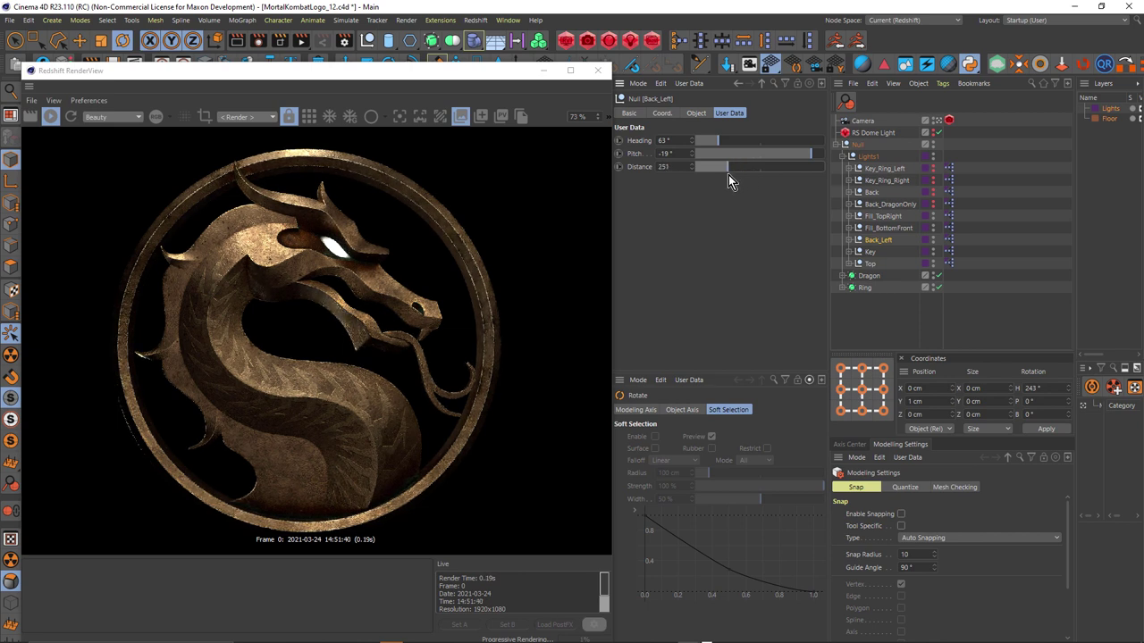
left_click_drag(728, 174, 726, 175)
left_click(766, 169)
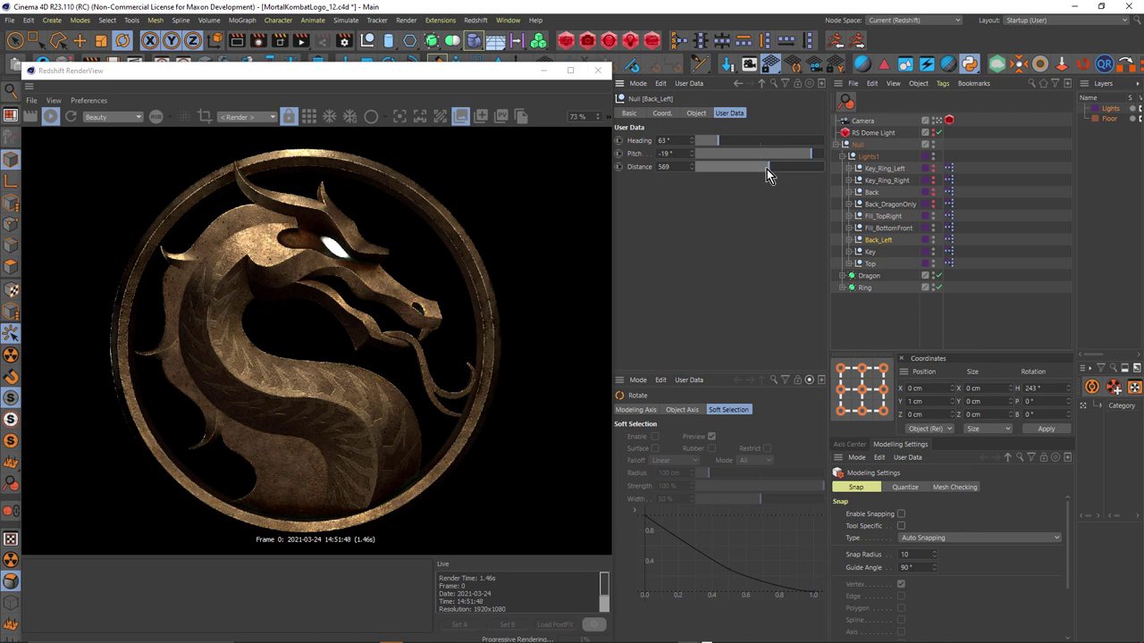
left_click_drag(766, 169, 720, 147)
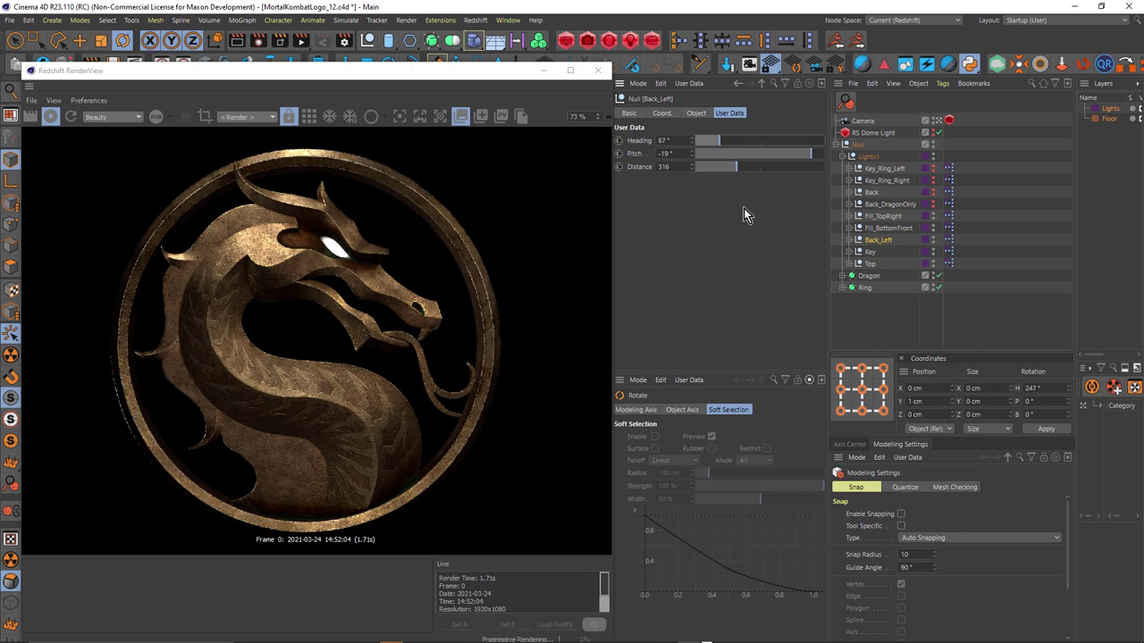
Select the Back rig and check its area light's Project tab for an empty exclusion list.
left_click(892, 193)
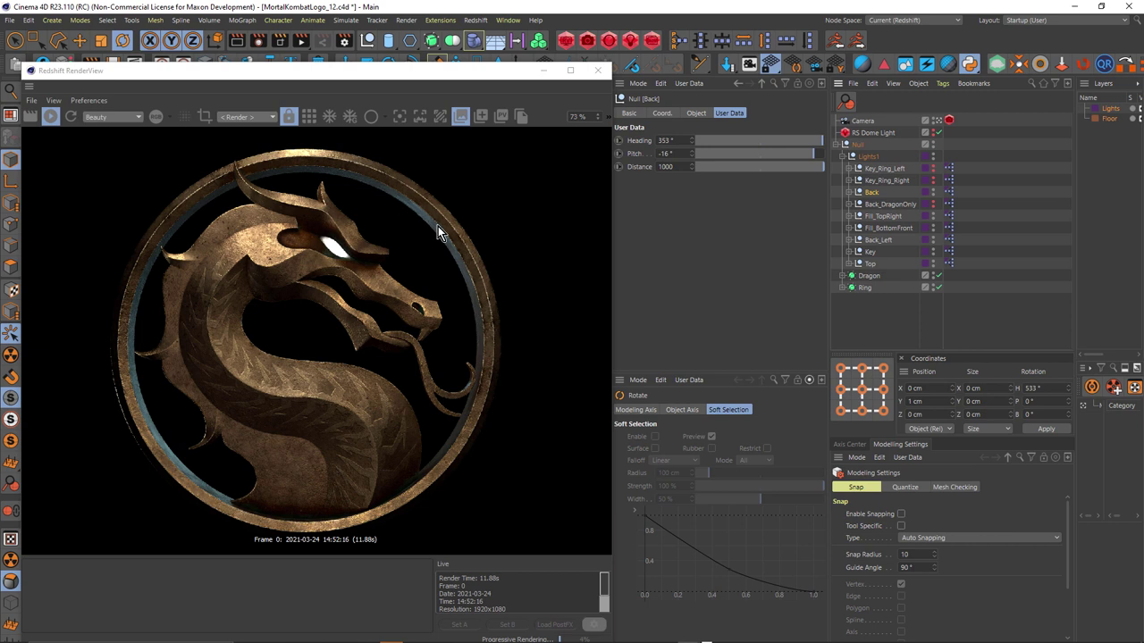
left_click(849, 192)
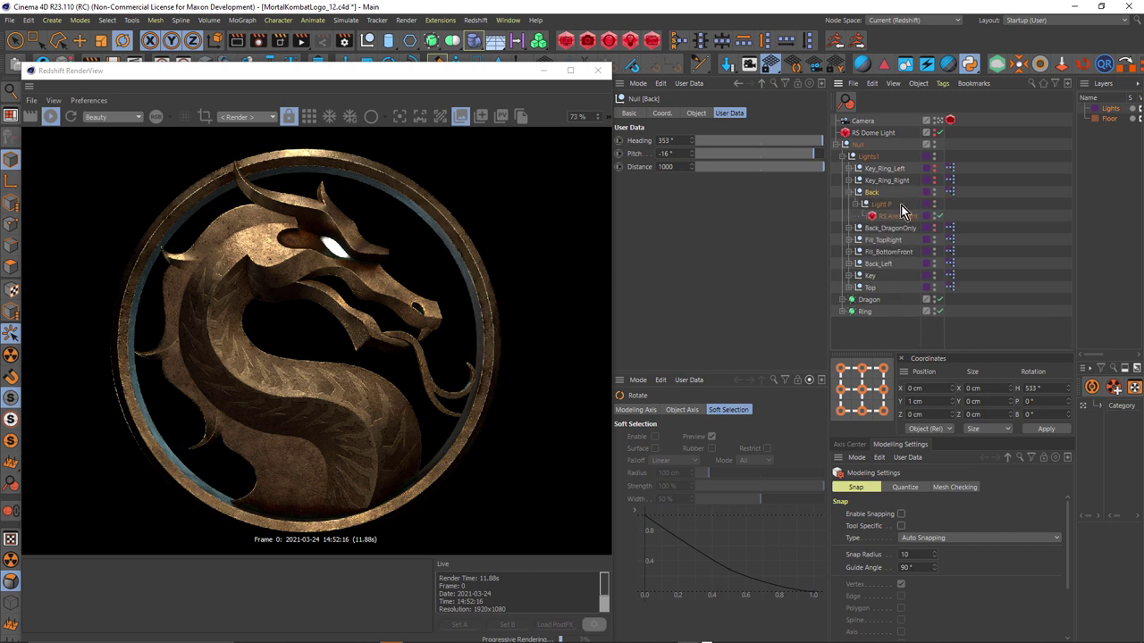
left_click(898, 216)
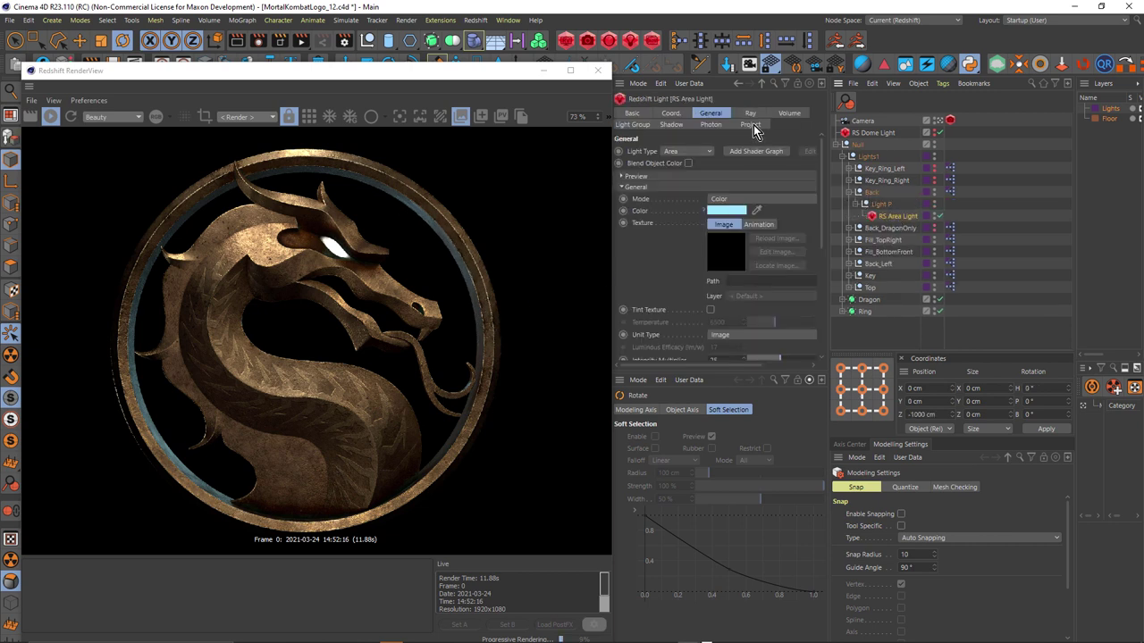
left_click(751, 124)
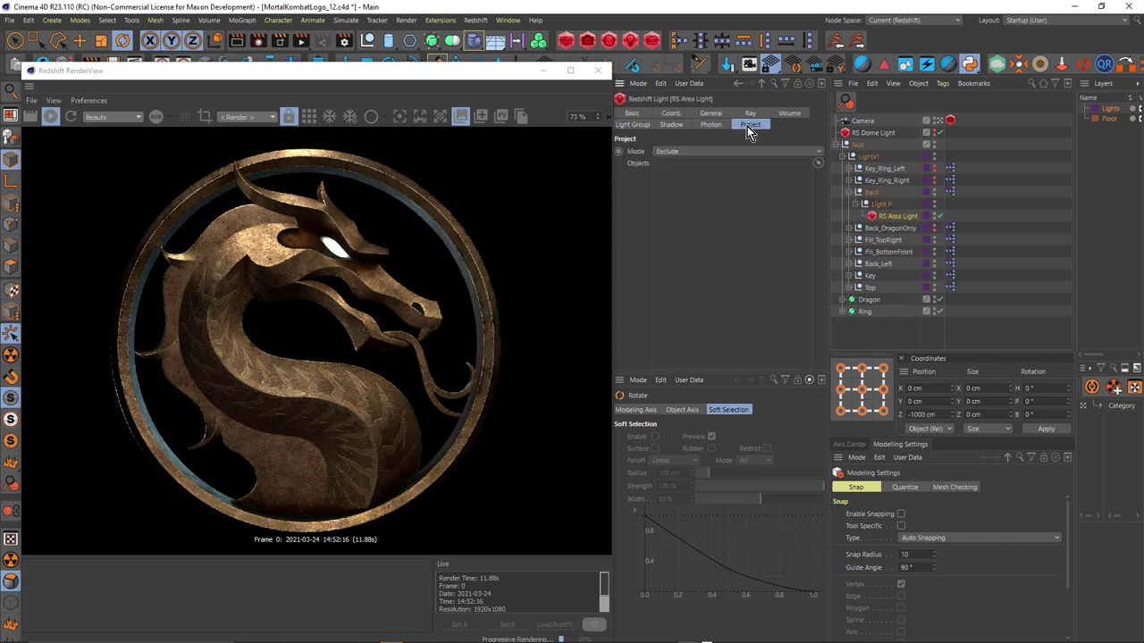
Review the Back area light's blue General settings, then select Back_DragonOnly (Heading 360°, Pitch -22°, Distance 412).
left_click(882, 204)
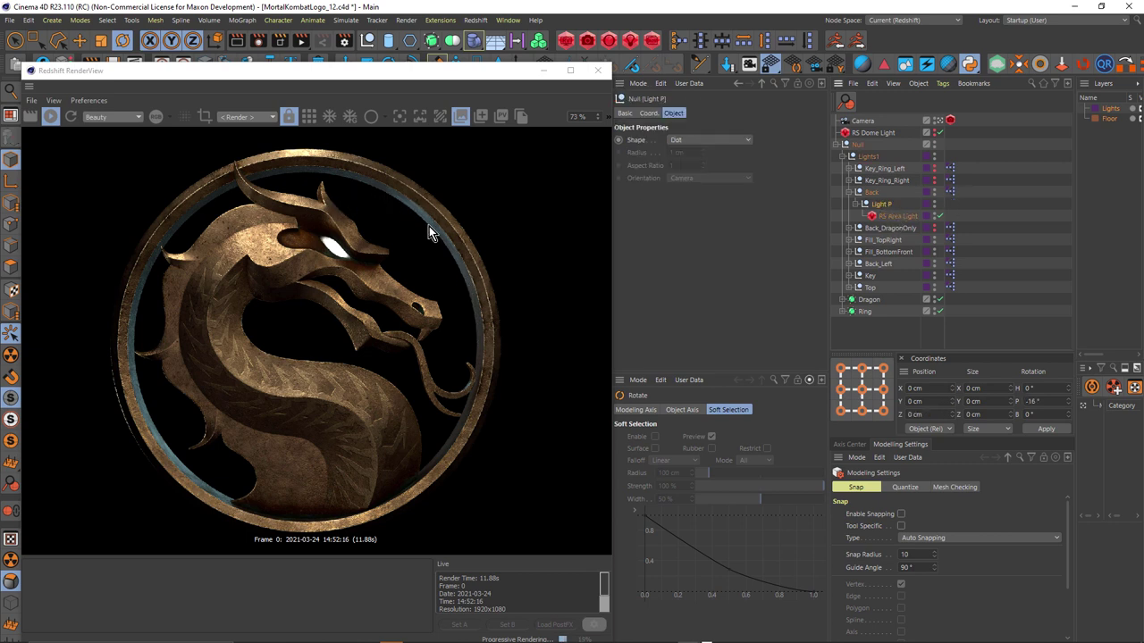
left_click(898, 216)
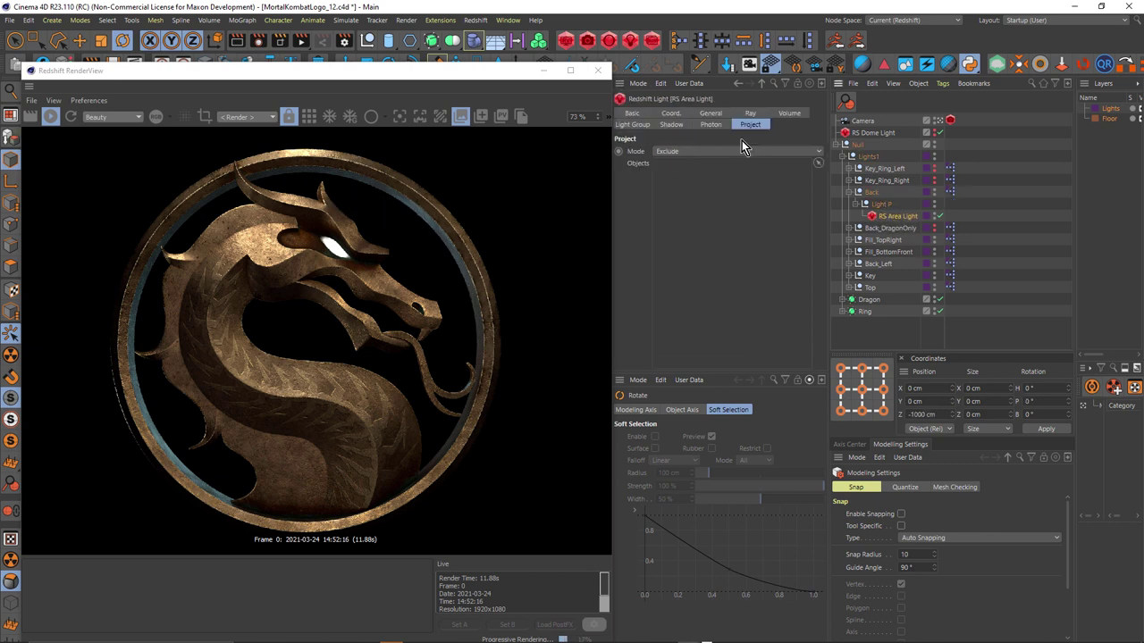
left_click(709, 114)
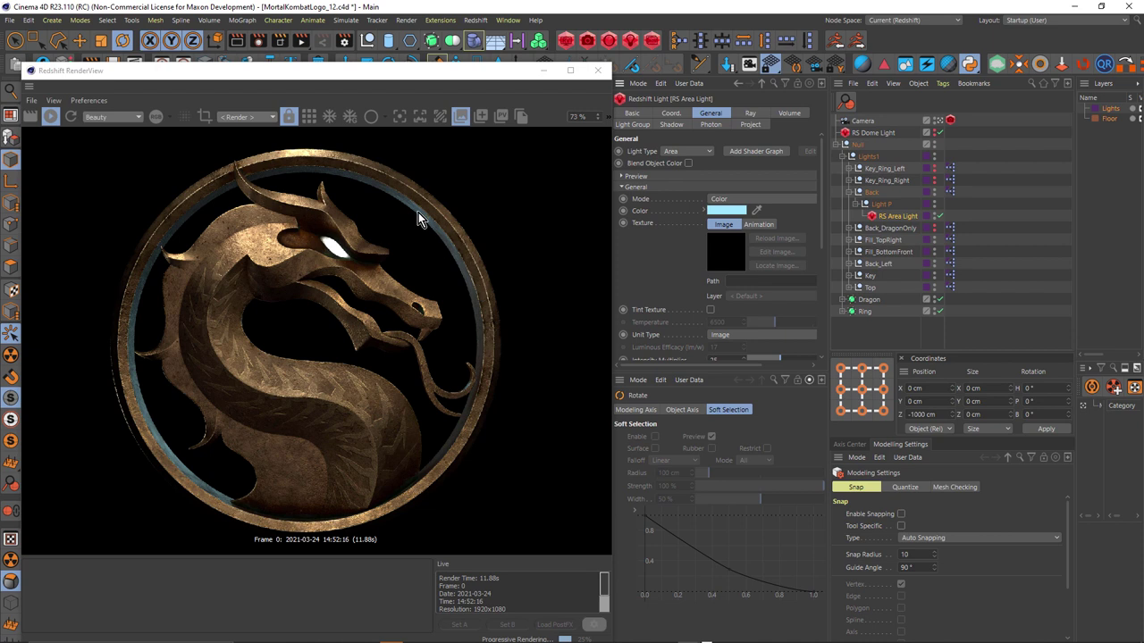
left_click(852, 193)
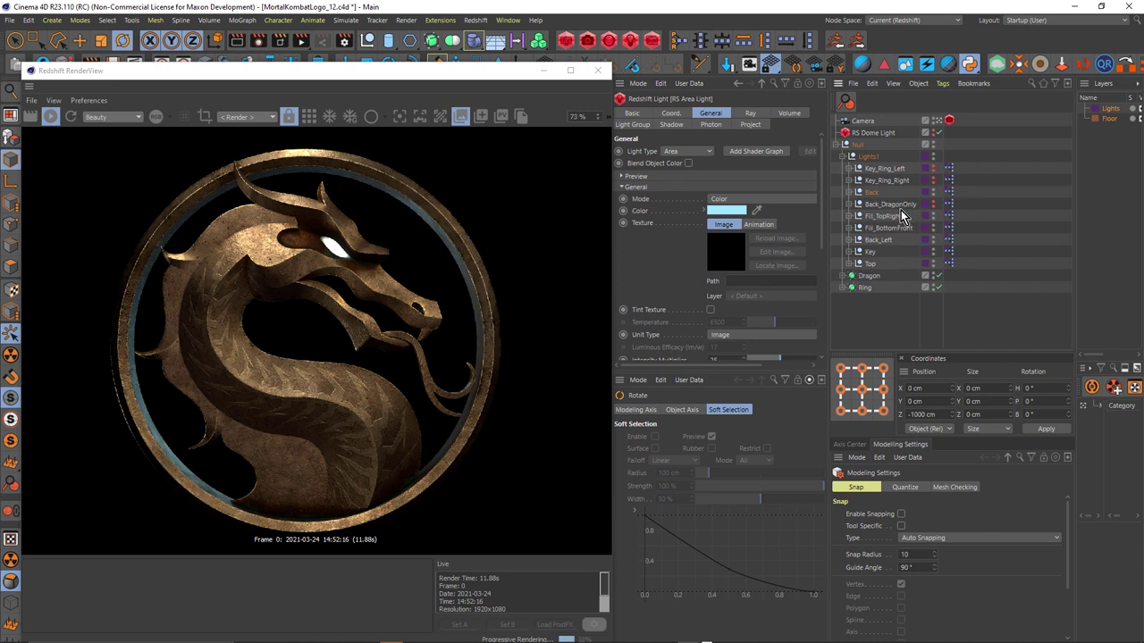
left_click(887, 204)
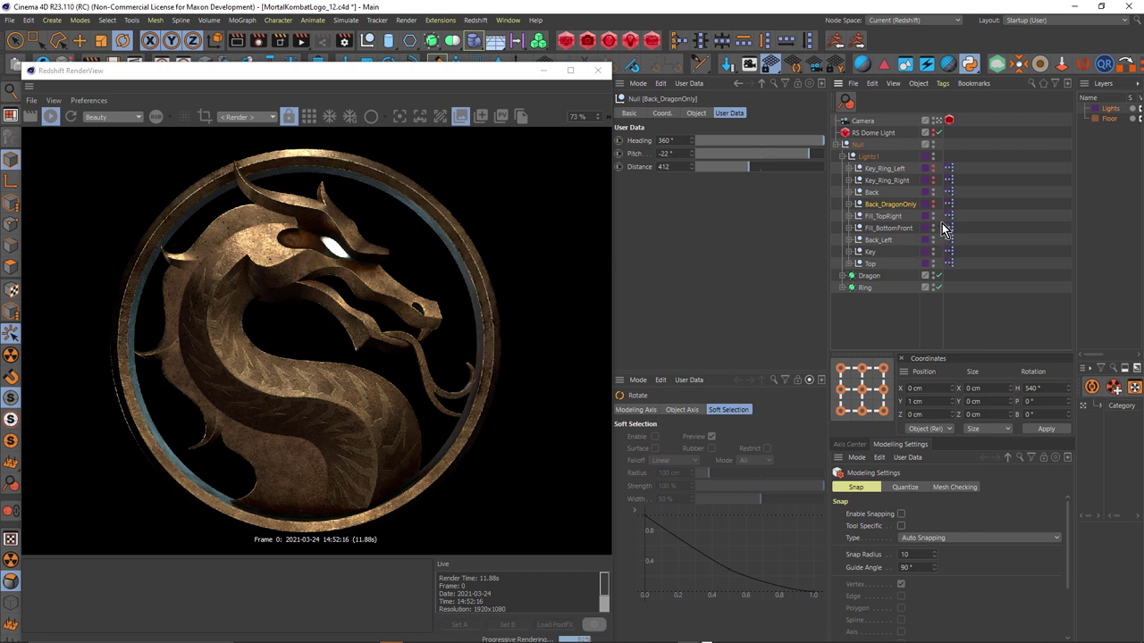
Enable the Back_DragonOnly area light, confirming its Project list excludes the Ring.
left_click(848, 203)
left_click(894, 226)
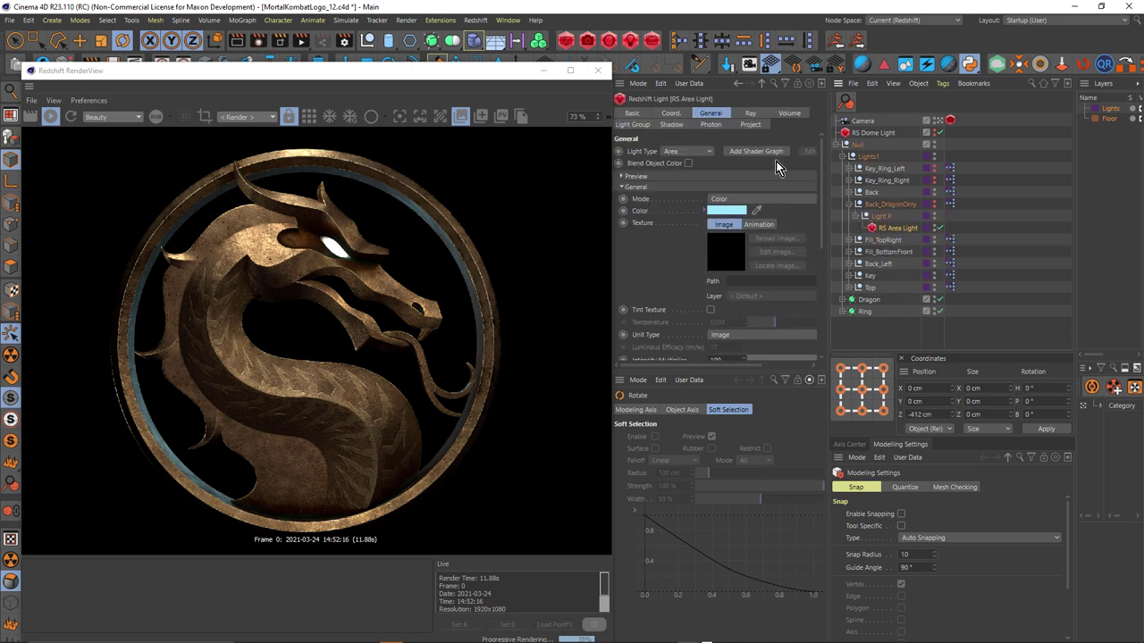
left_click(750, 124)
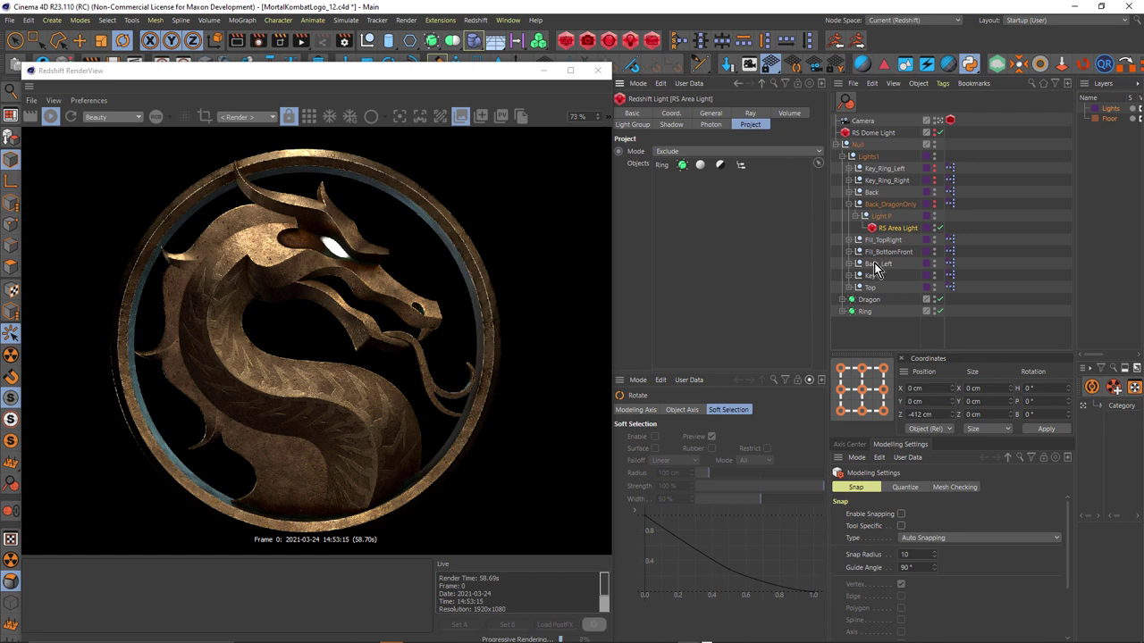
left_click(938, 228)
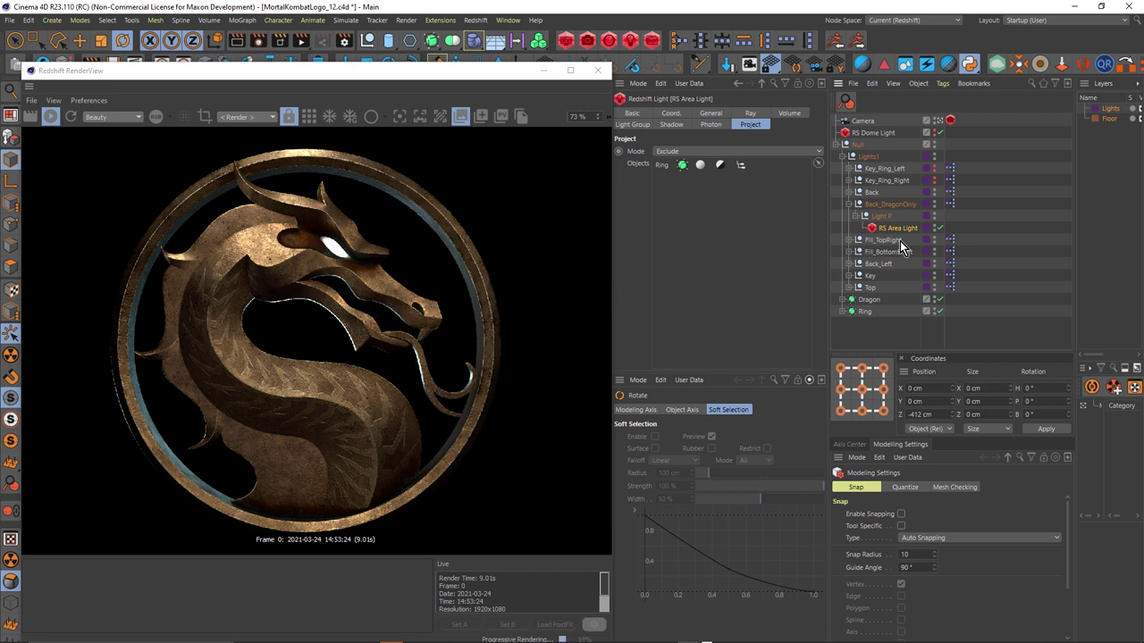
Tilt Back_DragonOnly's pitch to -22°, then select the Key_Ring_Right rig (Heading 271°, Pitch -31°, Distance 558).
left_click(878, 206)
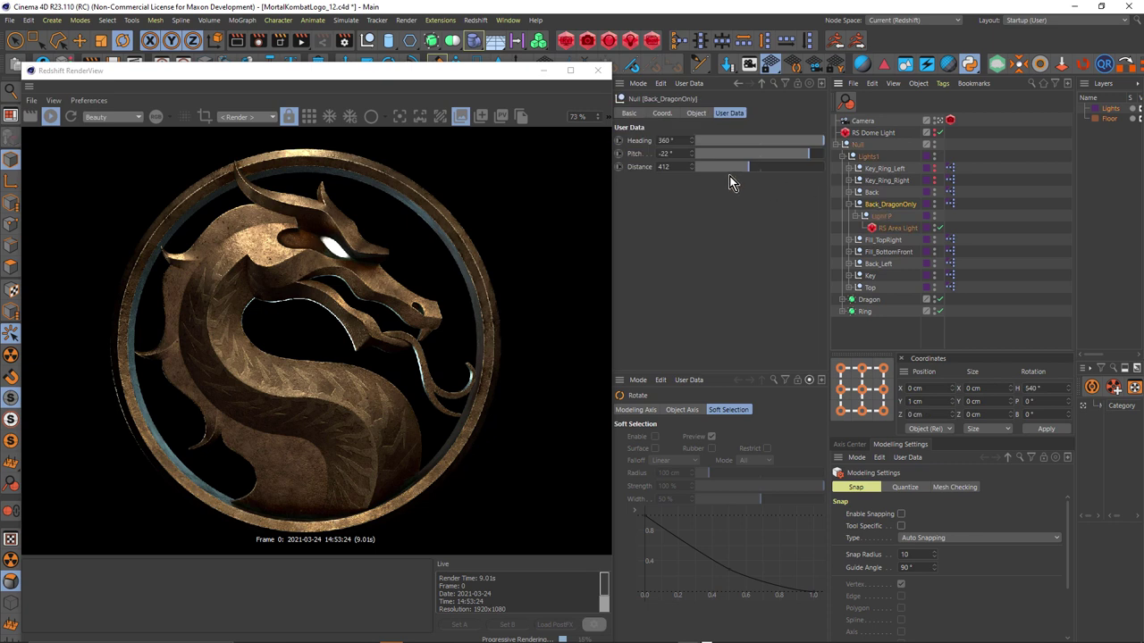
left_click(800, 161)
mouse_move(800, 157)
left_mouse_down()
mouse_move(786, 157)
mouse_move(809, 157)
left_mouse_up()
left_click_drag(652, 222, 640, 235)
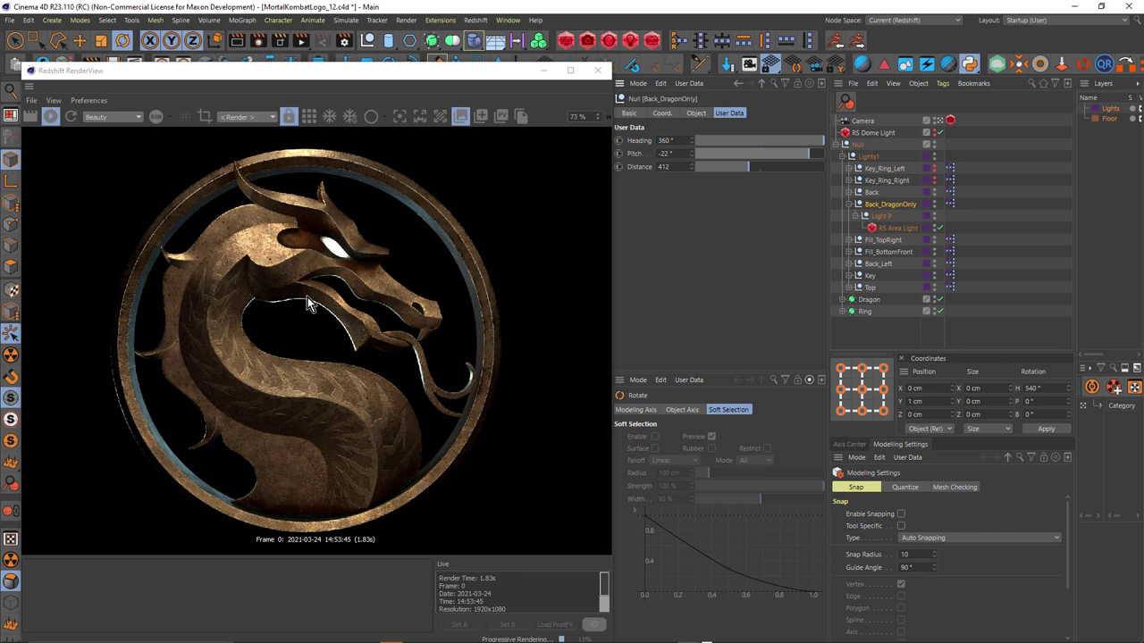
left_click(848, 205)
left_click(883, 182)
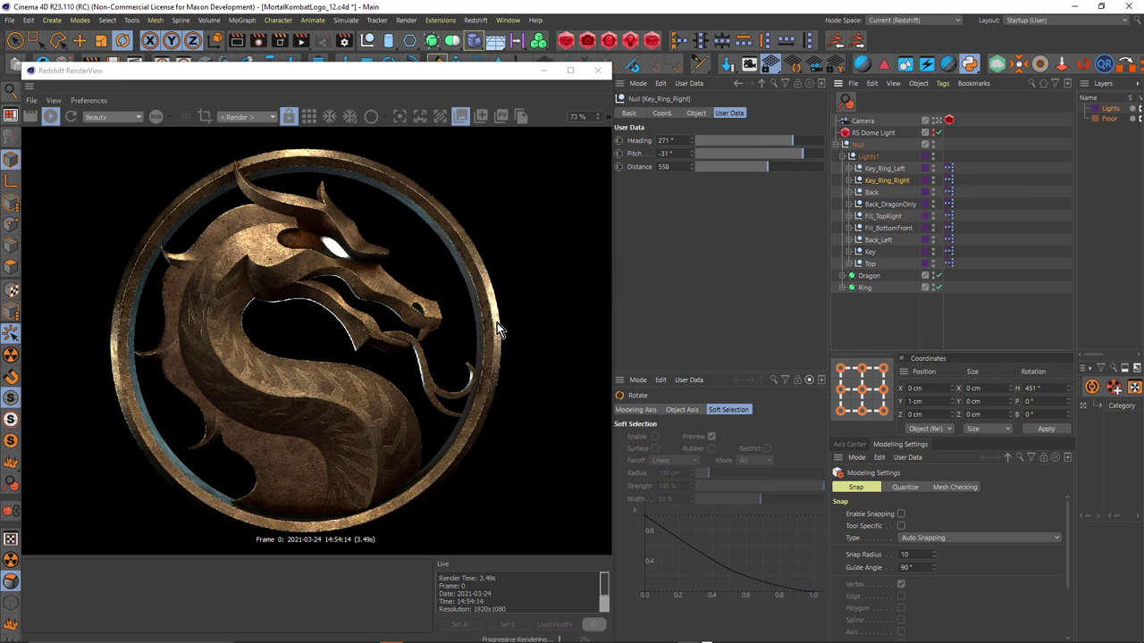
Switch on the Key_Ring_Left light's visibility.
left_click(932, 172)
Move and enlarge the Redshift RenderView, displaying the dragon render at 100% zoom.
left_click_drag(449, 78, 526, 67)
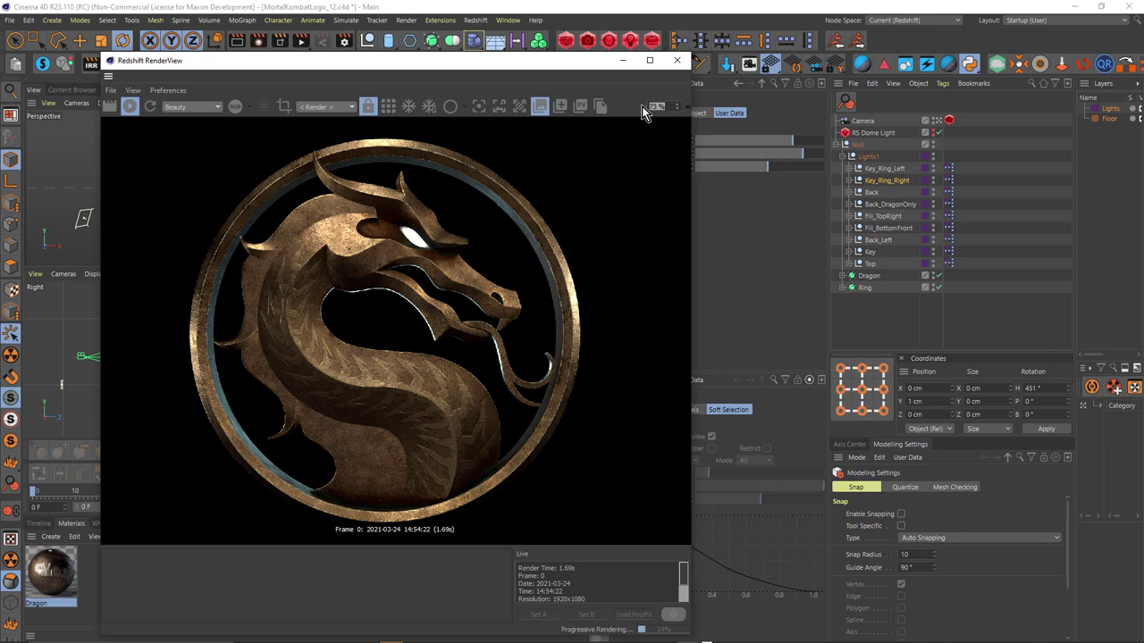
left_click(642, 106)
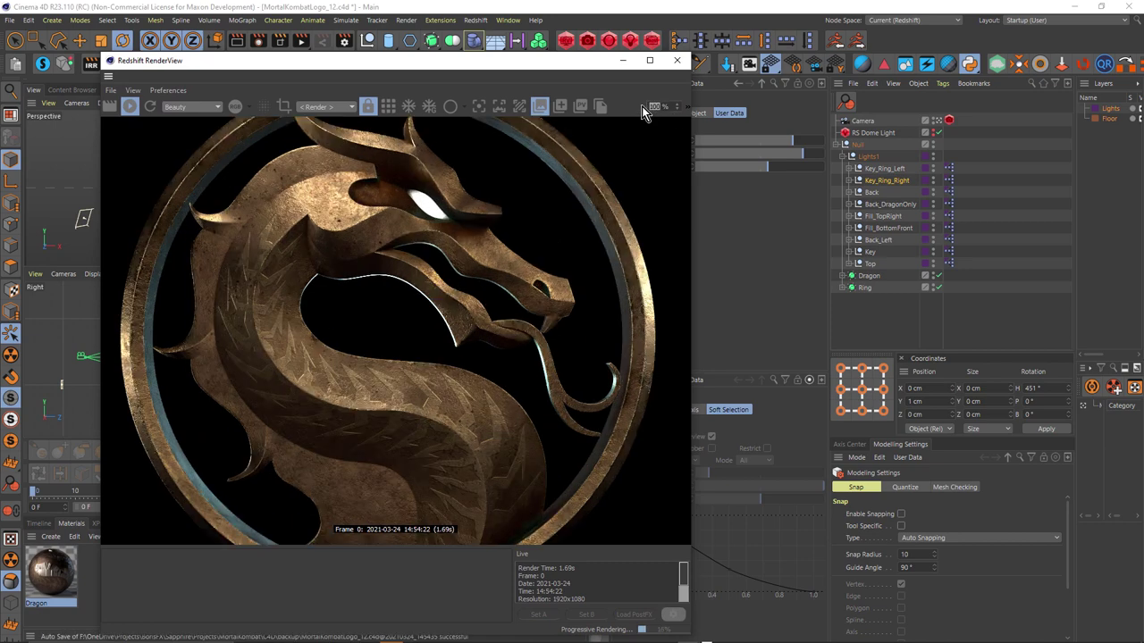
left_click_drag(691, 550, 939, 584)
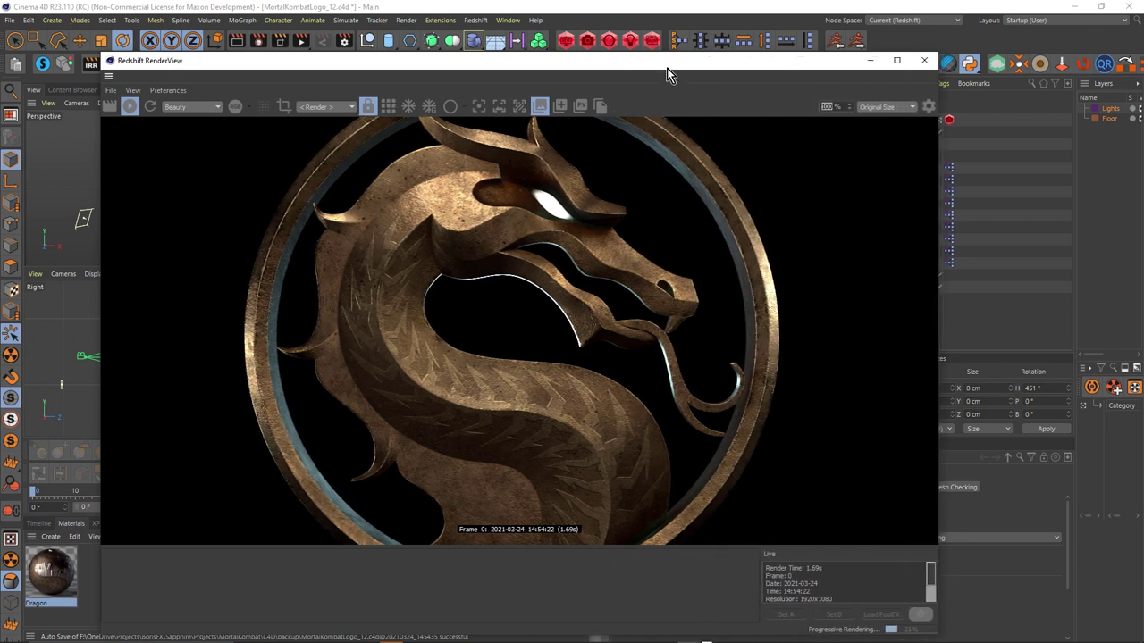
left_click_drag(667, 68, 658, 20)
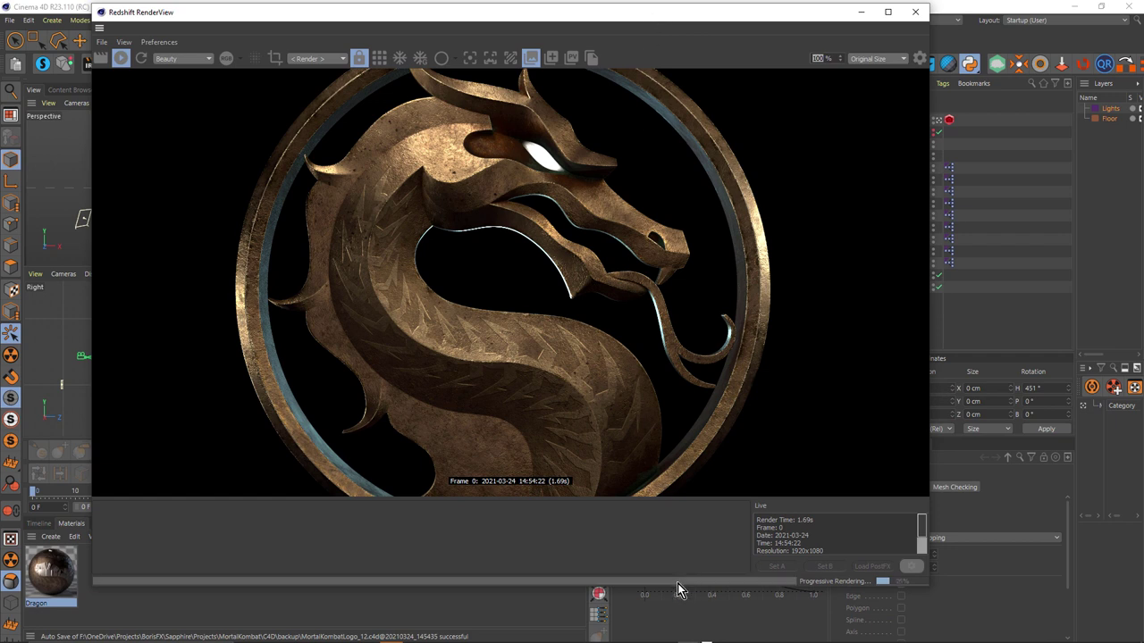
left_click_drag(679, 594, 679, 641)
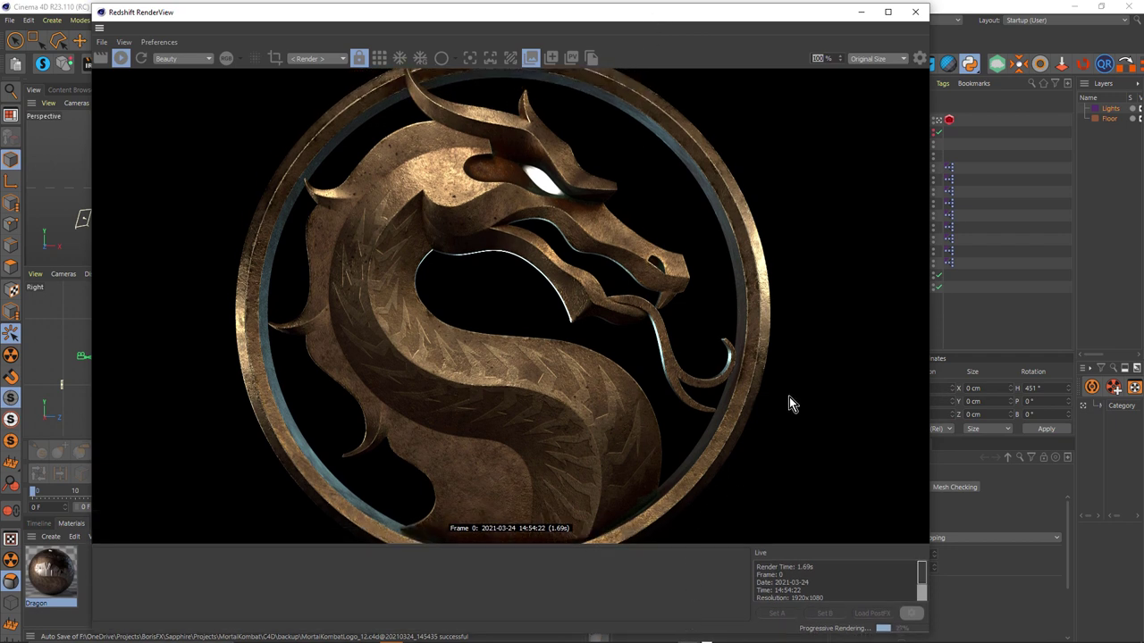